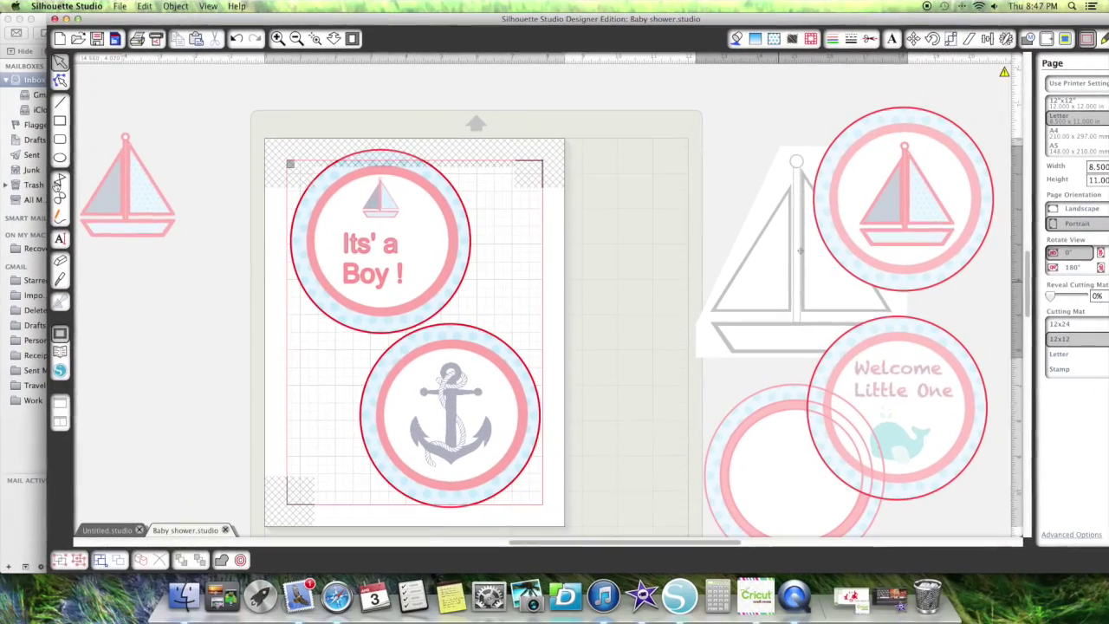
Select the small left sailboat and zoom in until it fills the view with Zoom Selection.
left_click(119, 176)
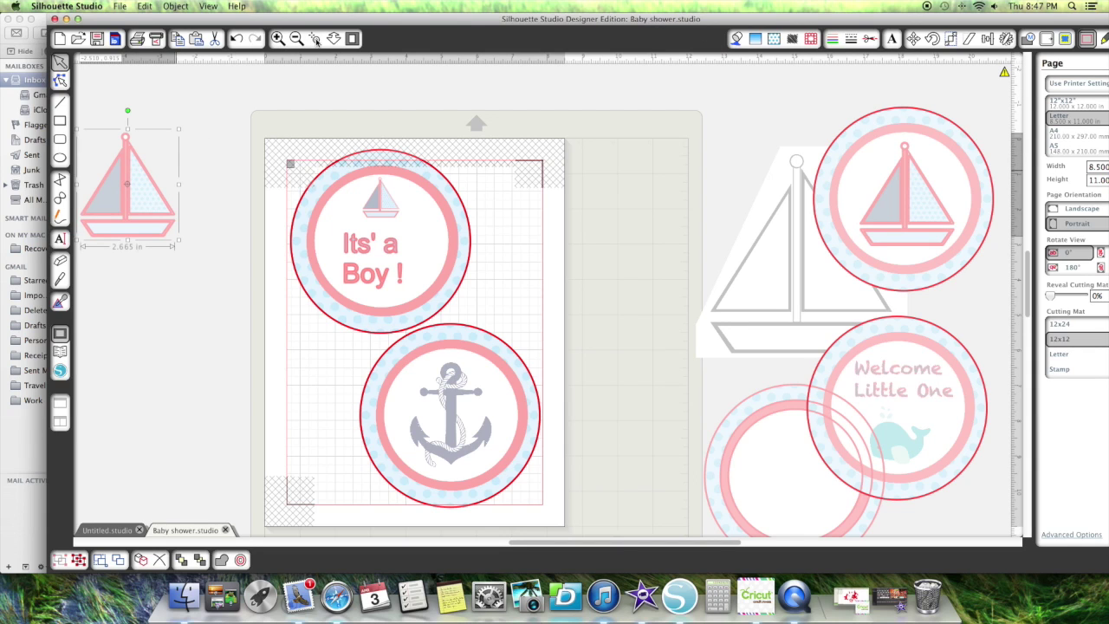
left_click(316, 40)
left_click(278, 38)
left_click(279, 38)
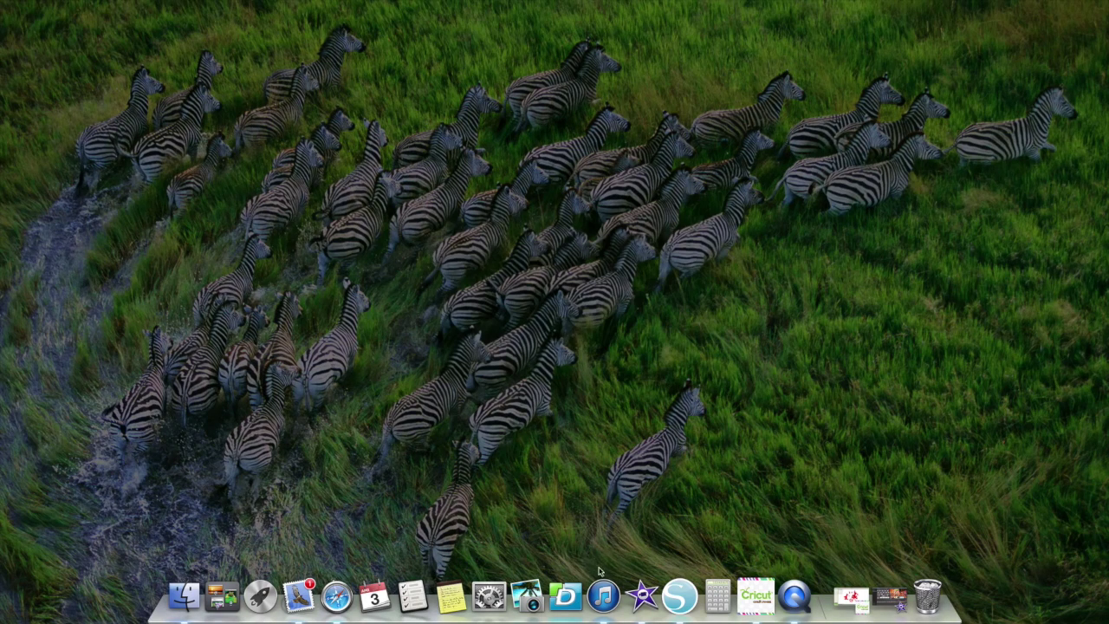
Restore the Silhouette Studio window to full size and zoom out until the whole sailboat shows.
left_click(679, 595)
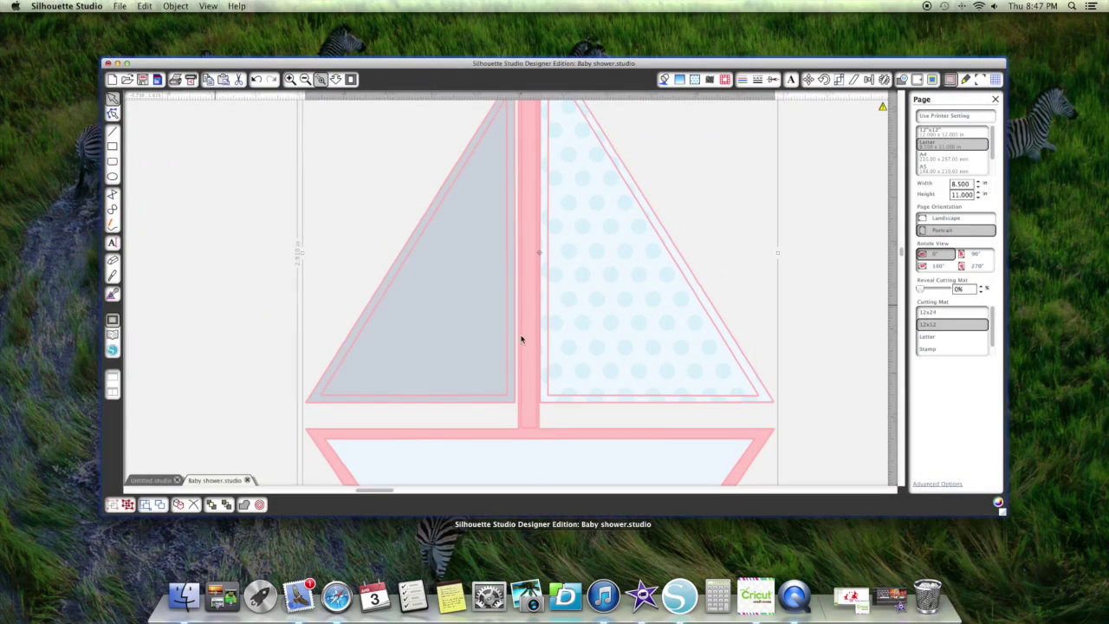
left_click(305, 79)
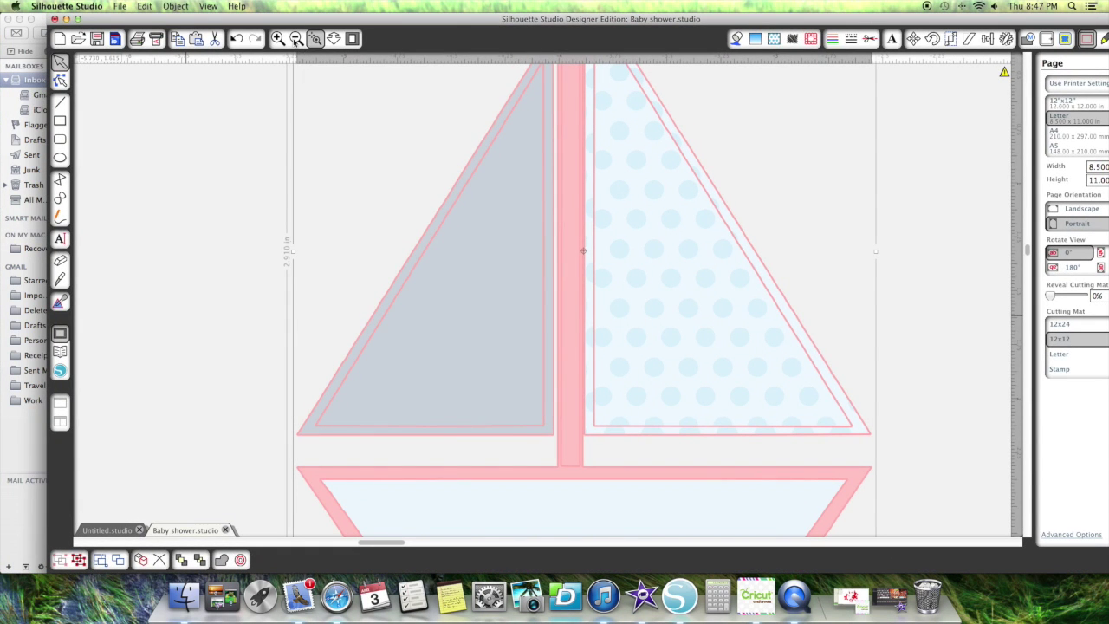
left_click(296, 38)
left_click(295, 39)
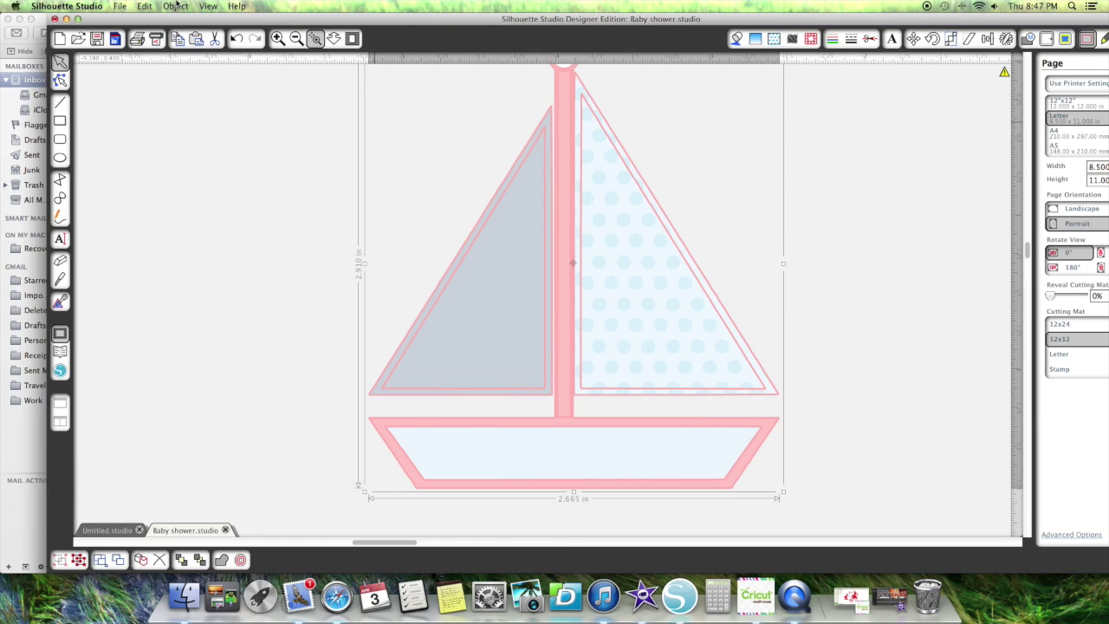
left_click(295, 38)
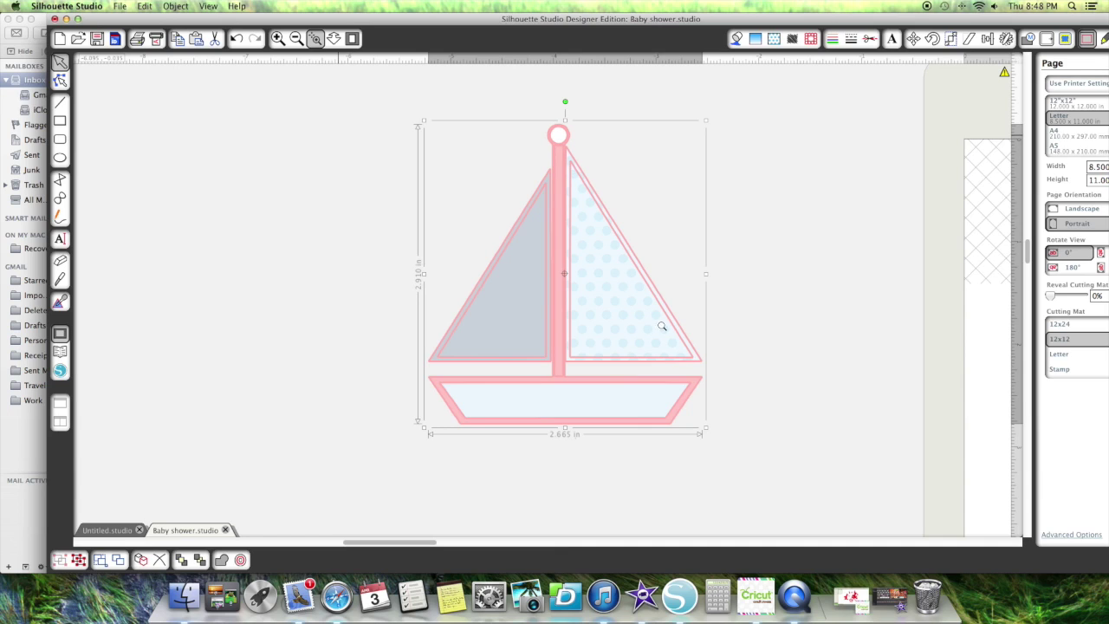
Apply the Cut Edge cut style to the sailboat.
left_click(871, 39)
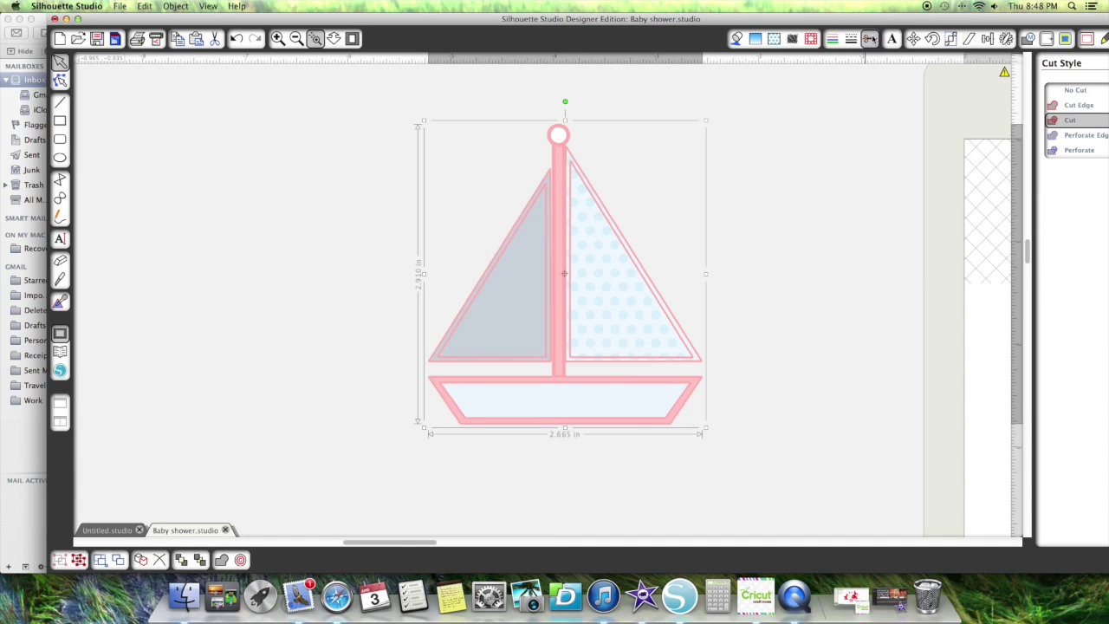
left_click(1052, 106)
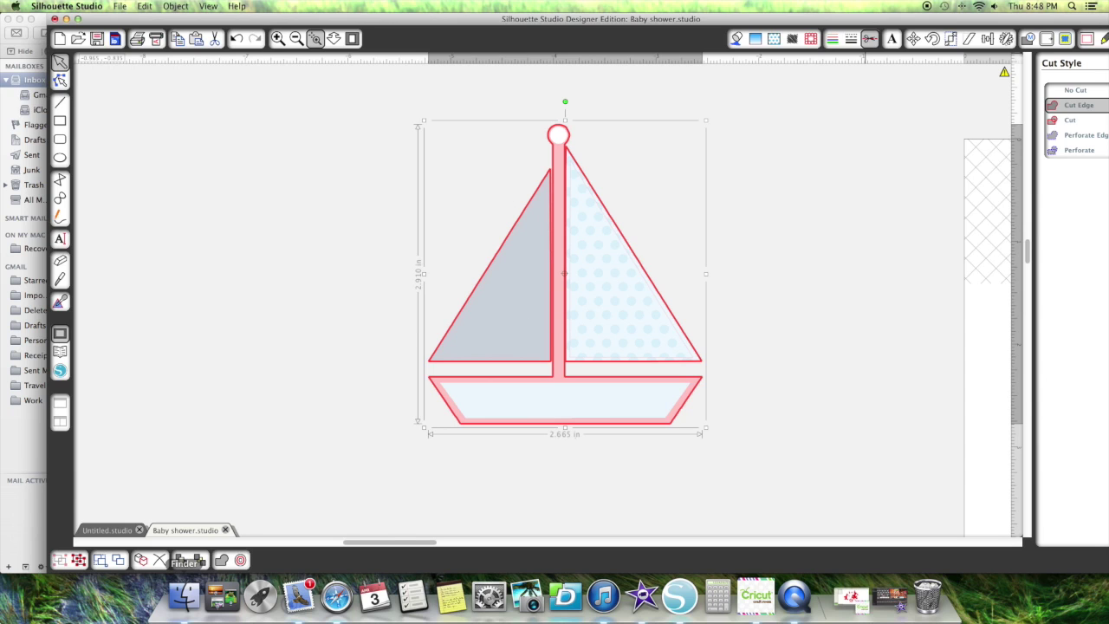
Add a round-cornered offset outline around the sailboat at 0.020 in distance.
left_click(240, 560)
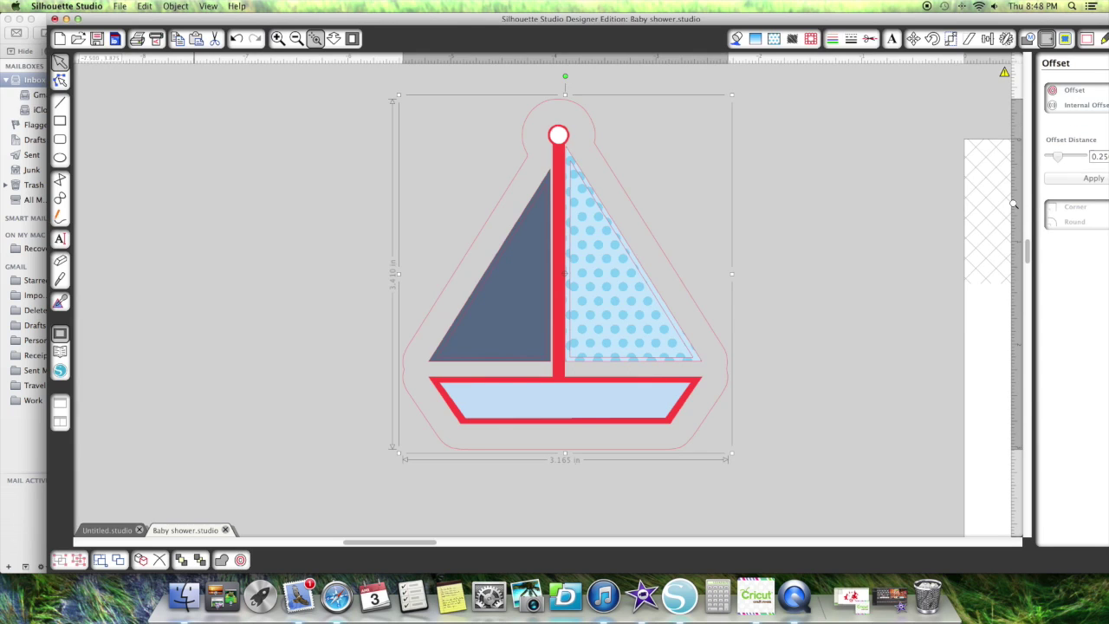
left_click(1059, 157)
left_click(1050, 159)
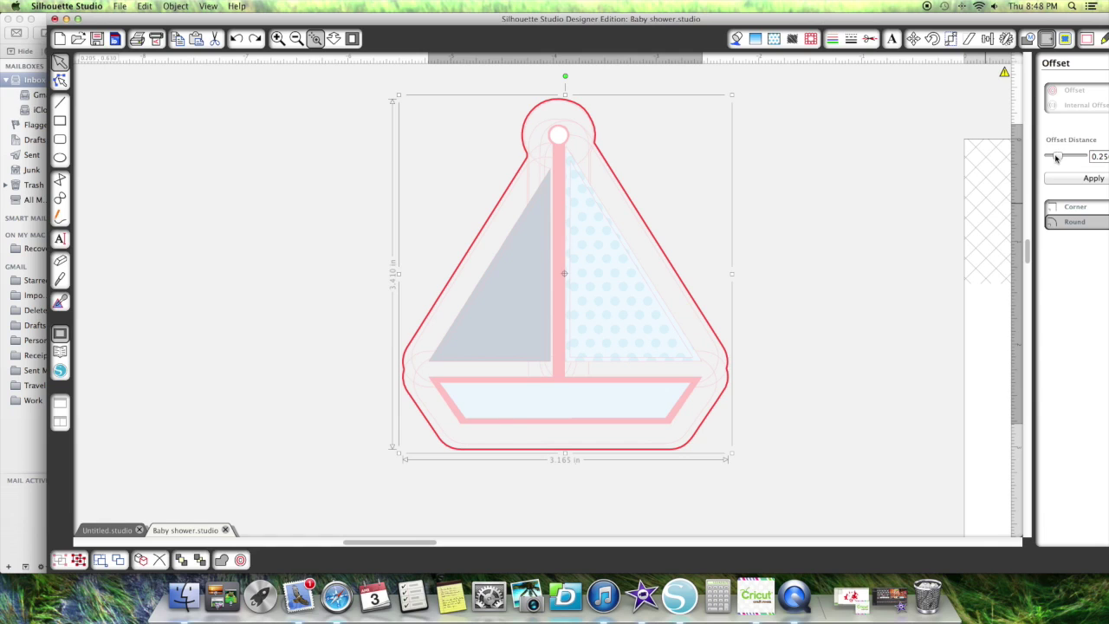
left_click_drag(1055, 157, 1048, 159)
left_click_drag(874, 13, 796, 15)
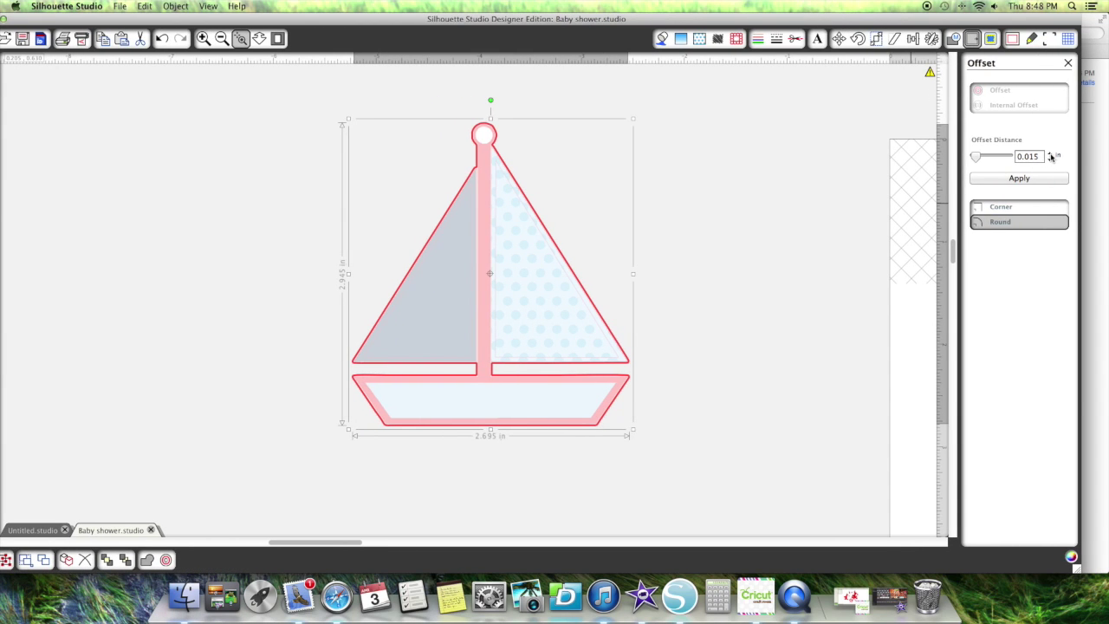
left_click(1051, 155)
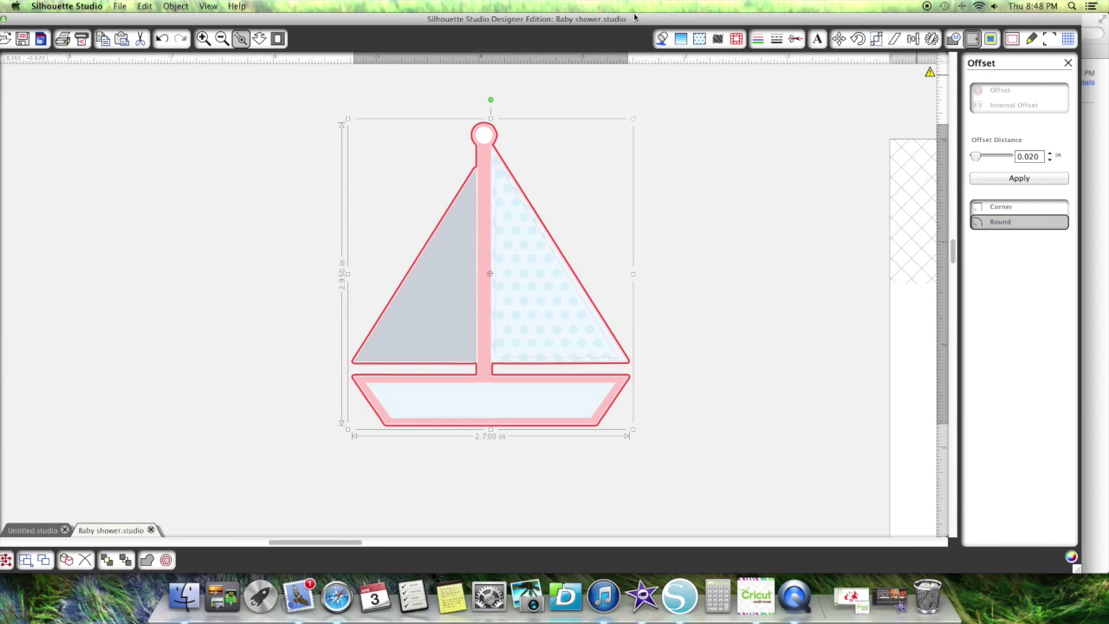
Fill the offset shape with white and close the fill colour palette.
left_click(663, 40)
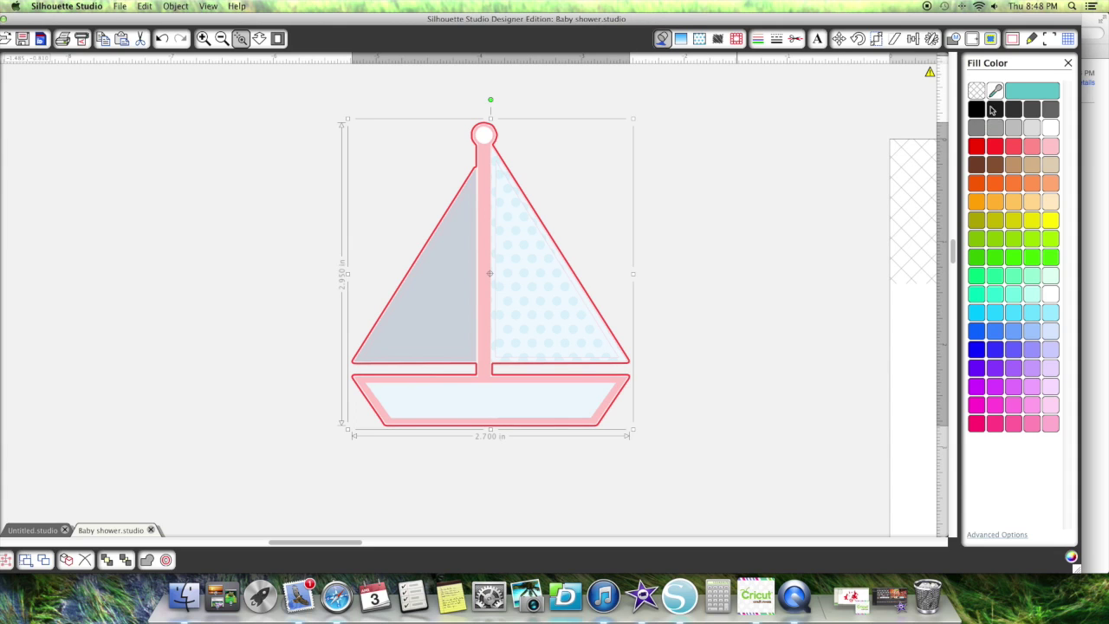
left_click(1051, 128)
left_click(1068, 64)
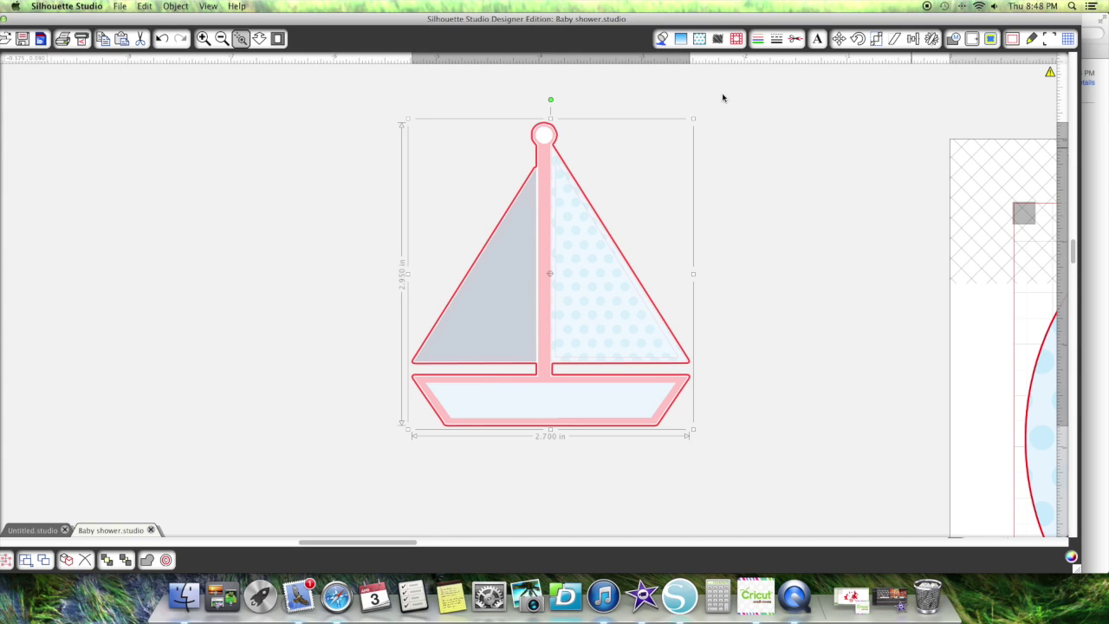
left_click_drag(344, 129, 572, 136)
scroll(572, 137, "up", 5)
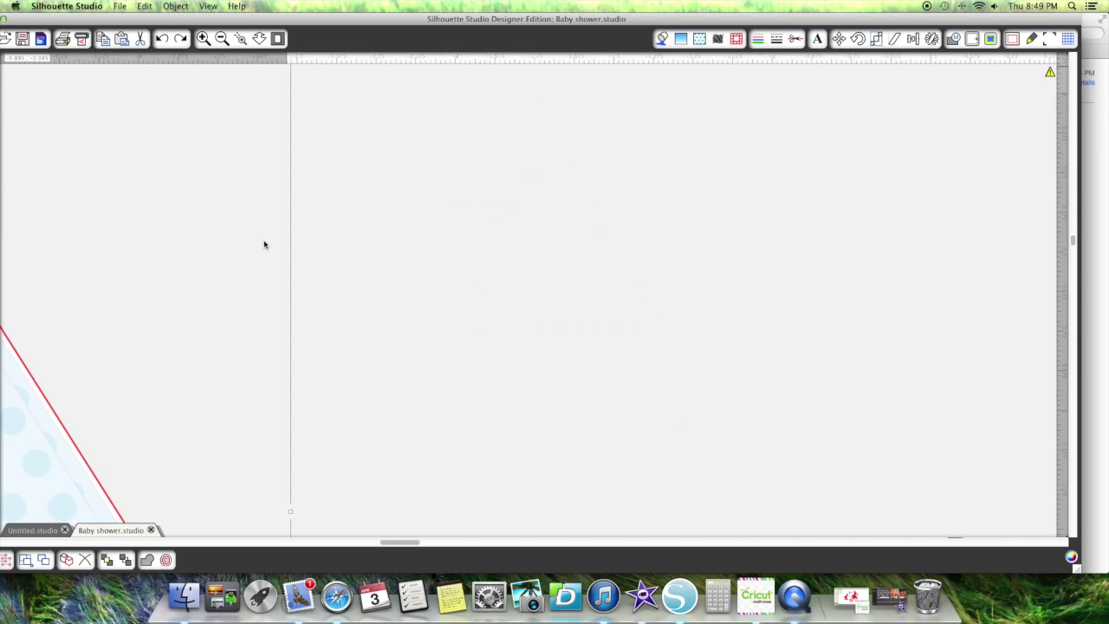
scroll(544, 113, "down", 3)
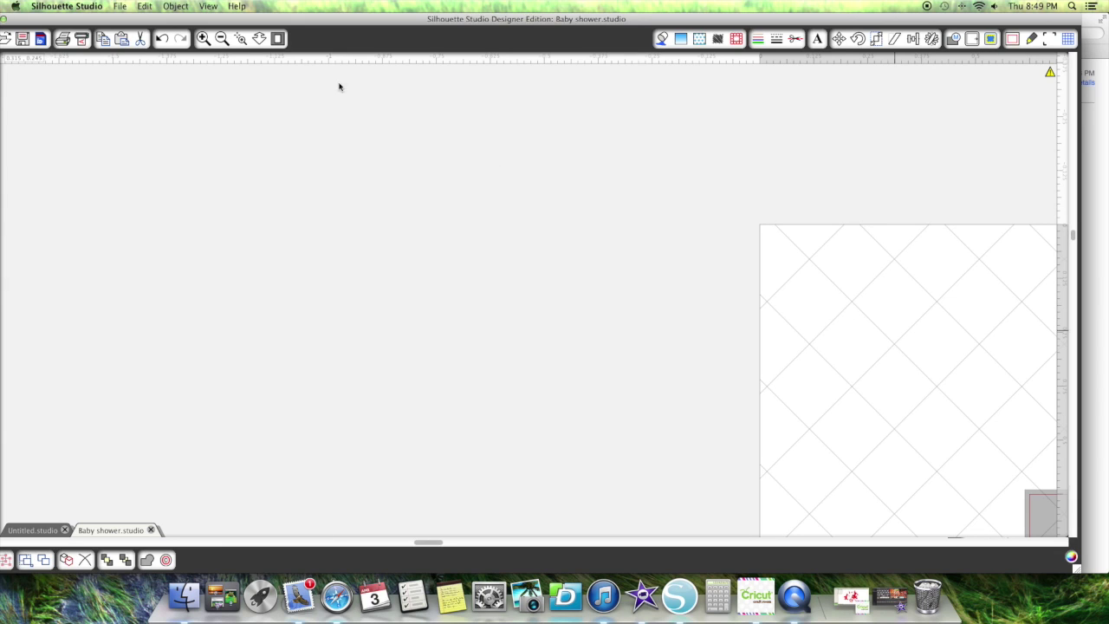
left_click(222, 39)
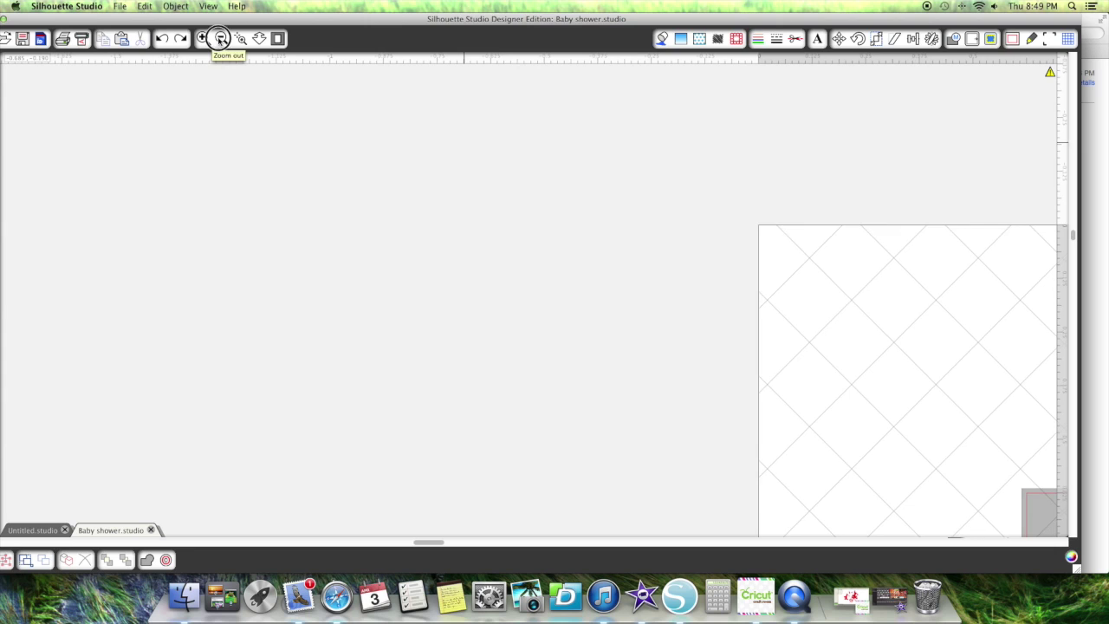
key("super+minus")
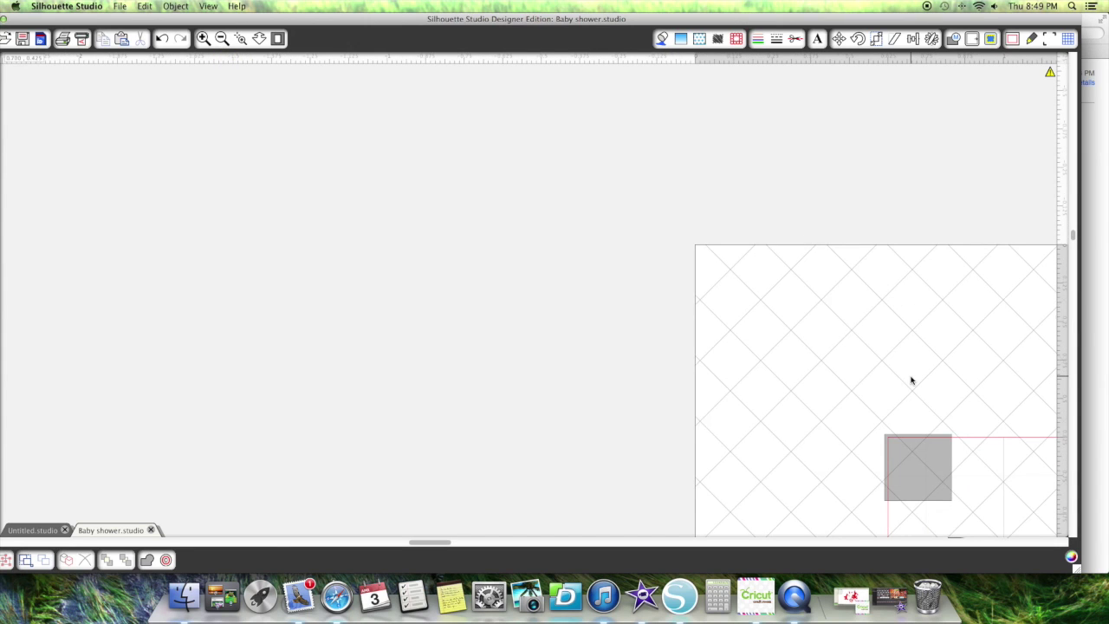
key("super+minus")
key("super+minus")
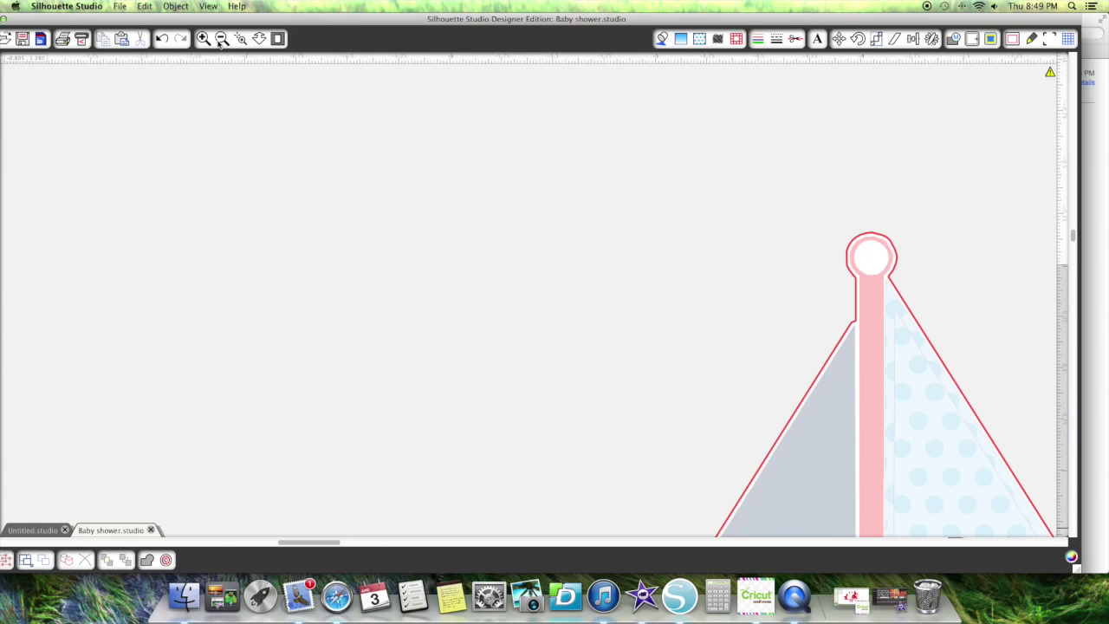
left_click(221, 39)
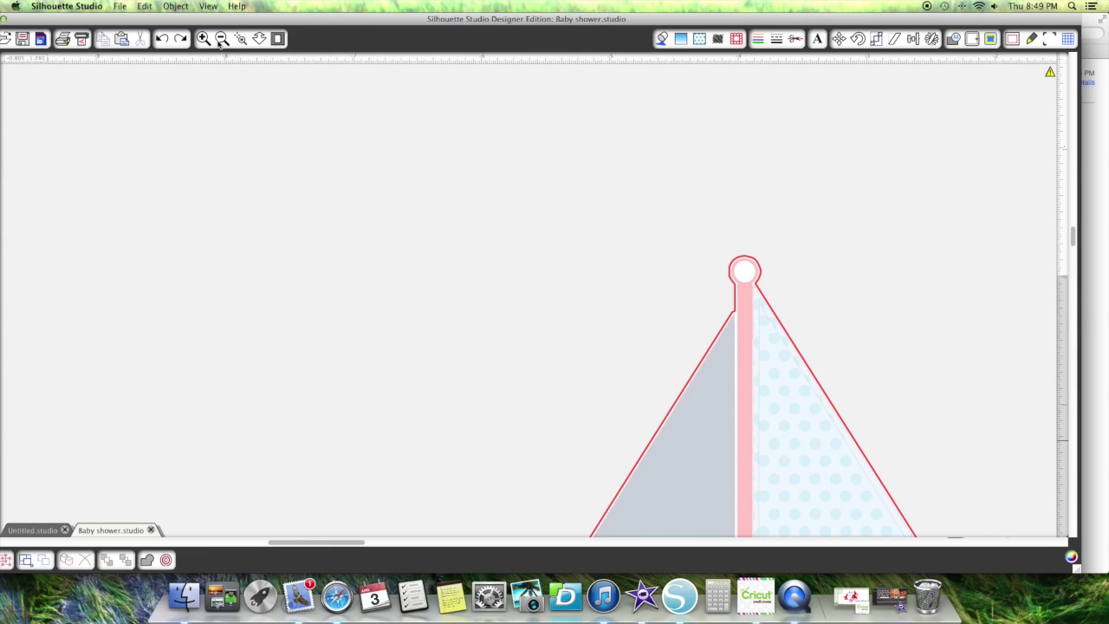
left_click(221, 39)
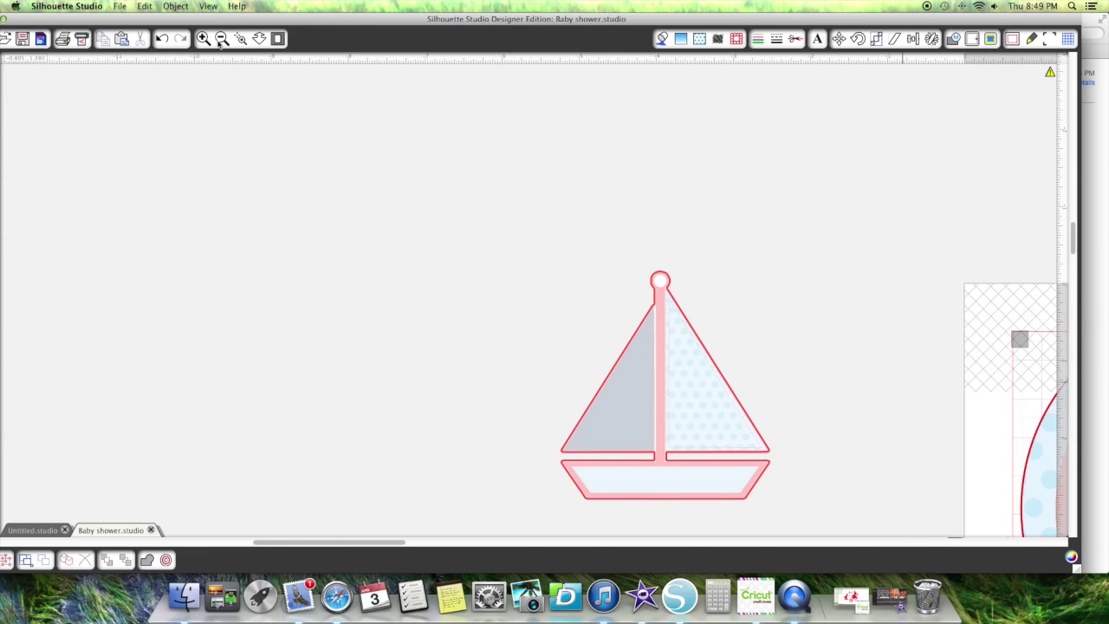
left_click(674, 287)
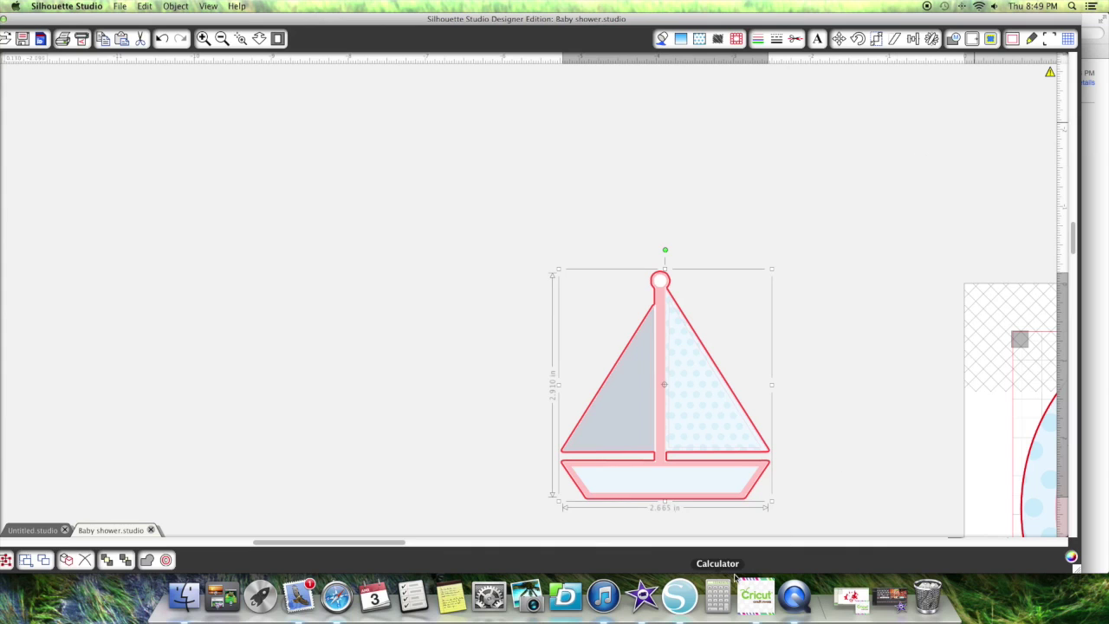
Move the sailboat down and line it up inside its white offset outline.
scroll(574, 379, "right", 2)
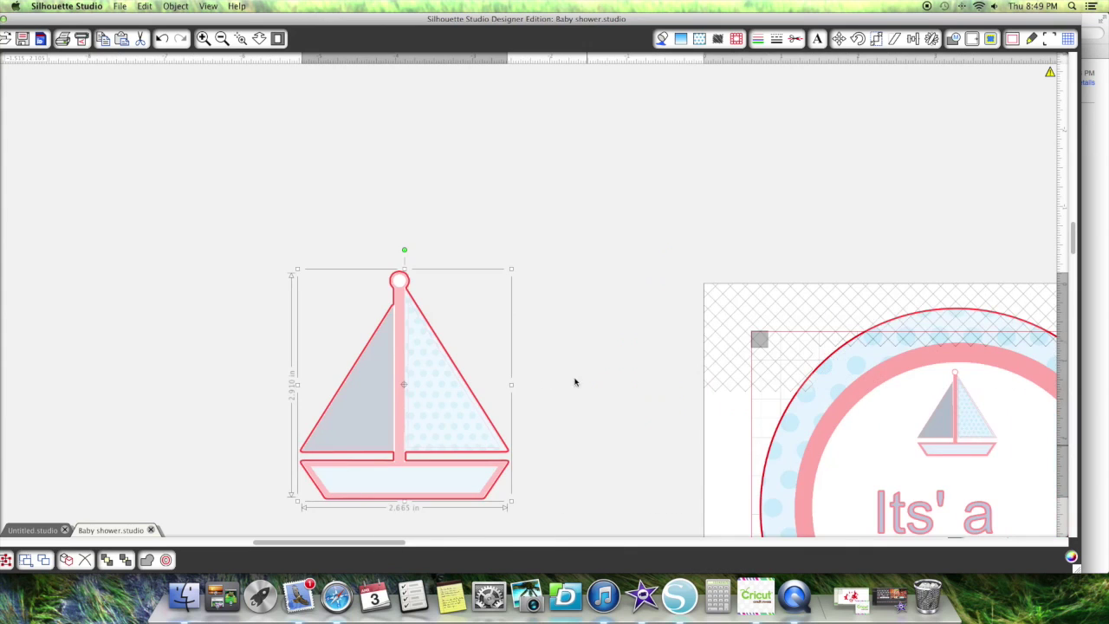
left_click(797, 39)
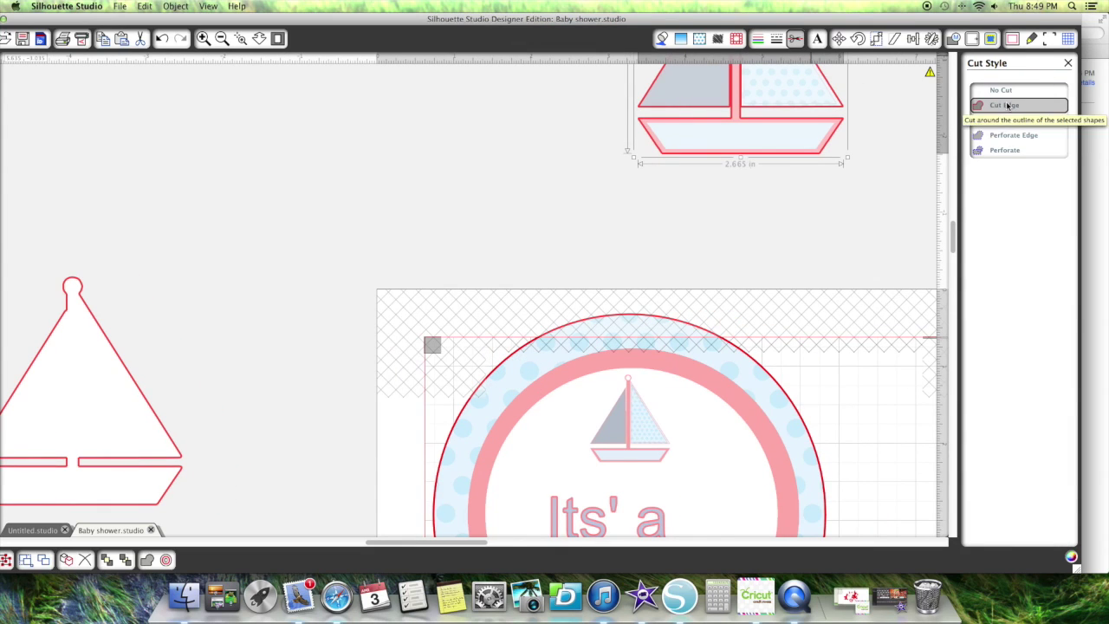
left_click_drag(761, 135, 157, 403)
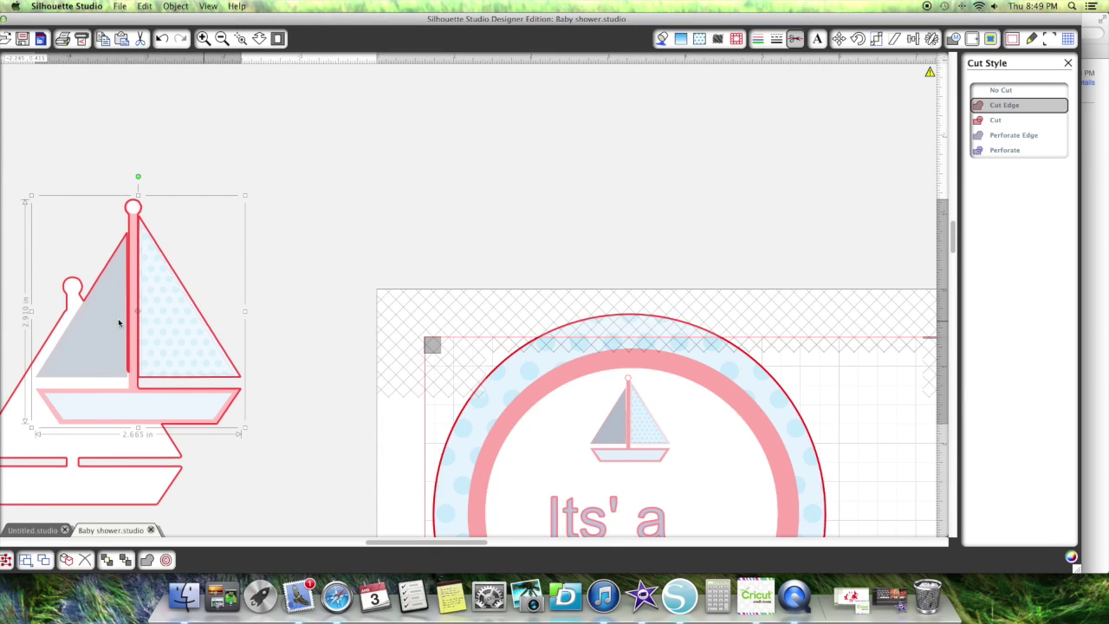
left_click(131, 225)
left_click_drag(131, 225, 75, 295)
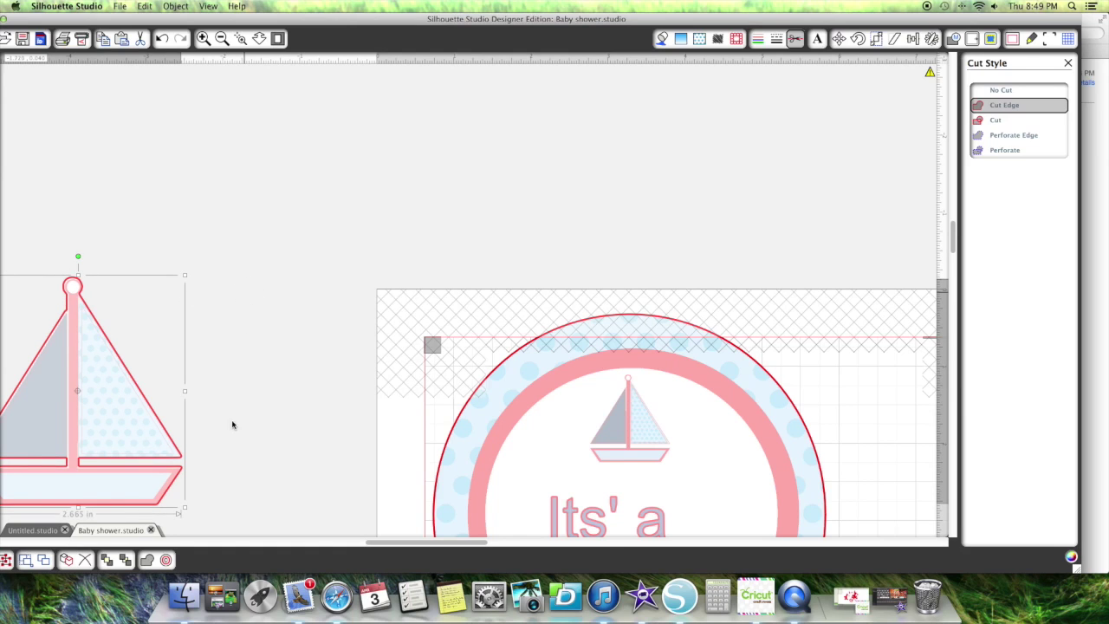
key("Escape")
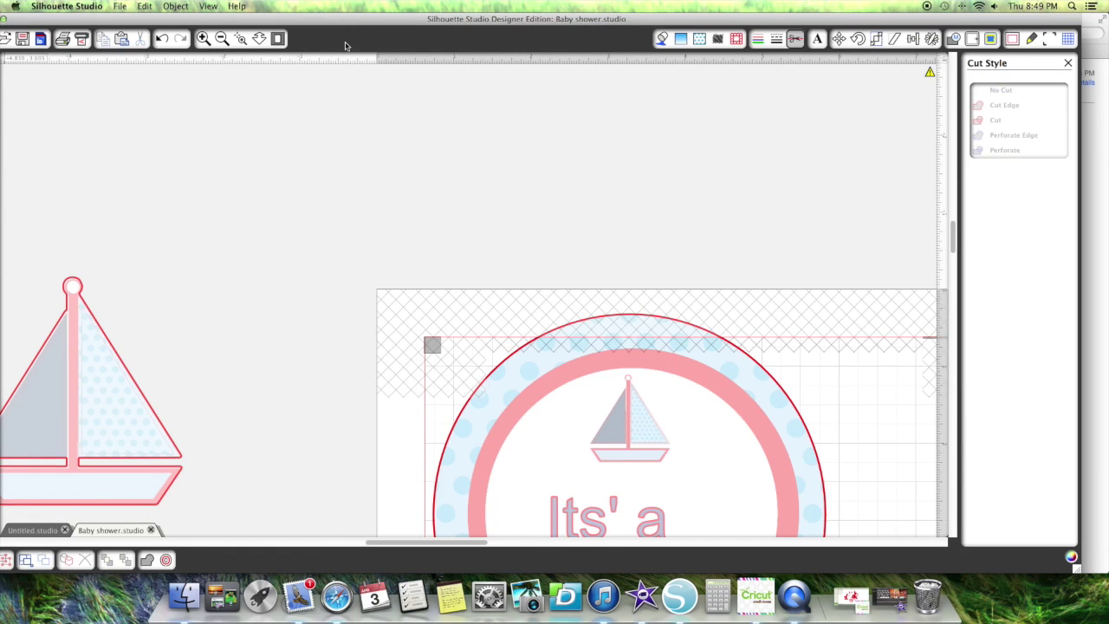
Zoom out until the "Its' a Boy !" text shows and close the Cut Style settings.
left_click_drag(346, 20, 368, 20)
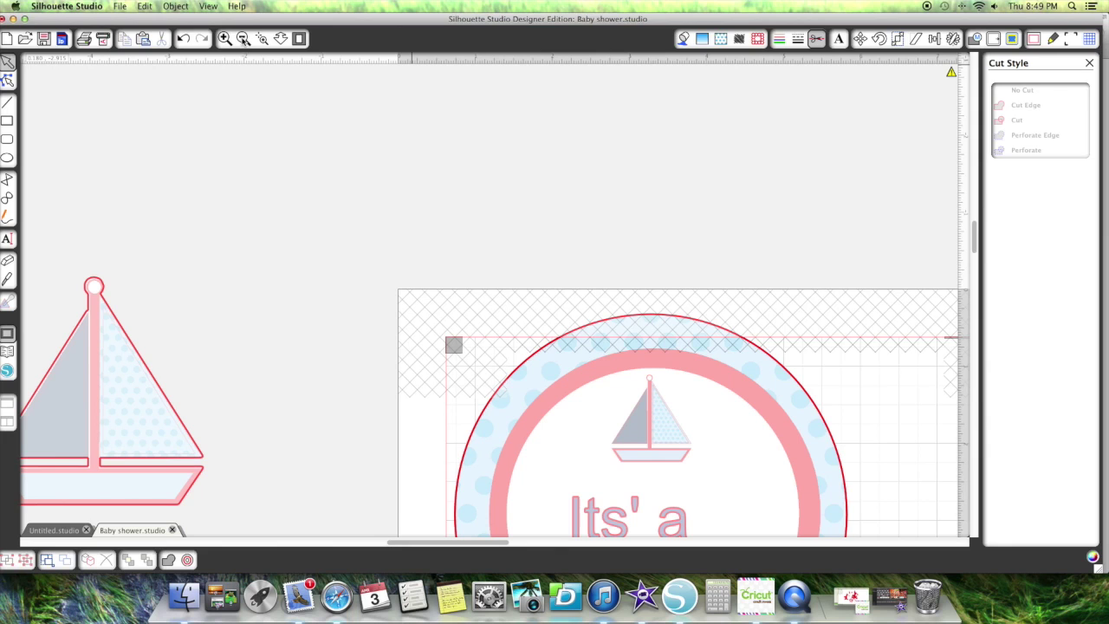
left_click(243, 39)
left_click(244, 39)
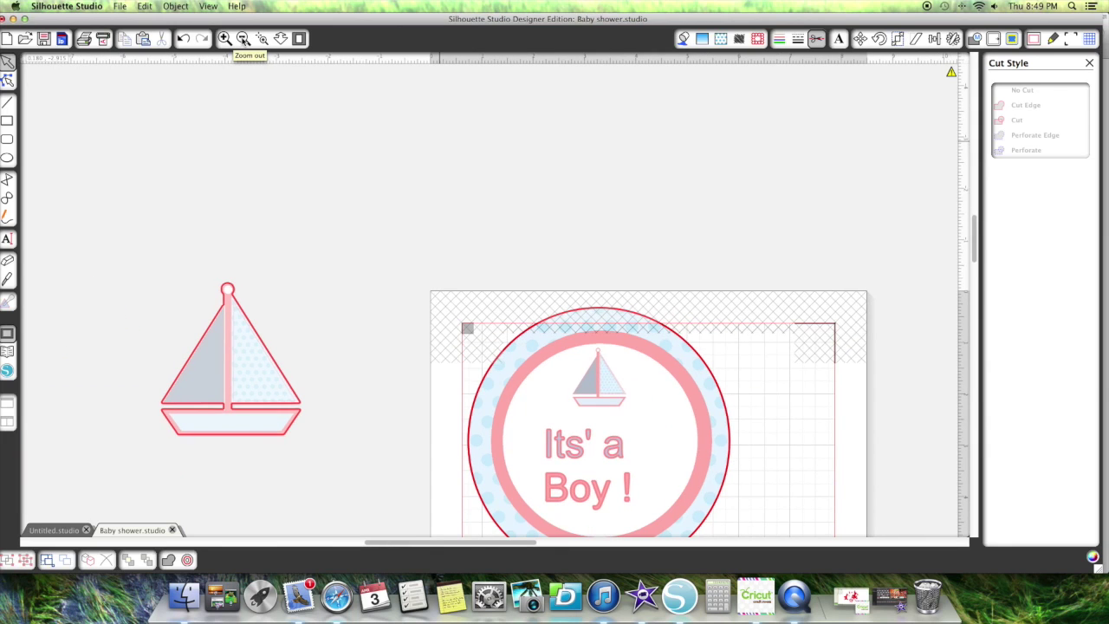
left_click(1091, 65)
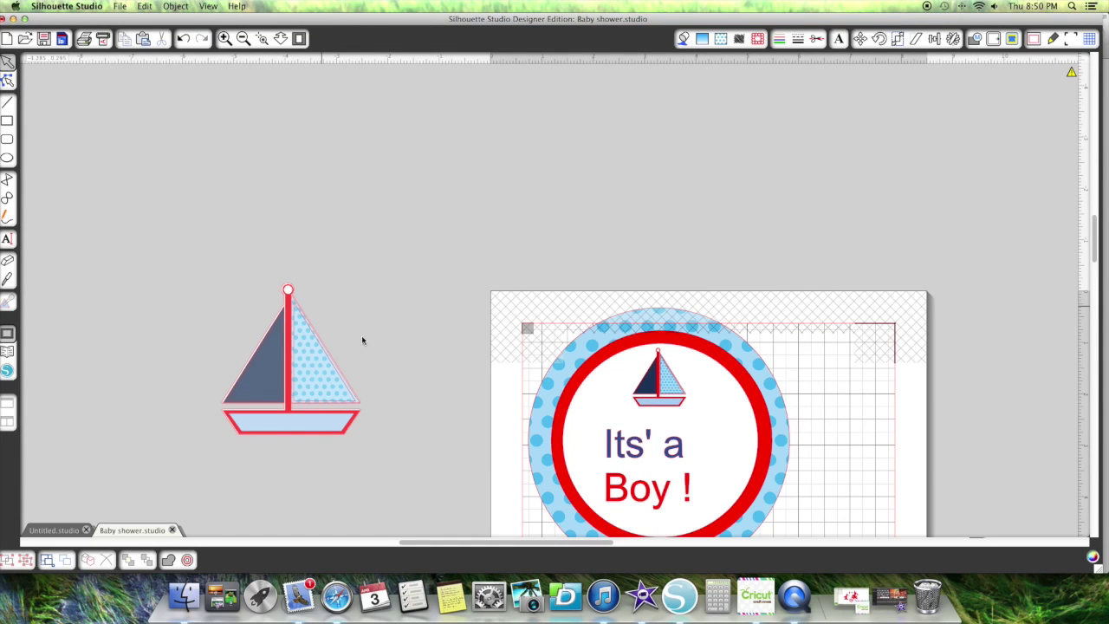
Marquee-select the large sailboat and confirm its Cut Edge cut style.
left_click_drag(218, 267, 384, 513)
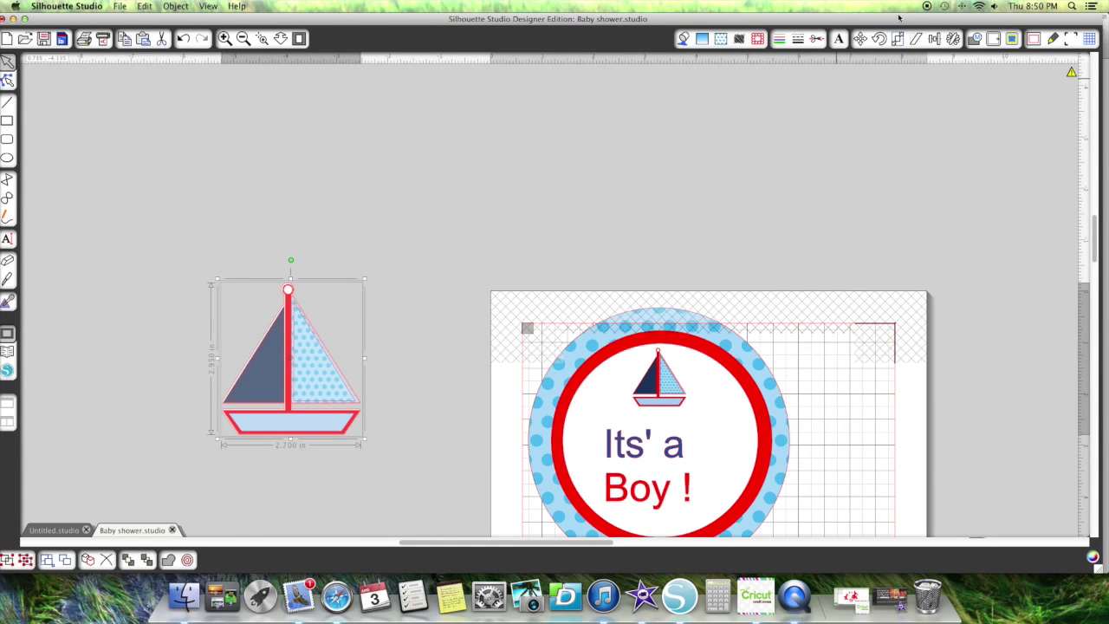
left_click(822, 40)
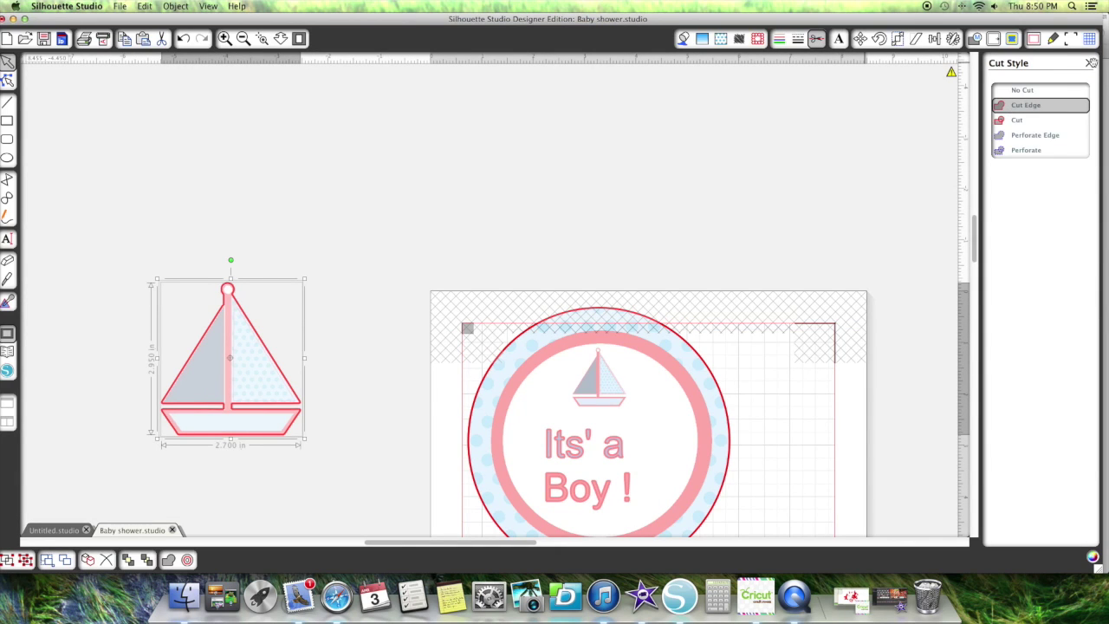
left_click(1090, 62)
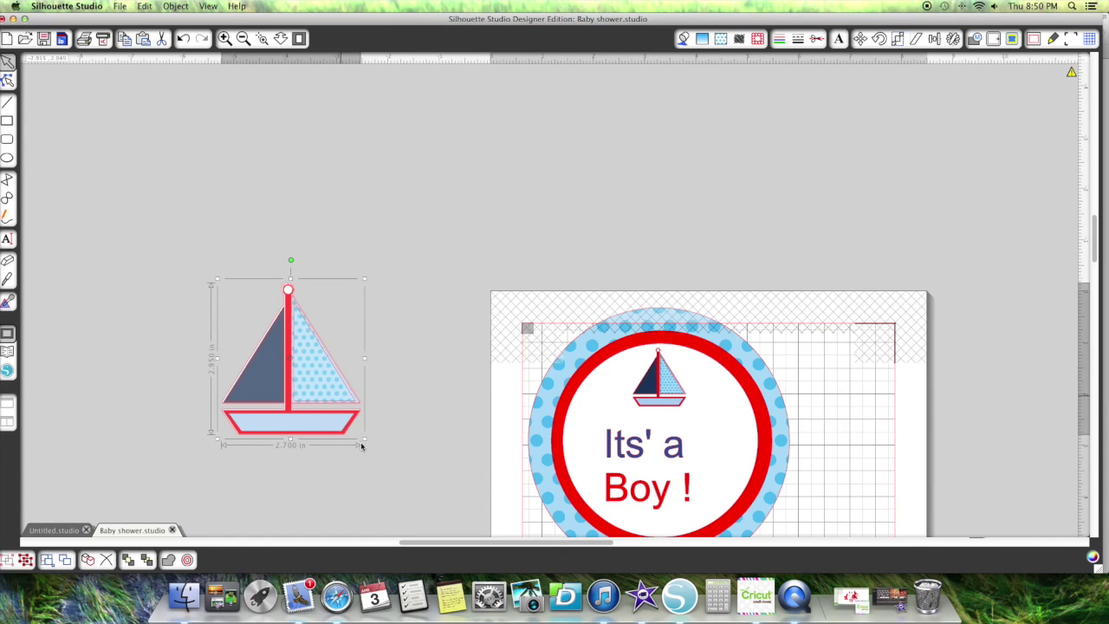
Move the large sailboat off the page to the upper-left and zoom out to see all toppers.
left_click_drag(339, 429, 229, 248)
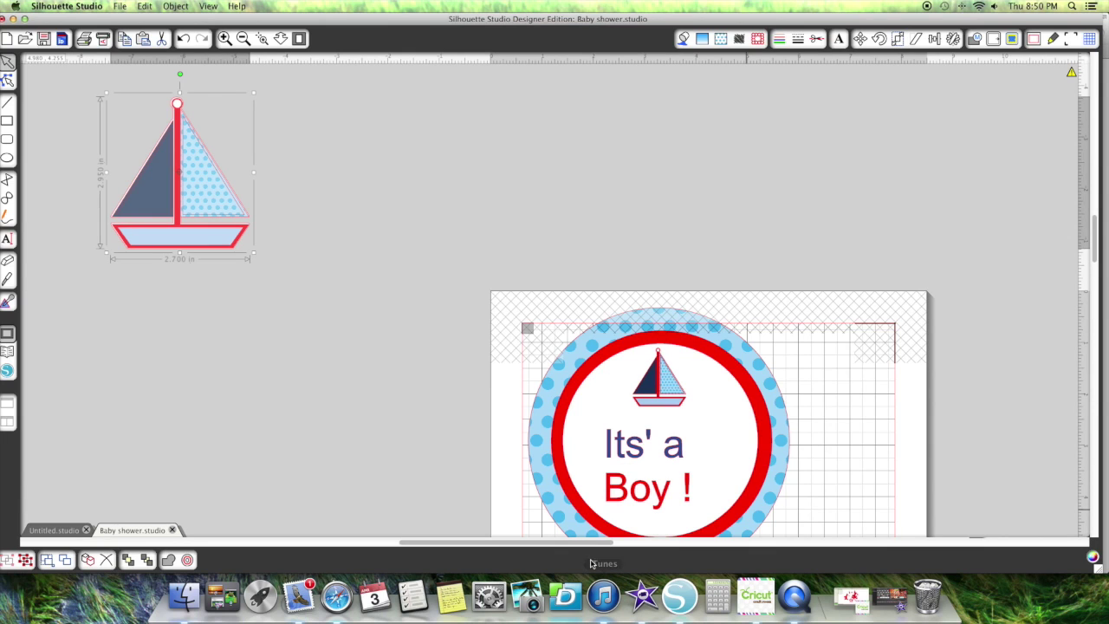
scroll(601, 542, "right", 5)
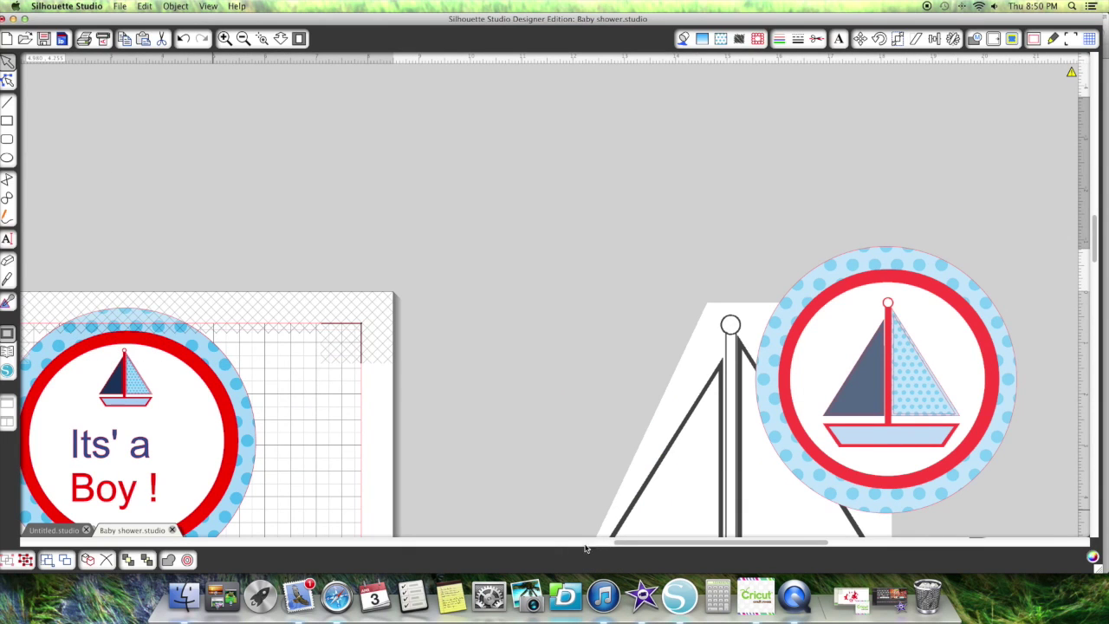
left_click_drag(634, 544, 539, 543)
left_click(244, 39)
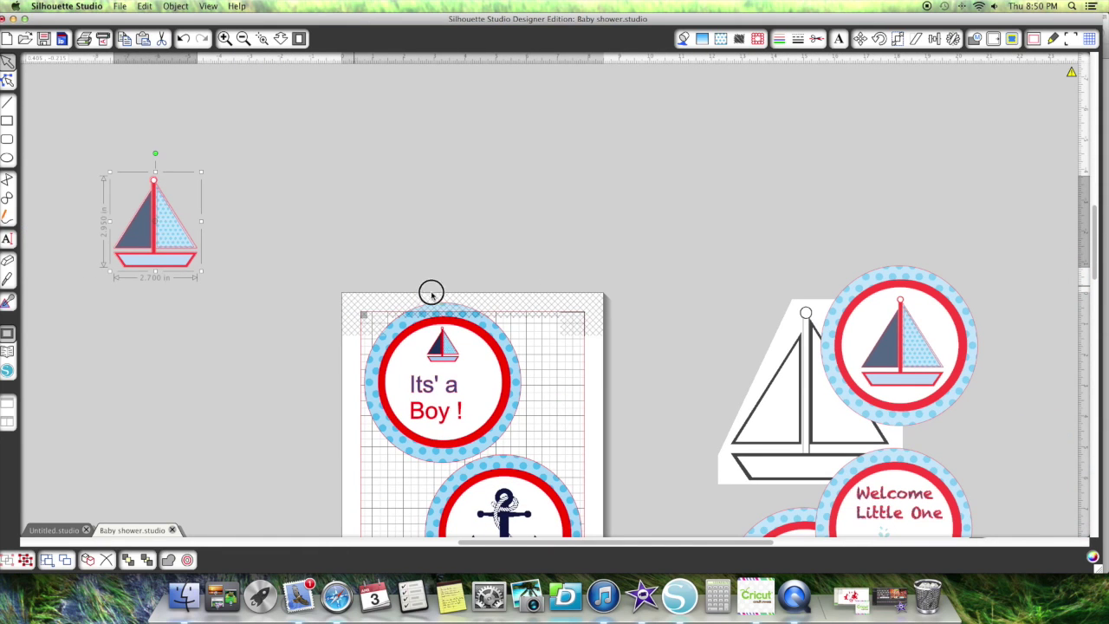
left_click(511, 417)
Move the "Its' a Boy !" badge above the page and ungroup it.
left_click_drag(505, 408, 499, 202)
left_click(554, 253)
left_click(478, 224)
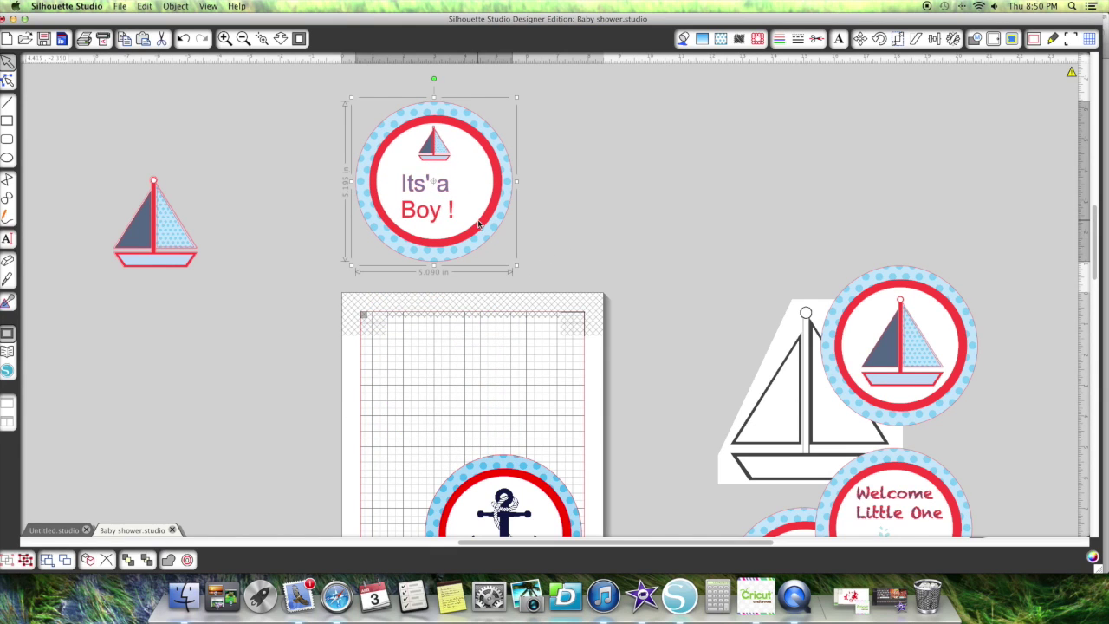
left_click(228, 359)
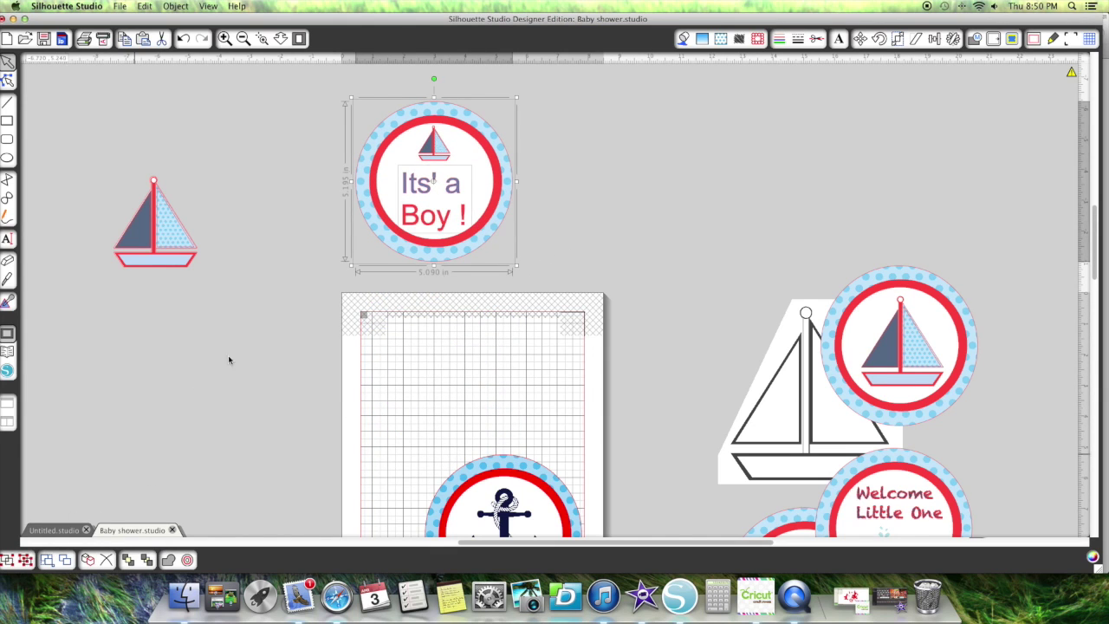
Pull apart the badge's text, small sailboat, blue polka-dot circle, red ring and white circle.
left_click_drag(496, 187, 654, 182)
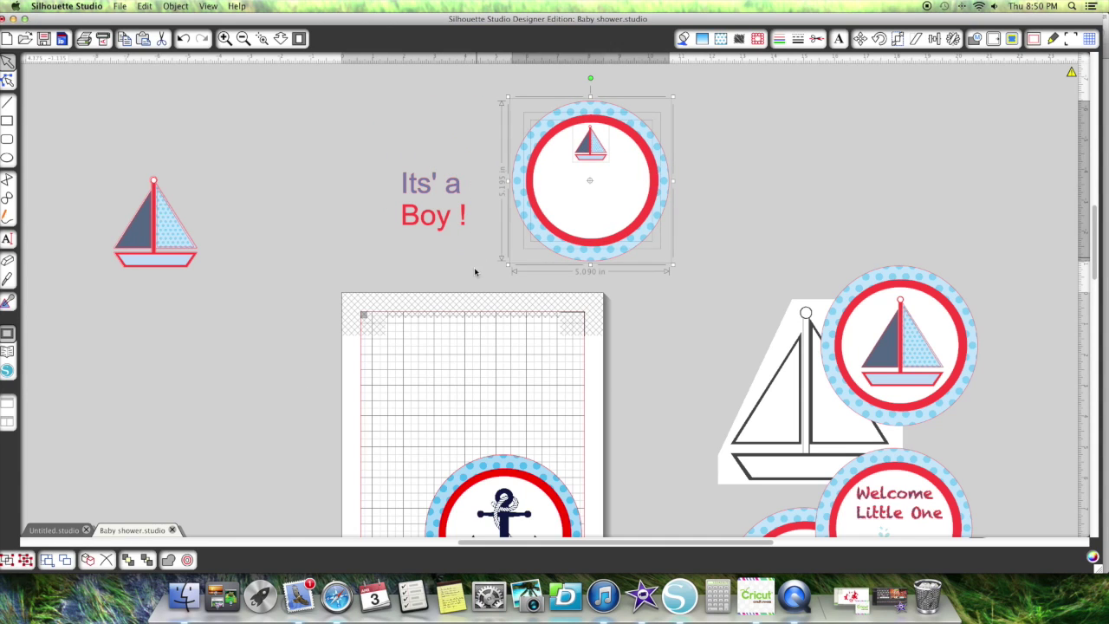
left_click(735, 249)
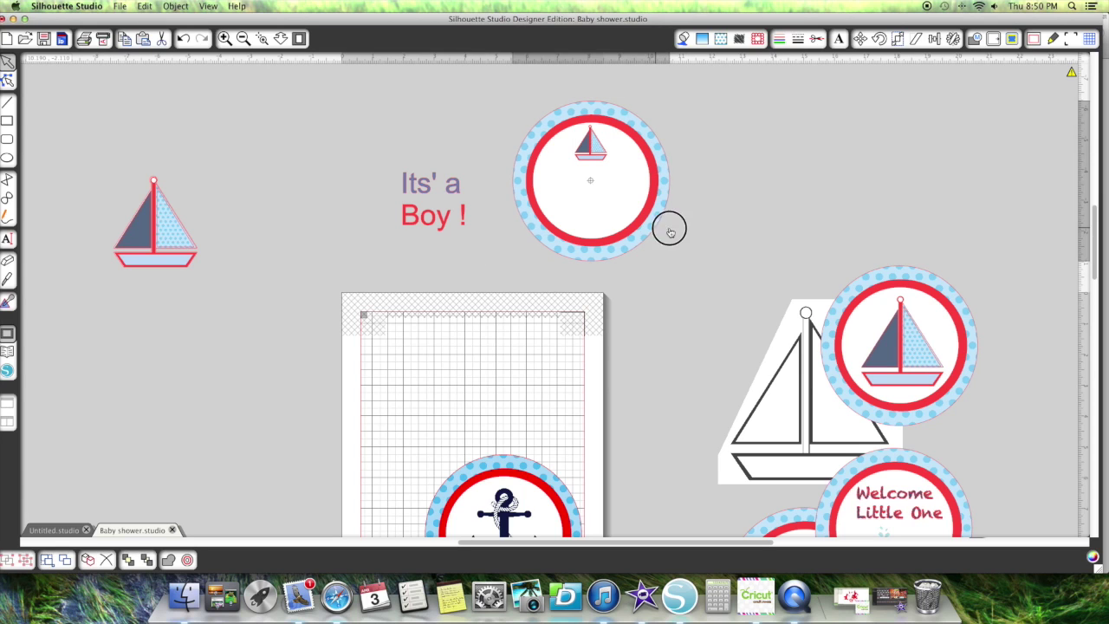
left_click_drag(668, 228, 814, 228)
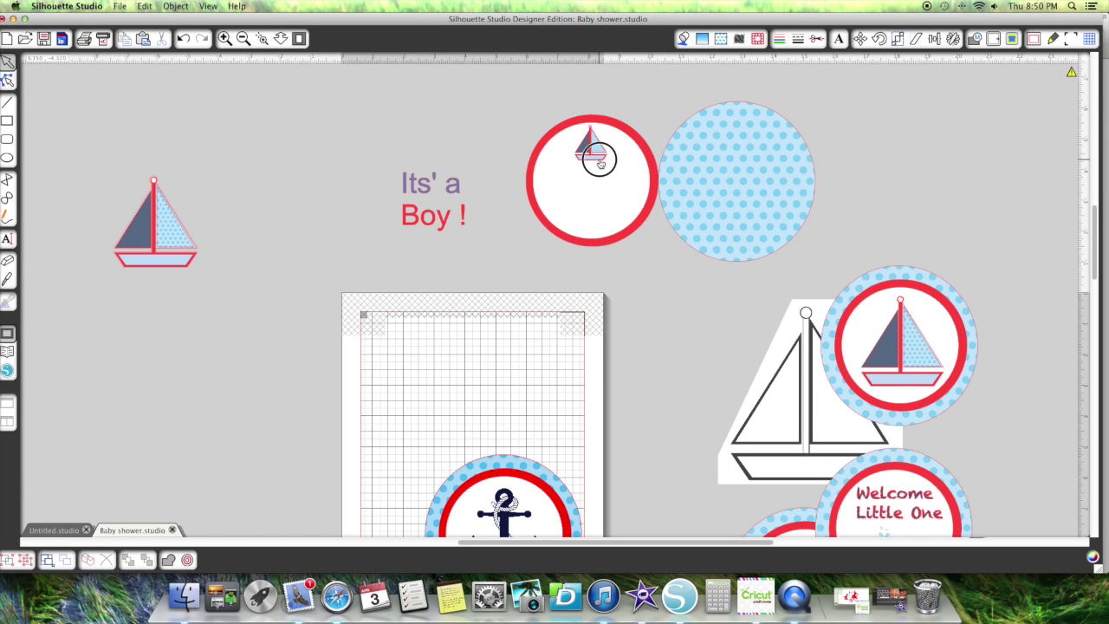
left_click_drag(600, 164, 496, 134)
left_click_drag(593, 214, 294, 217)
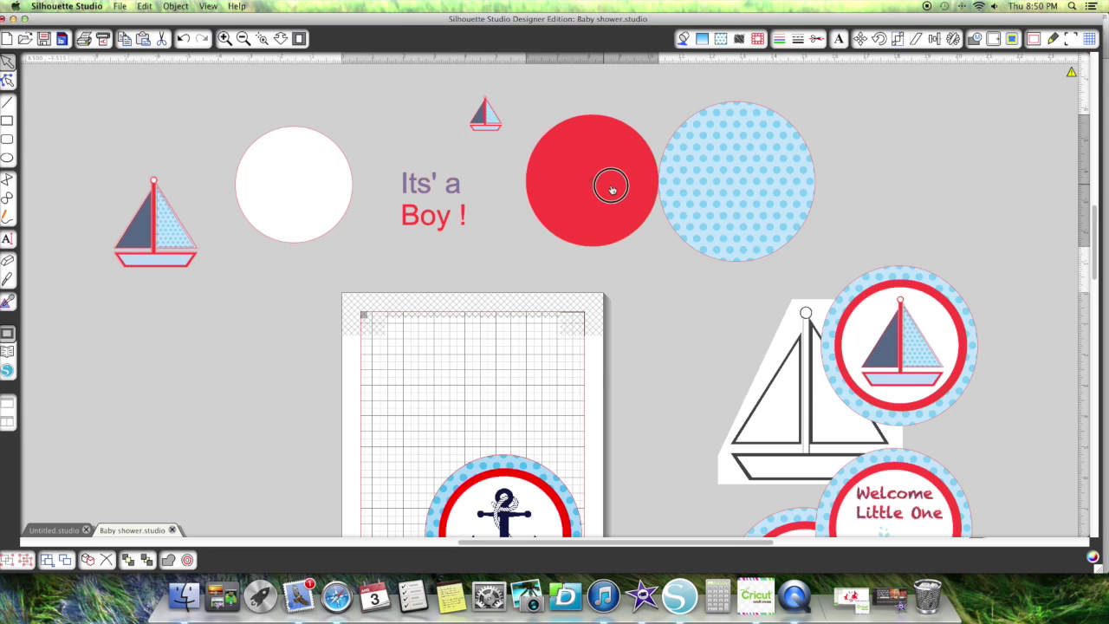
left_click_drag(611, 189, 747, 187)
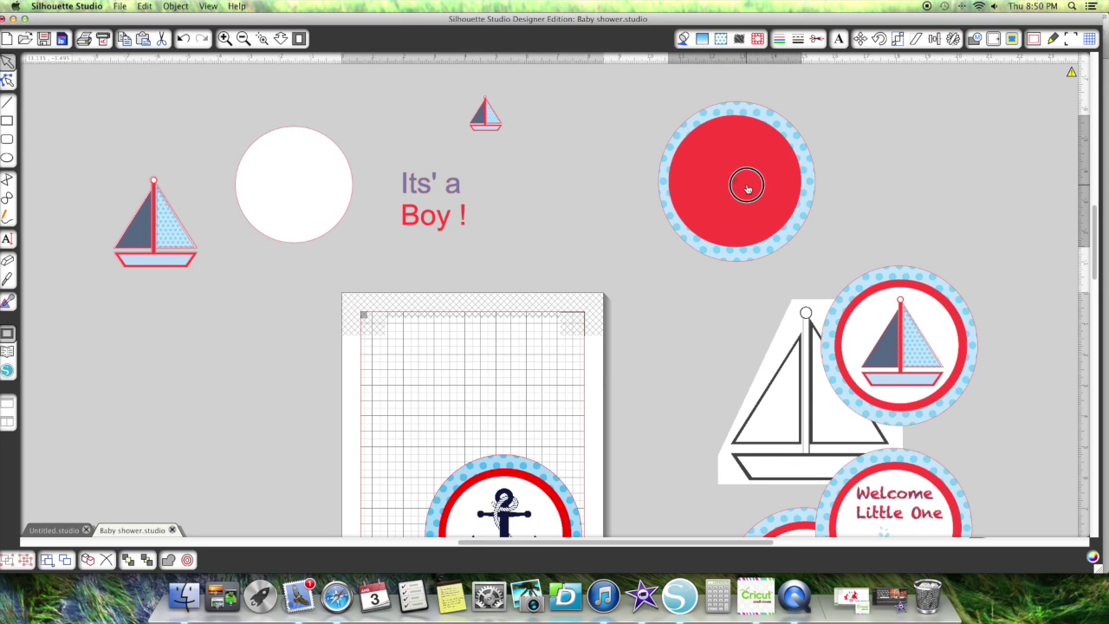
Align Center the red and white circles on the polka-dot circle, and place the sailboat at its top.
left_click_drag(595, 84, 847, 267)
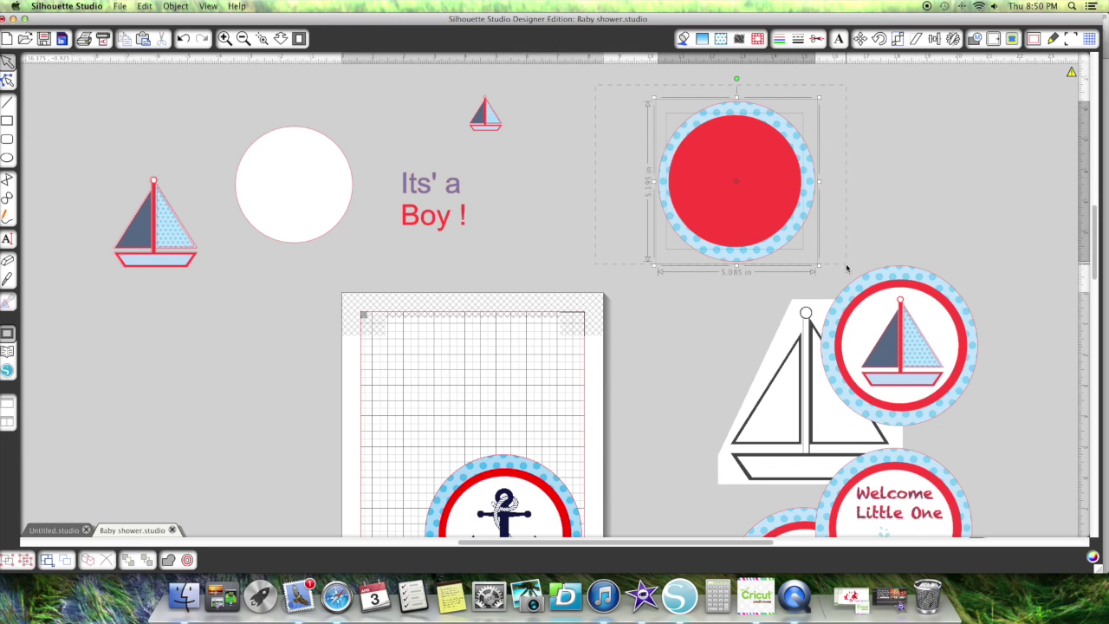
left_click(934, 40)
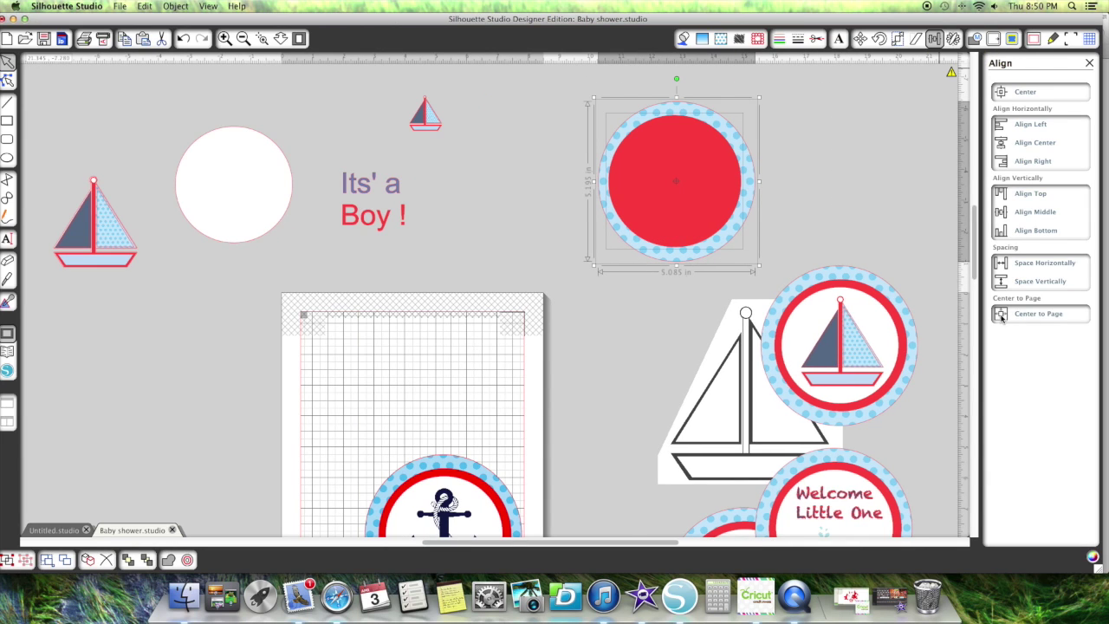
left_click(1002, 92)
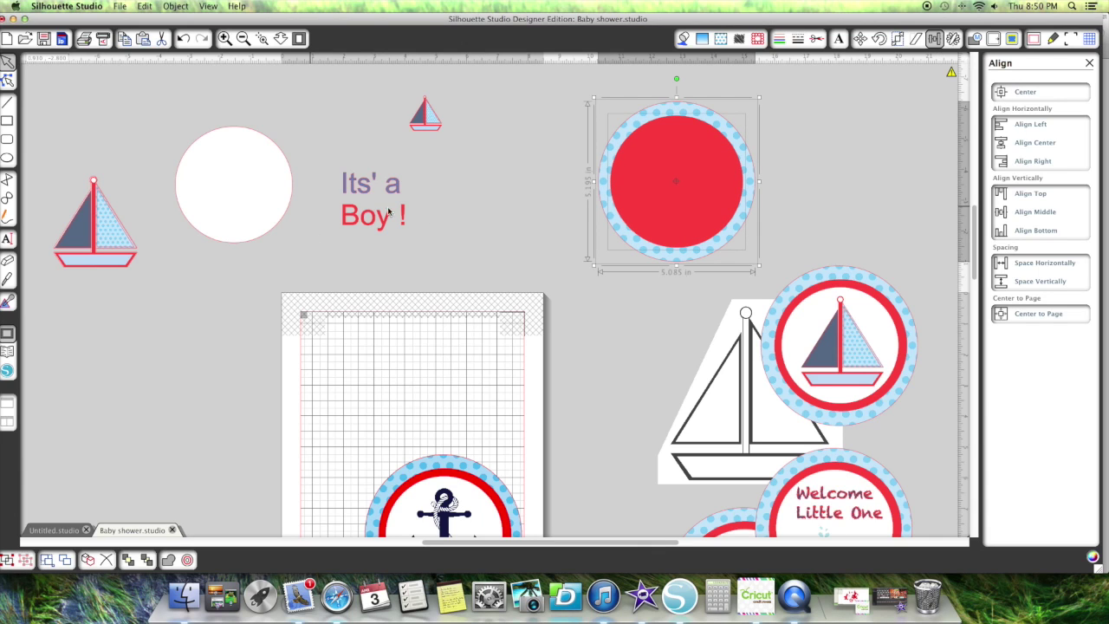
left_click_drag(224, 204, 666, 200)
left_click(565, 101)
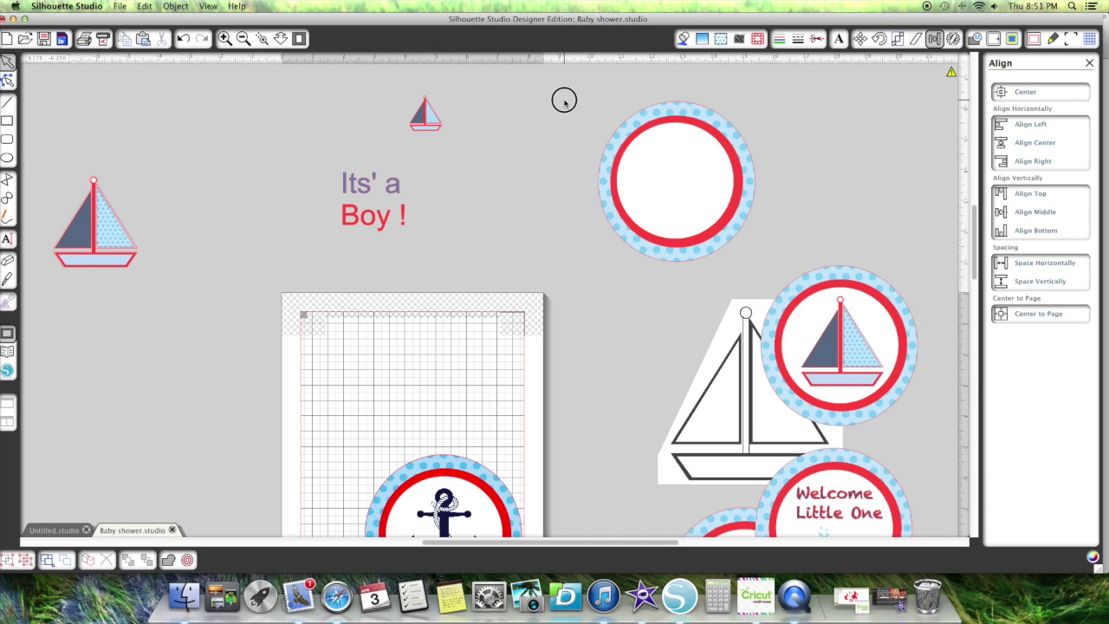
left_click(676, 111)
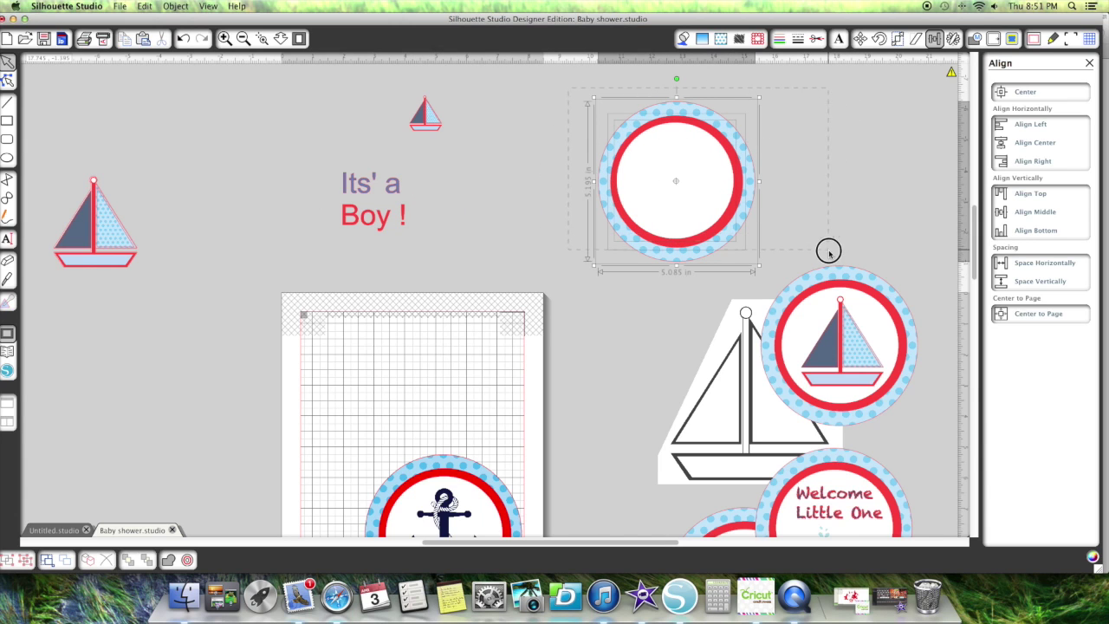
left_click(1001, 93)
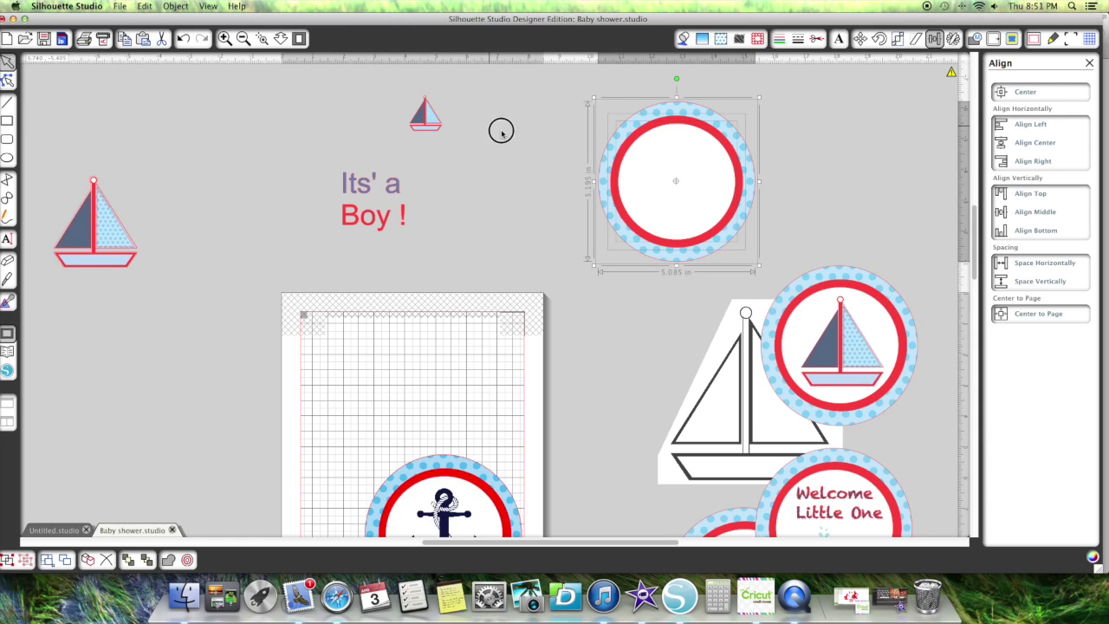
left_click(472, 123)
left_click_drag(428, 116, 678, 152)
left_click(277, 148)
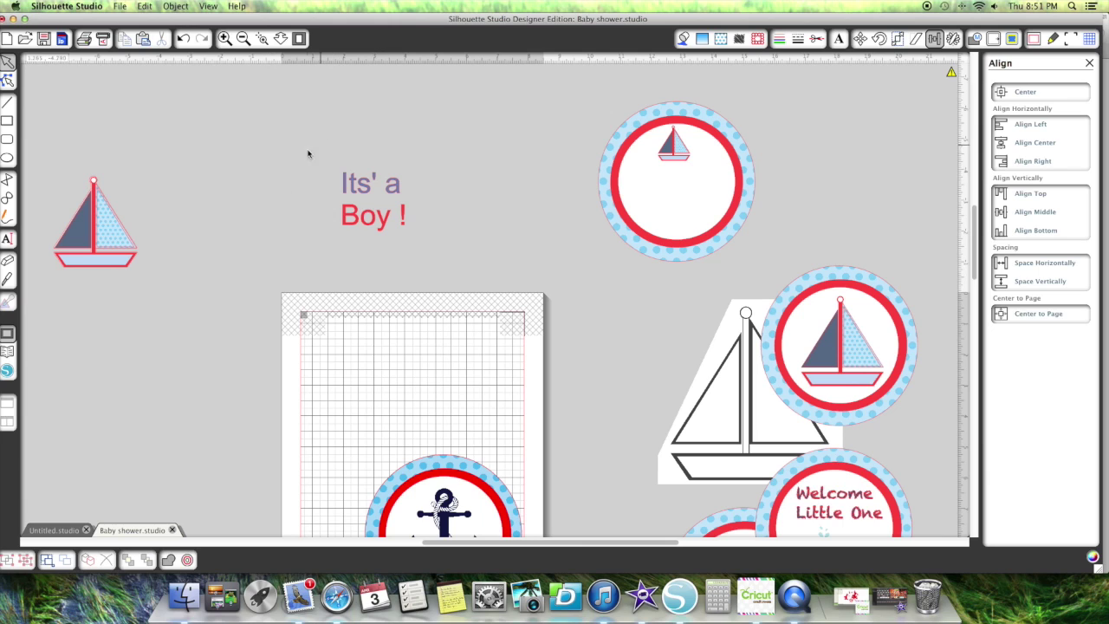
Move the "Its' a Boy !" text near the circle and set it to not be cut.
left_click_drag(307, 154, 441, 238)
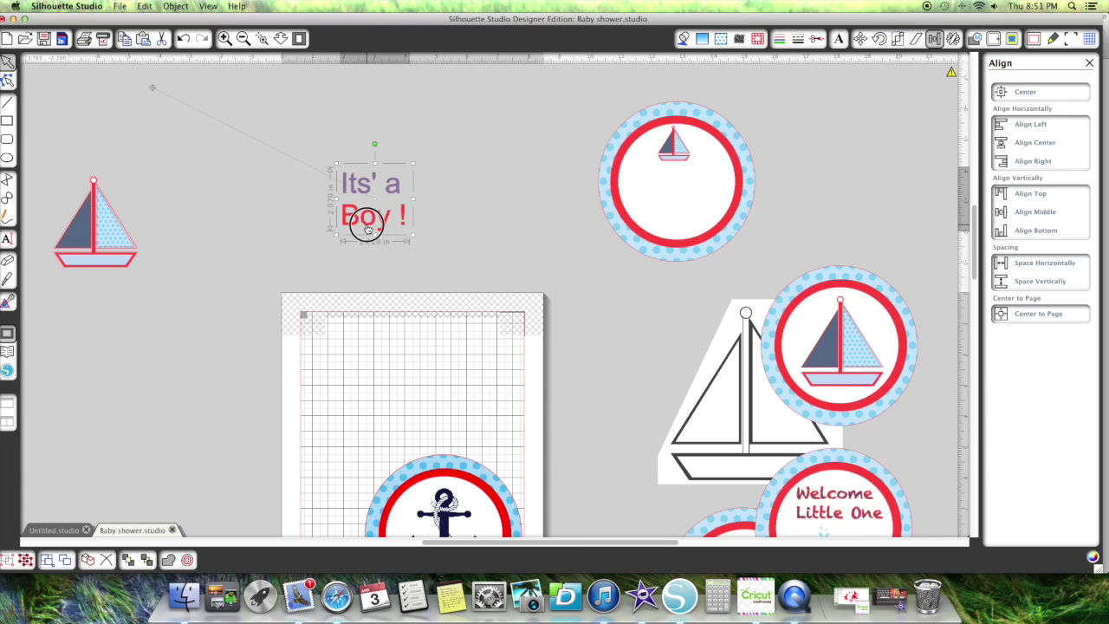
left_click_drag(367, 228, 487, 217)
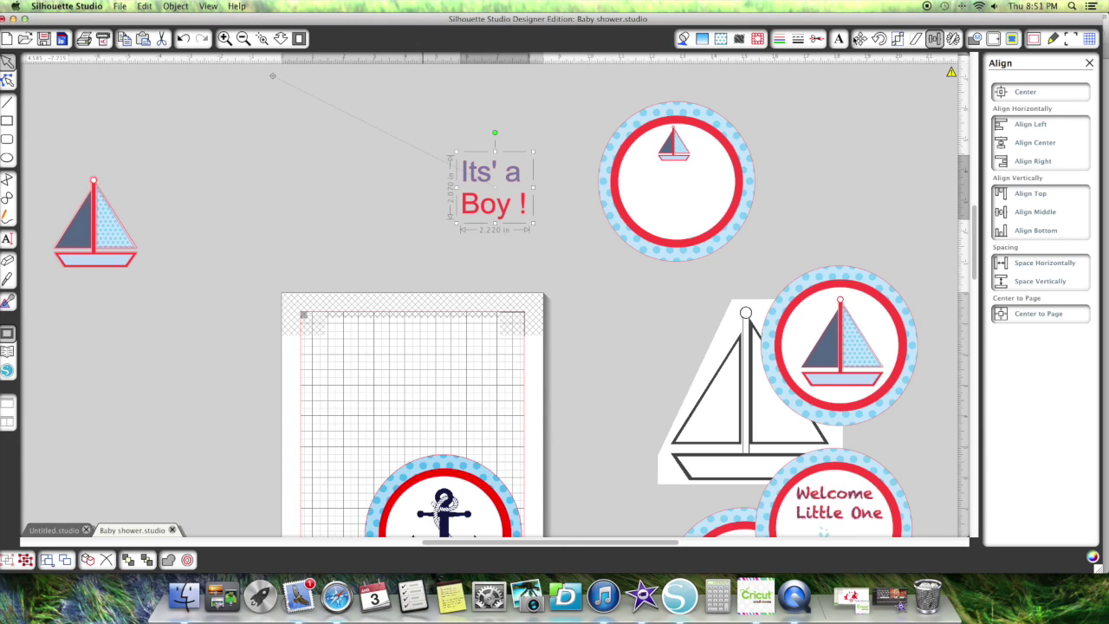
left_click(816, 39)
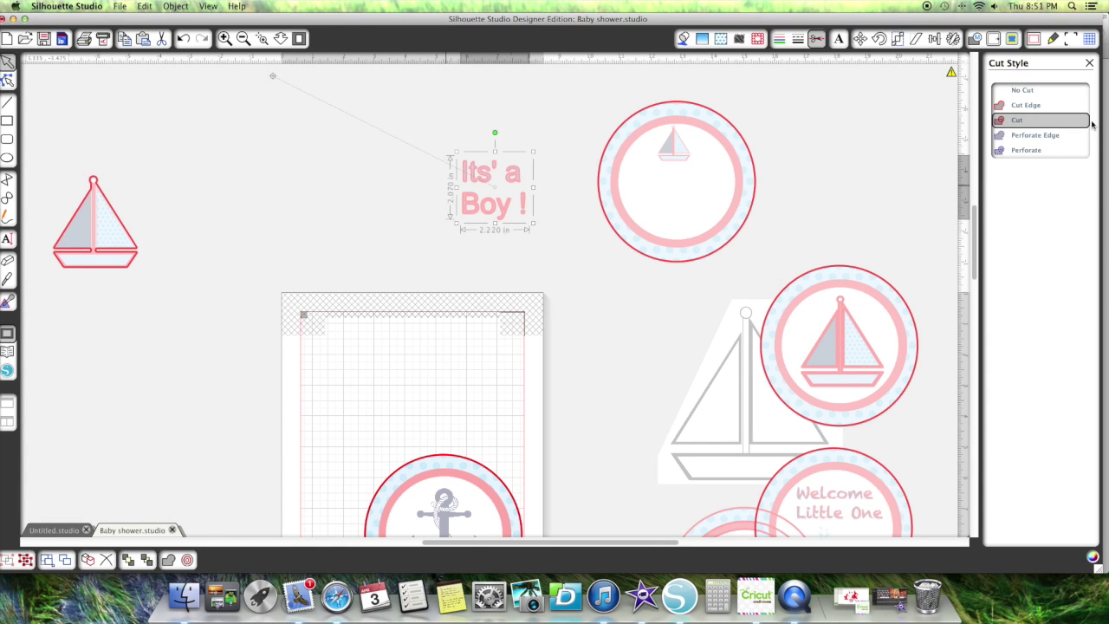
left_click(1028, 93)
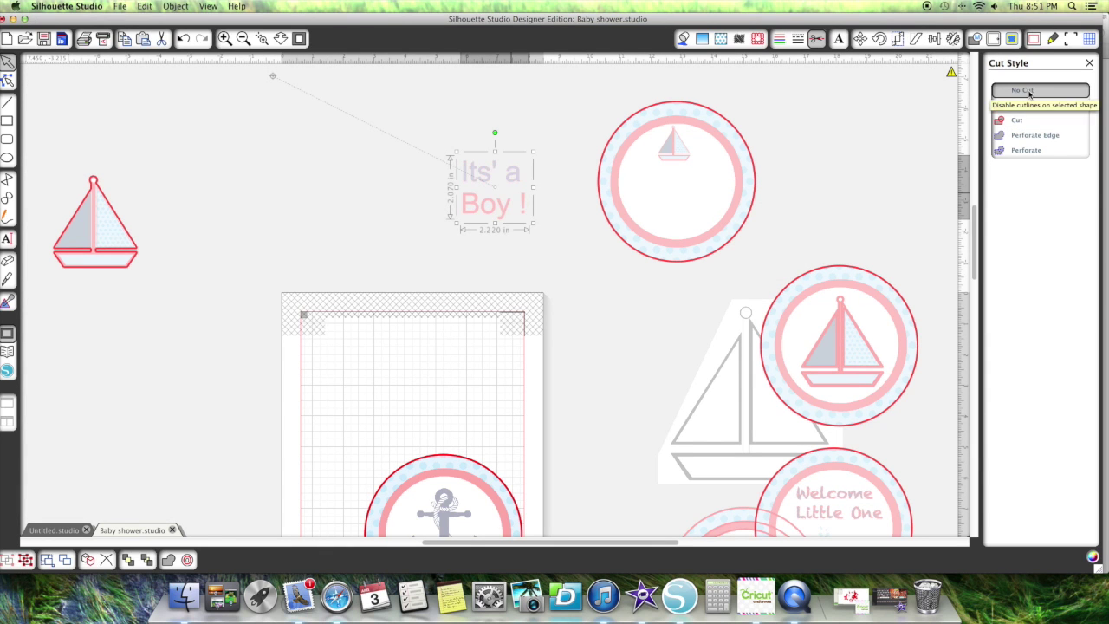
left_click(1090, 64)
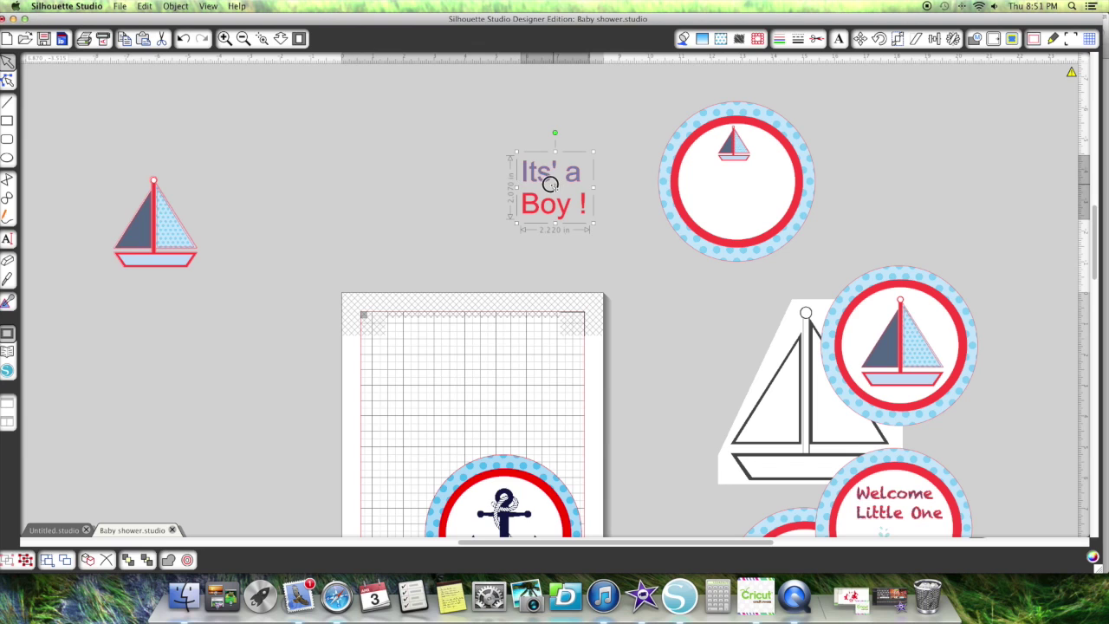
Bring the text to the front and place it inside the circle.
left_click_drag(542, 172, 507, 184)
right_click(507, 184)
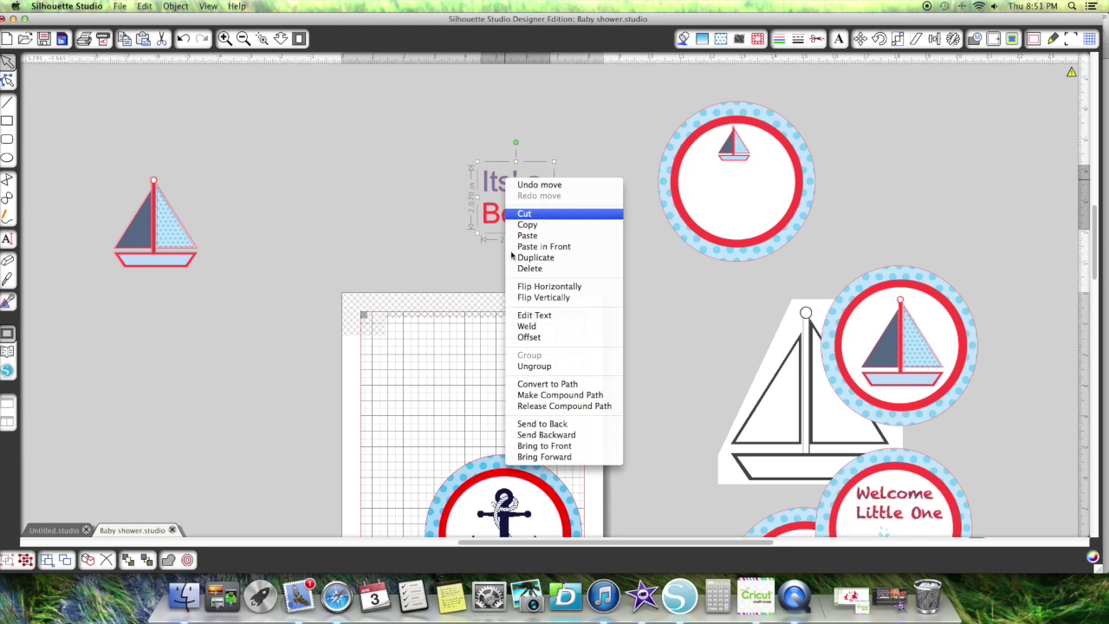
left_click(546, 448)
left_click_drag(500, 188, 725, 177)
left_click(642, 108)
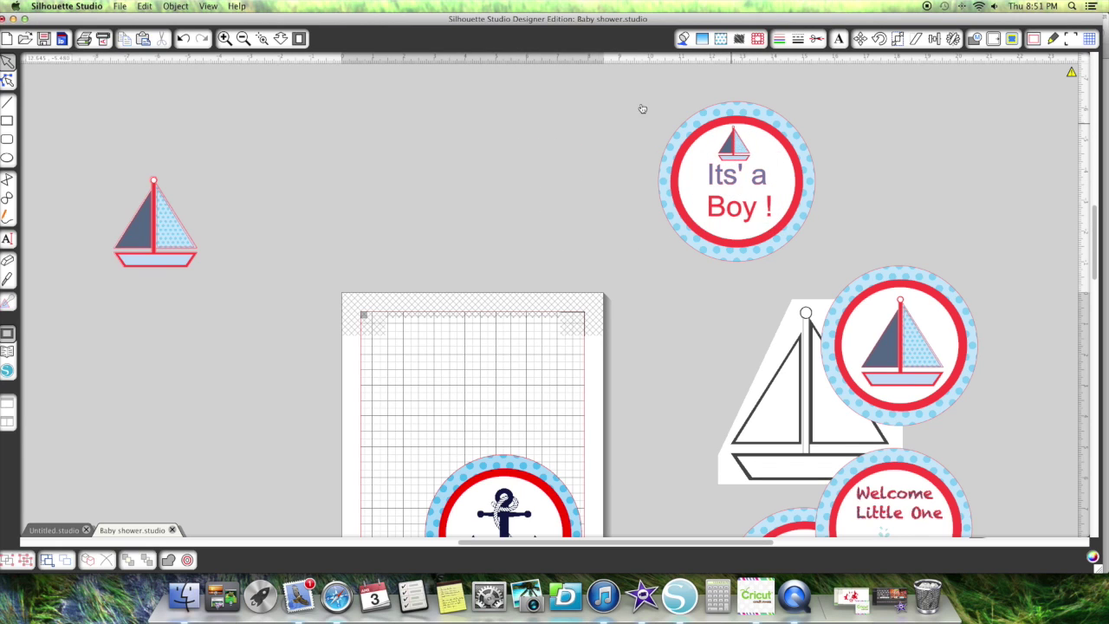
Group the text with its circle, set it to Cut Edge, and move it beside the sailboat.
left_click_drag(619, 101, 849, 253)
left_click(6, 560)
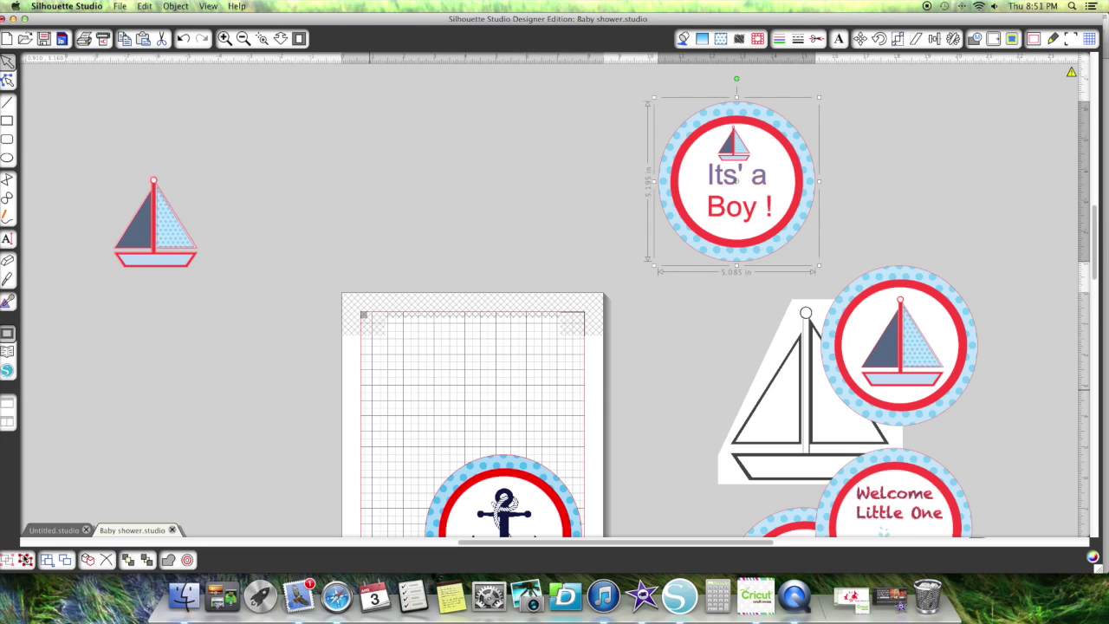
left_click(817, 39)
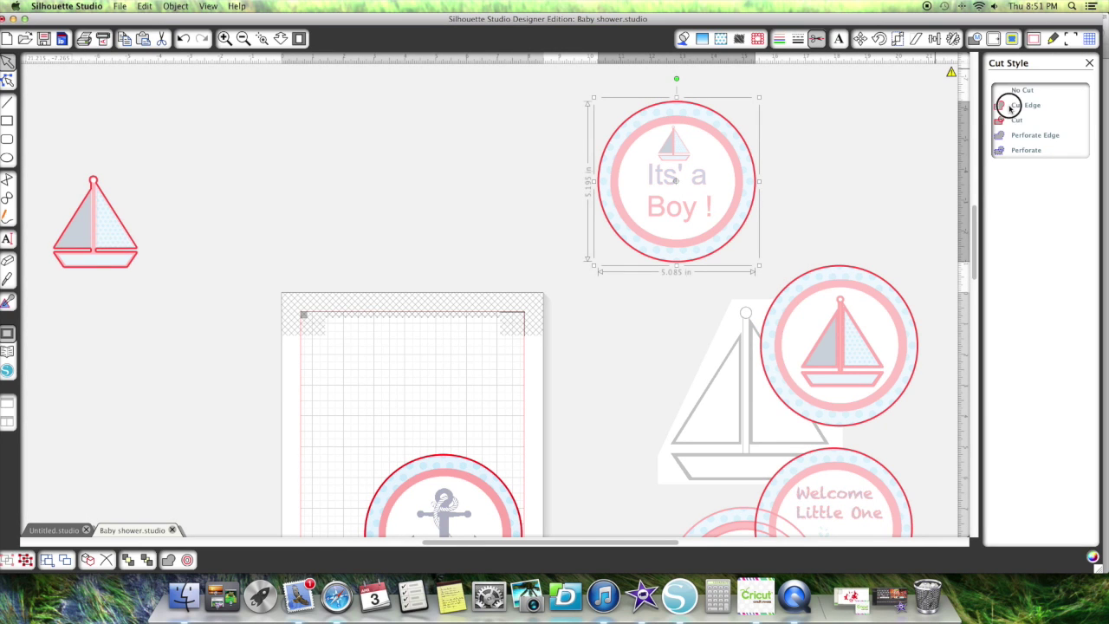
left_click(1010, 106)
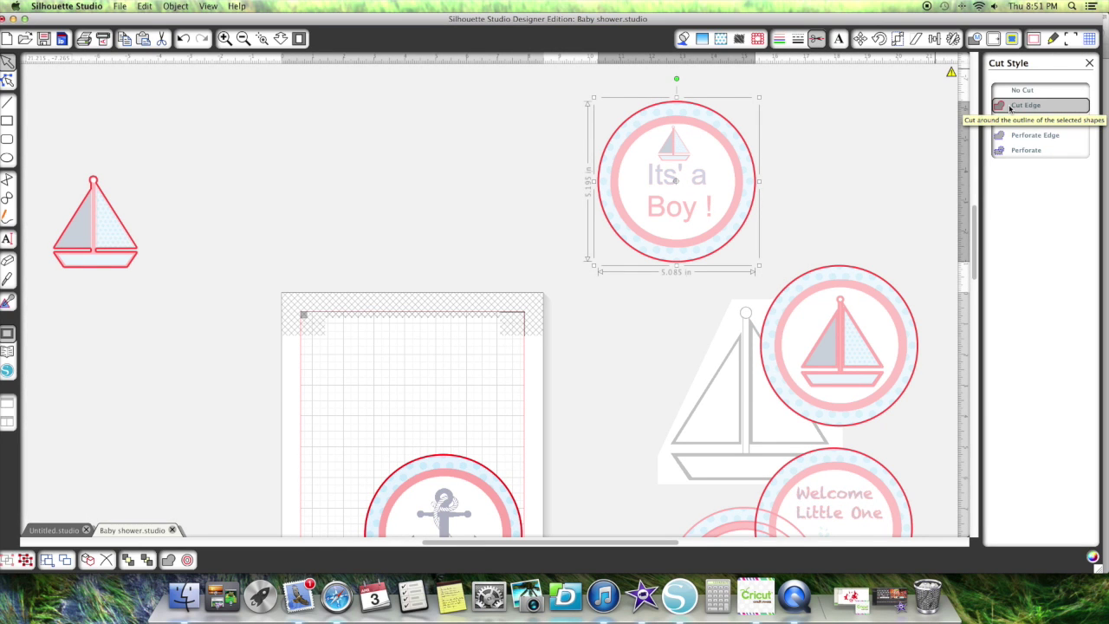
left_click(1089, 64)
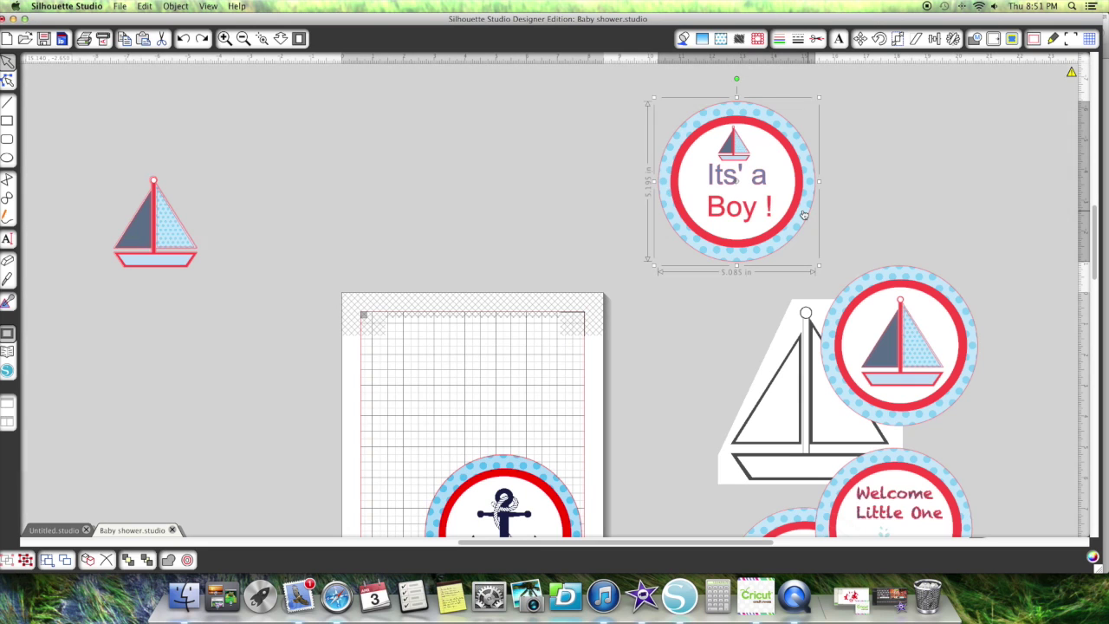
left_click_drag(805, 209, 382, 203)
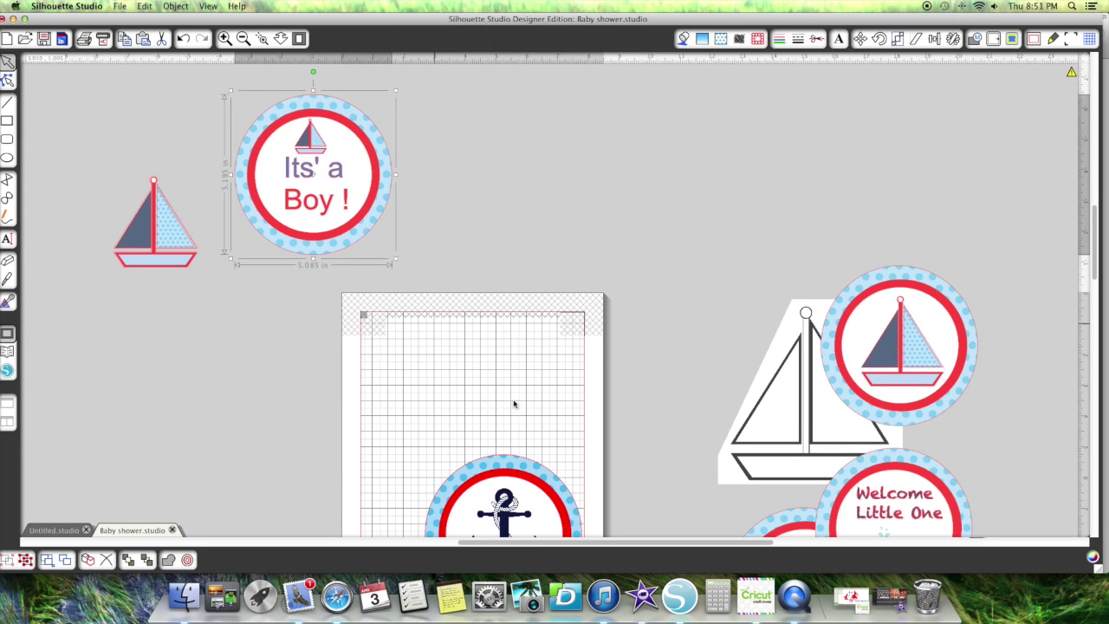
left_click(490, 404)
Move the anchor topper up and pull its background circle and white inner circle apart.
left_click_drag(535, 511, 568, 180)
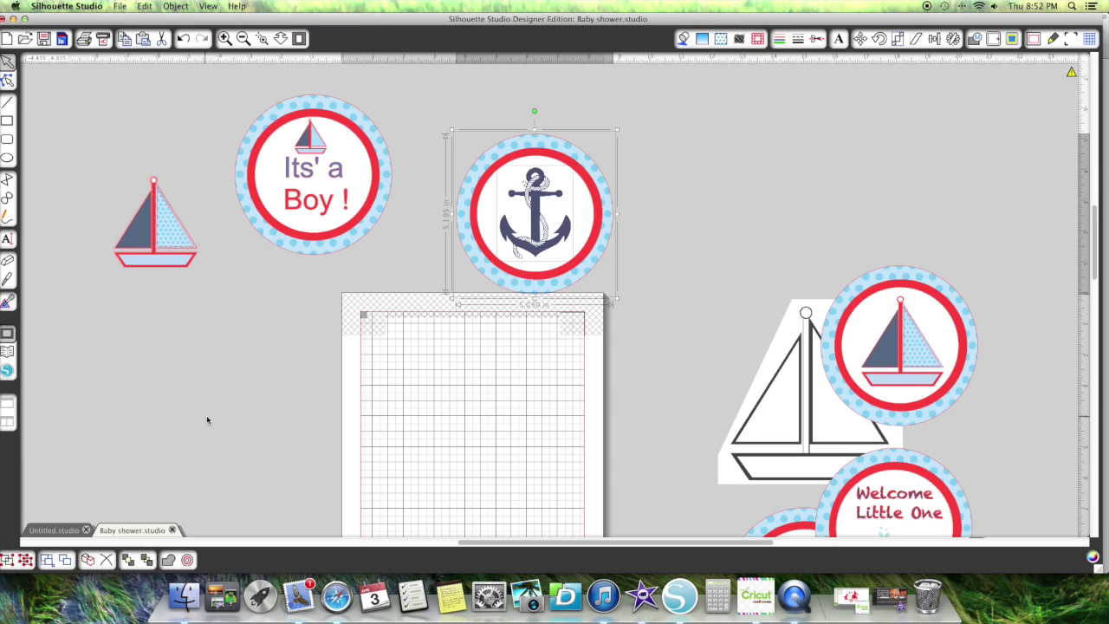
left_click(674, 158)
left_click_drag(587, 233, 719, 206)
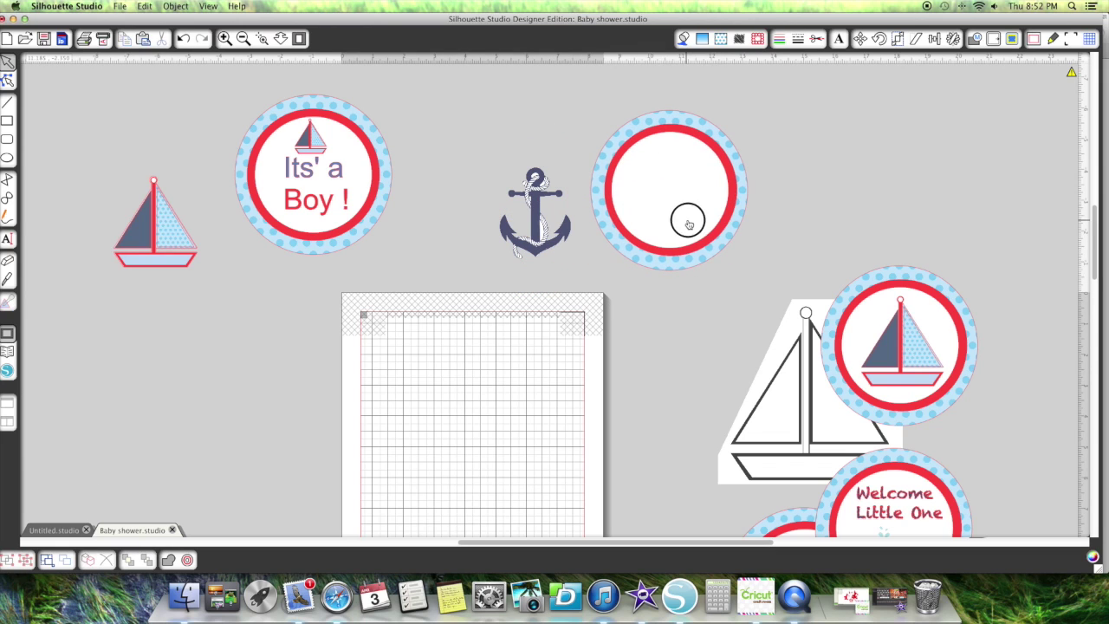
left_click(176, 446)
left_click_drag(654, 222, 825, 208)
left_click(703, 234)
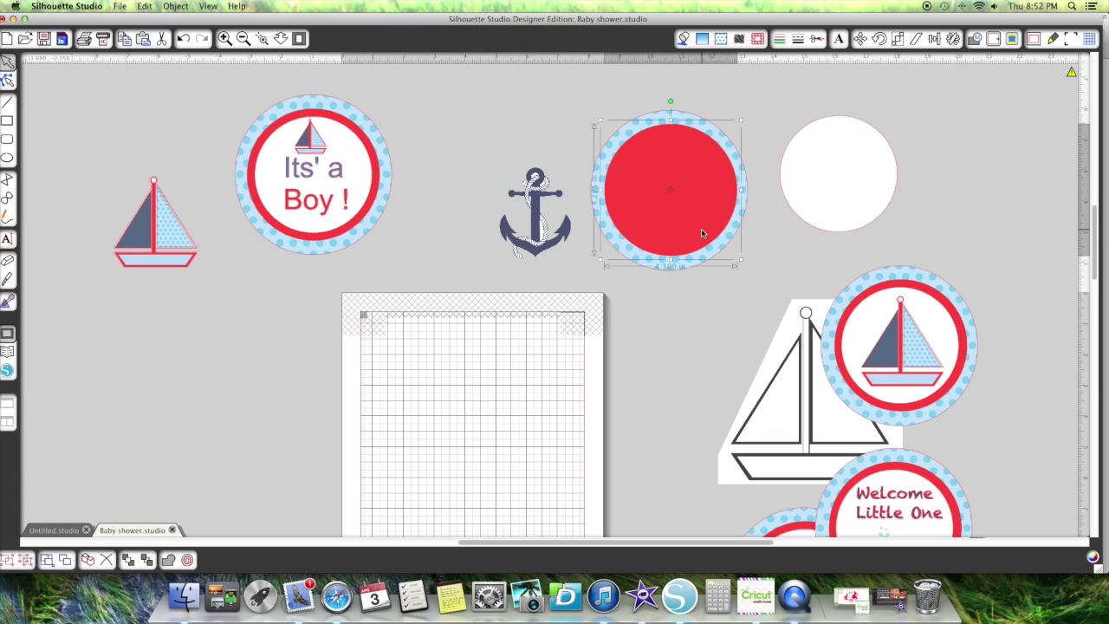
left_click(565, 104)
left_click(667, 121)
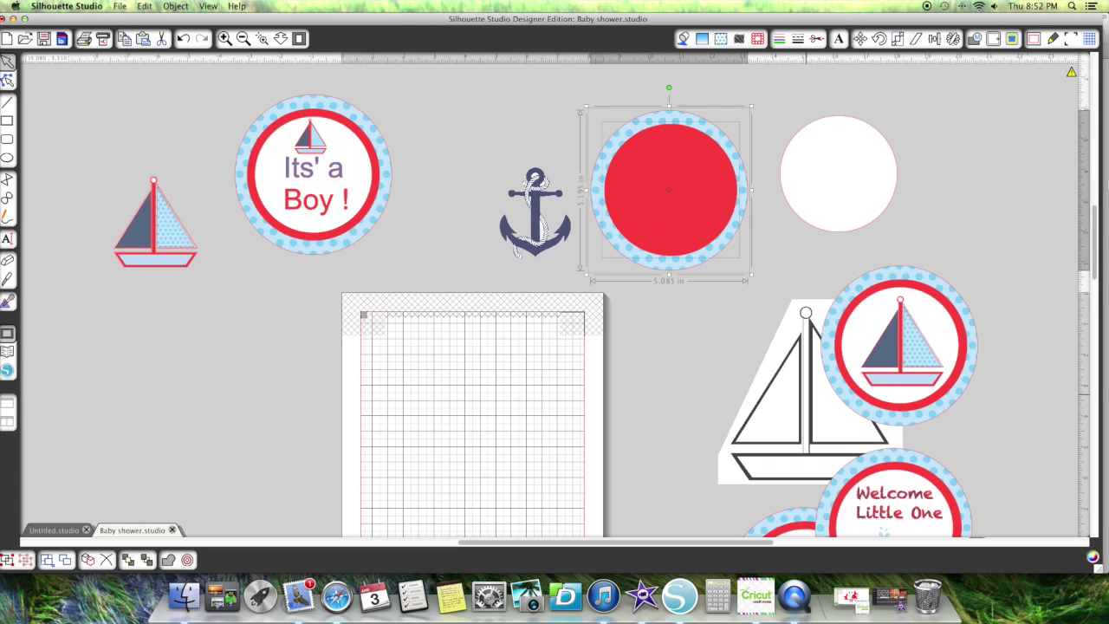
Center the red circle and then the white circle within the blue ring using Align Center.
left_click(933, 39)
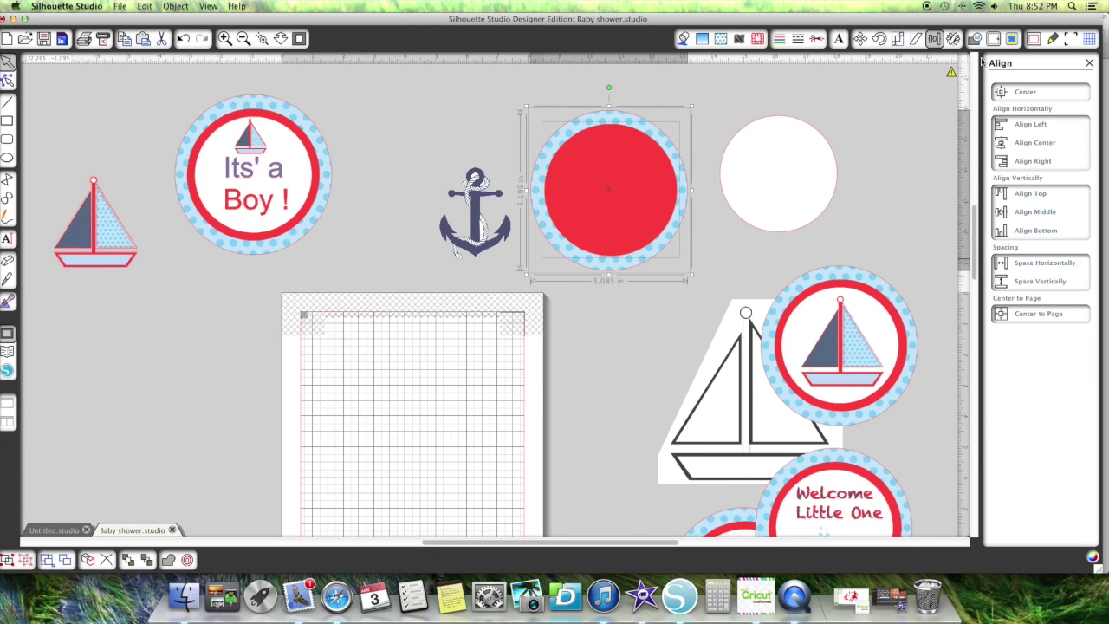
left_click(1016, 93)
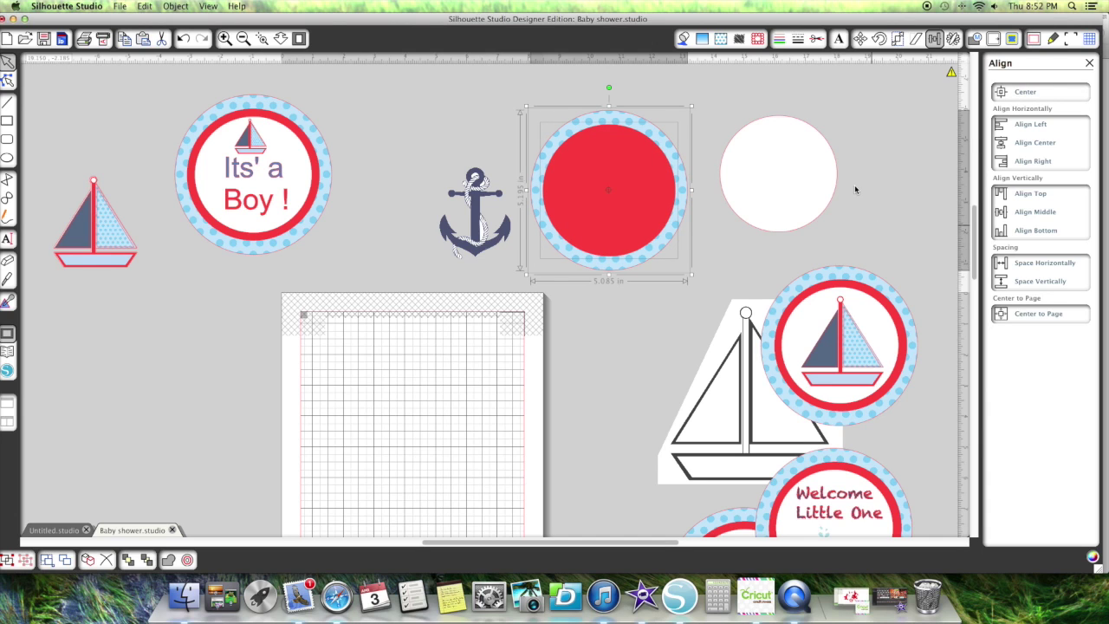
left_click_drag(800, 168, 628, 201)
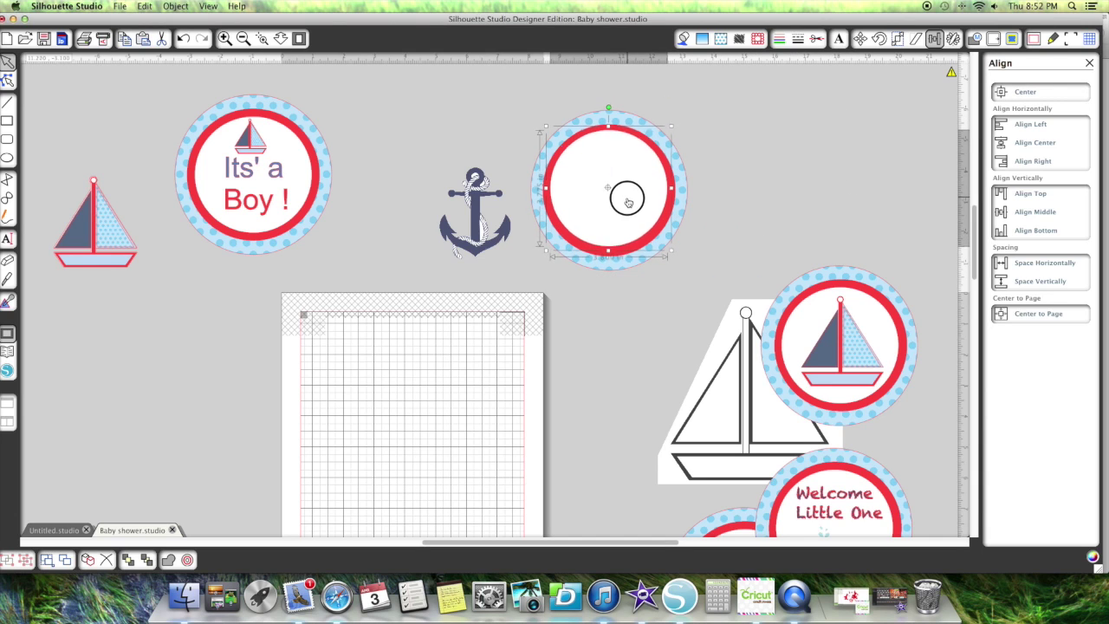
left_click(613, 110, "shift")
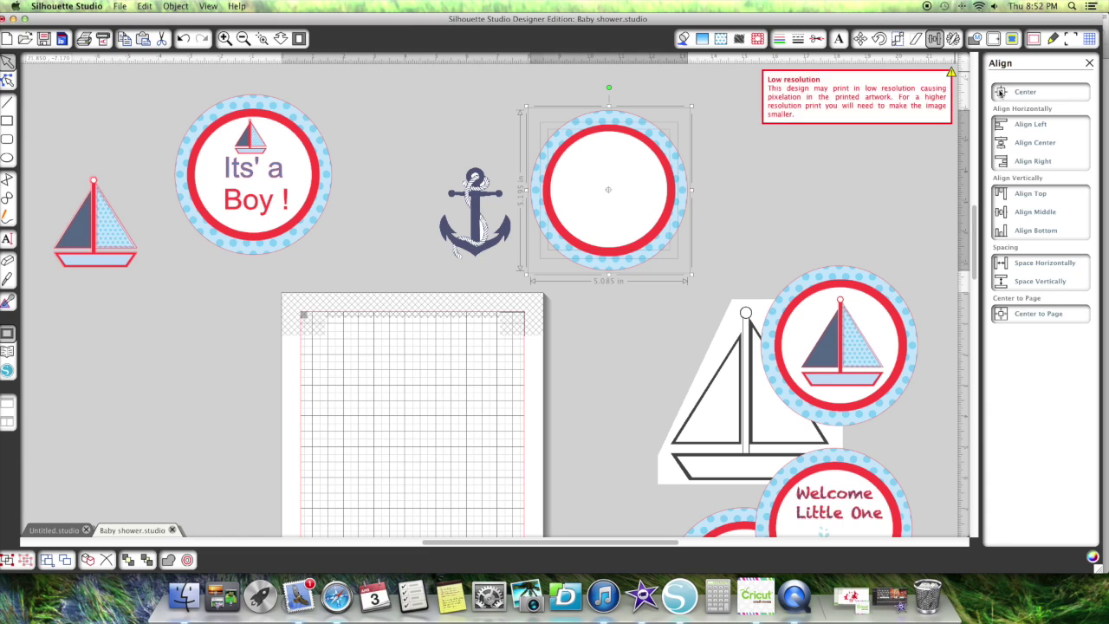
left_click(1001, 93)
left_click(696, 174)
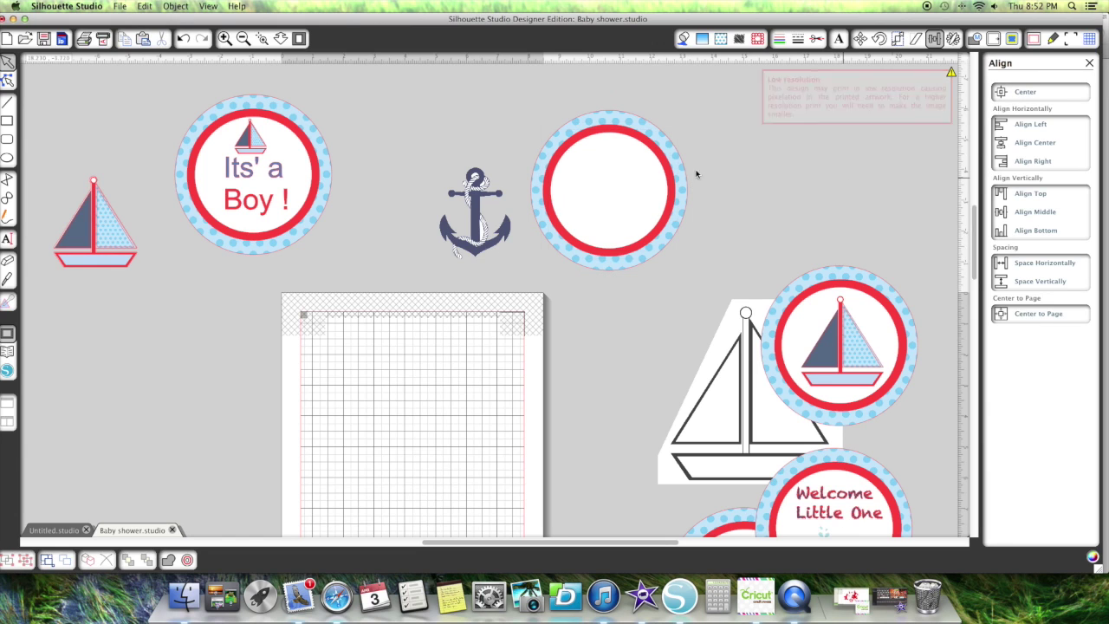
Bring the anchor to the front and center it inside the circle.
left_click_drag(481, 229, 821, 185)
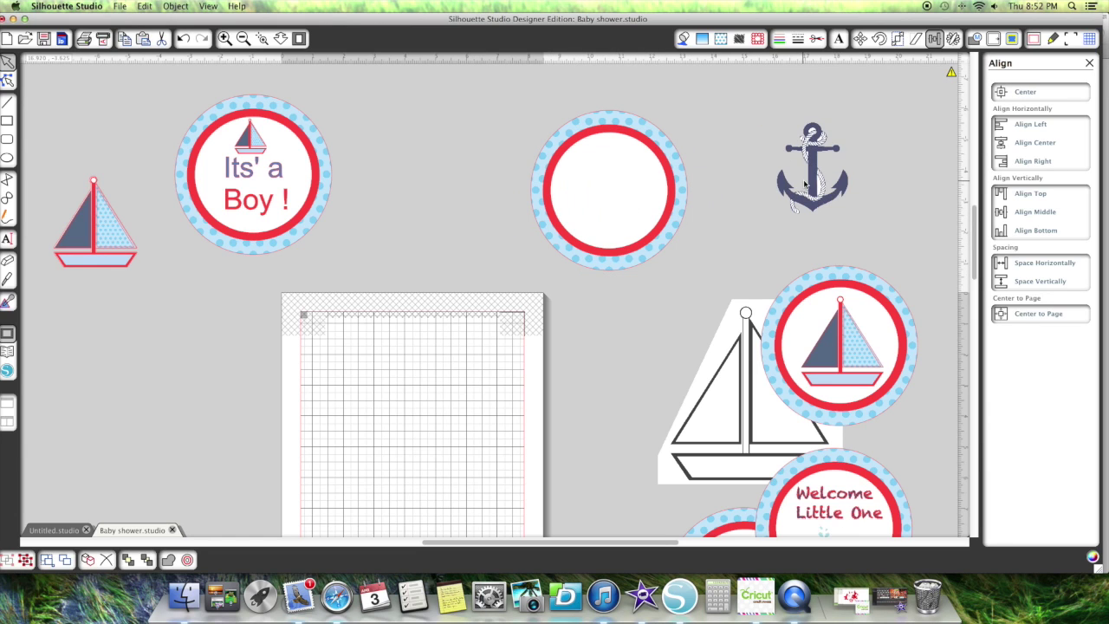
right_click(821, 184)
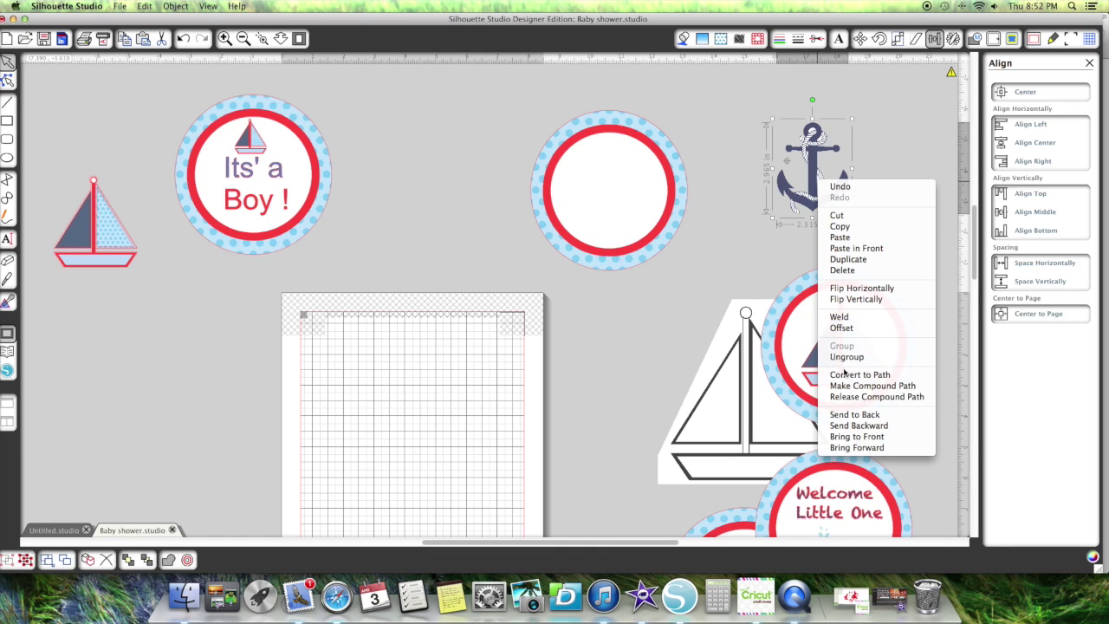
left_click(857, 436)
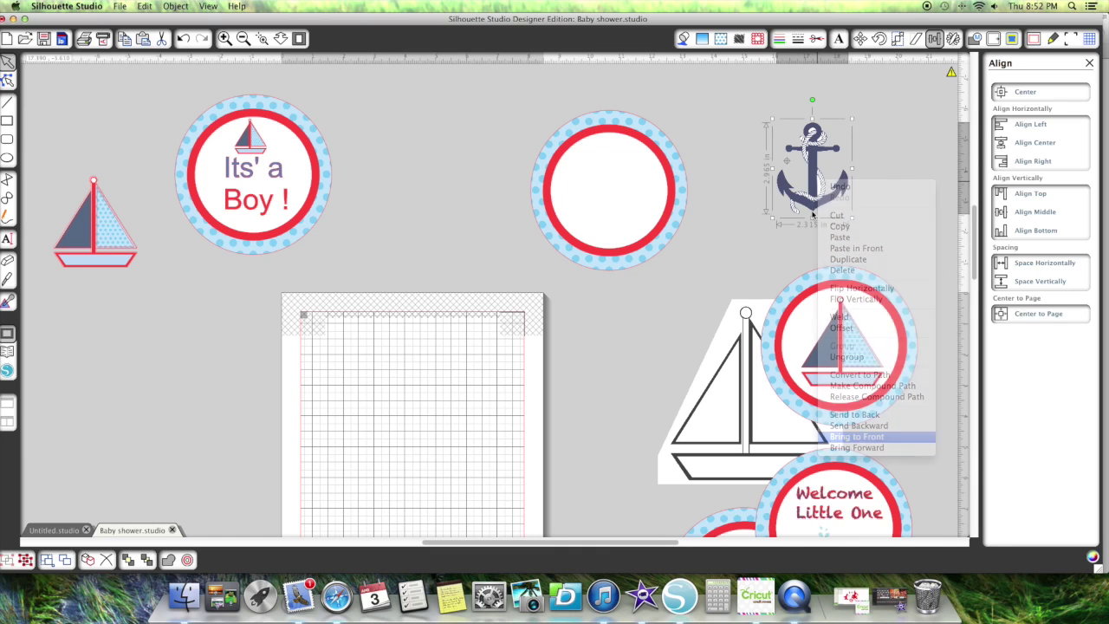
left_click_drag(805, 194, 604, 217)
left_click(710, 166)
Group the anchor with its circle, set Cut Edge, and line up the anchor and sailboat toppers.
left_click_drag(479, 106, 701, 286)
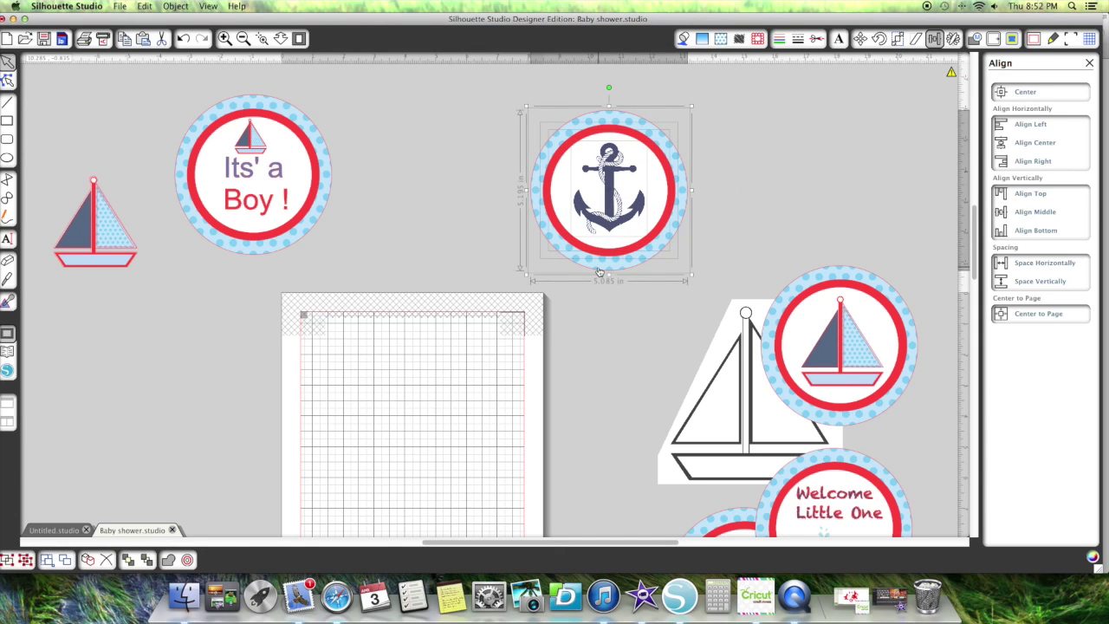
left_click(10, 560)
left_click(816, 40)
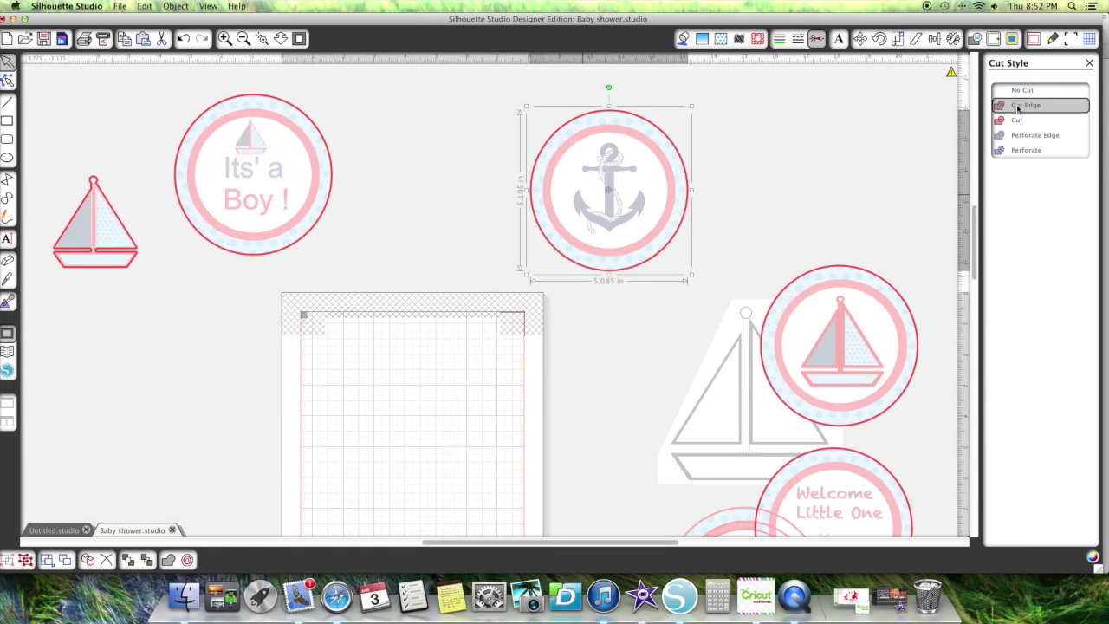
left_click(1018, 106)
left_click(1090, 63)
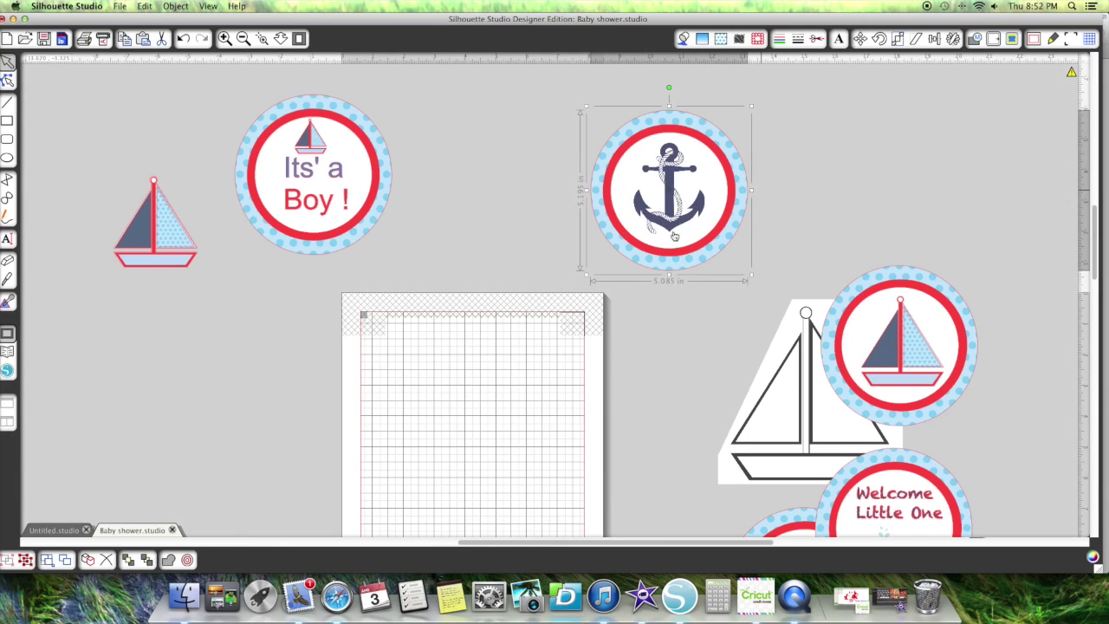
left_click_drag(667, 216, 489, 201)
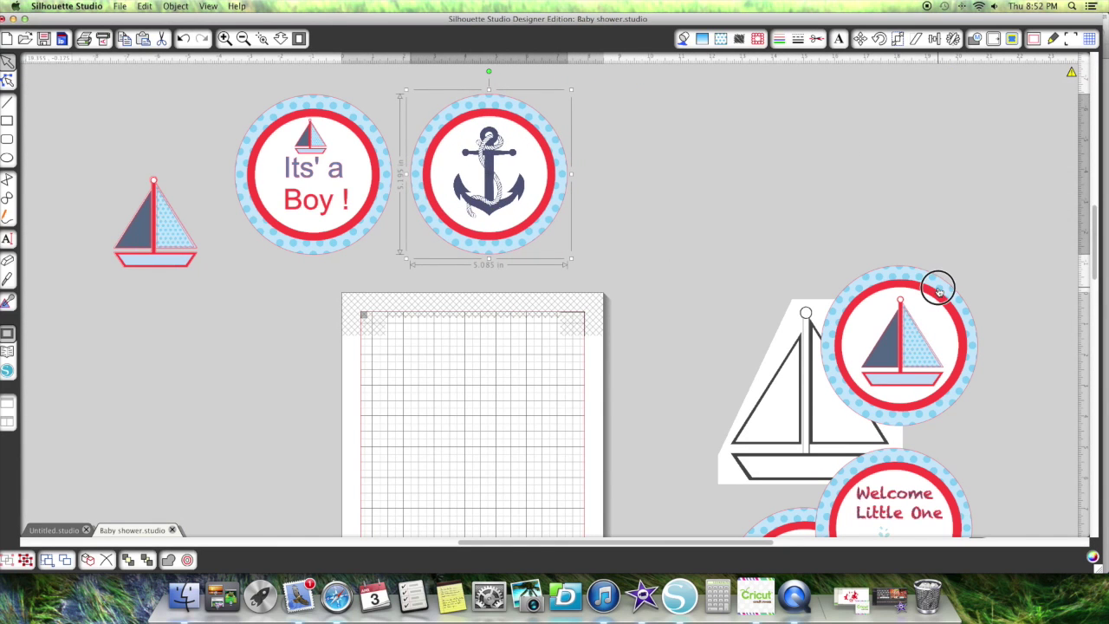
left_click_drag(936, 290, 716, 131)
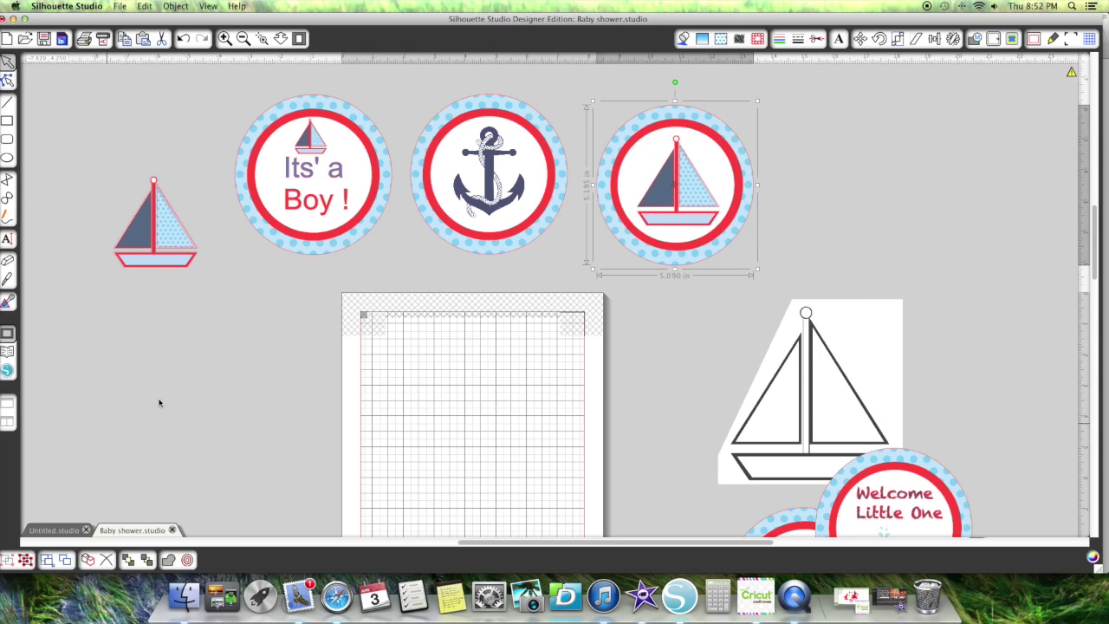
Pull the sailboat and the white inner circle out of the third badge.
left_click(521, 309)
left_click_drag(702, 192, 855, 173)
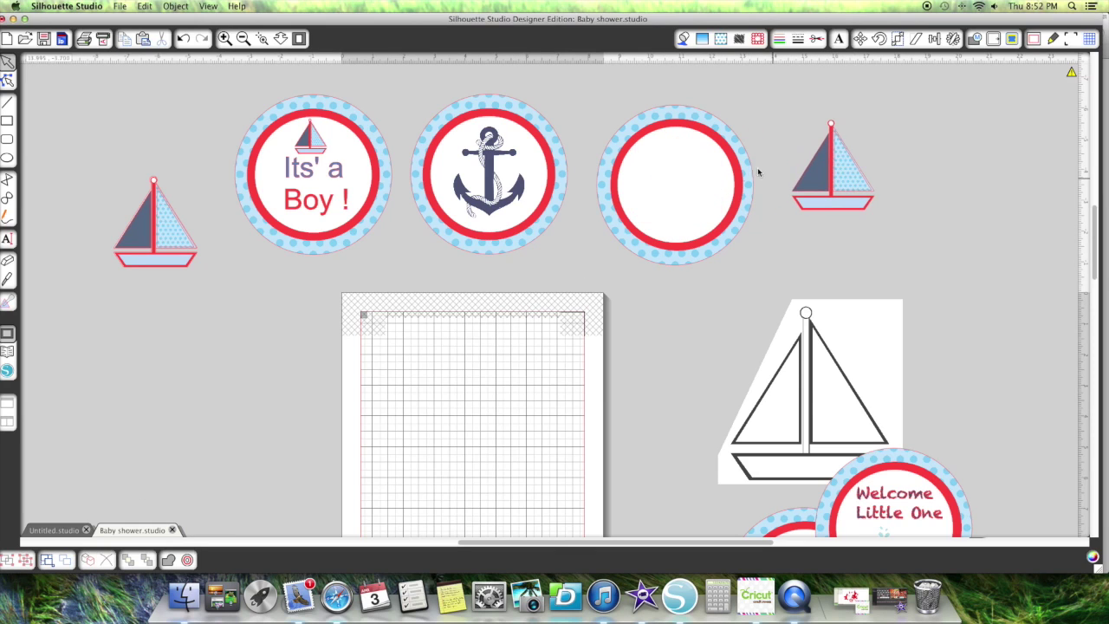
mouse_move(716, 187)
left_mouse_down()
mouse_move(963, 169)
mouse_move(709, 187)
left_mouse_up()
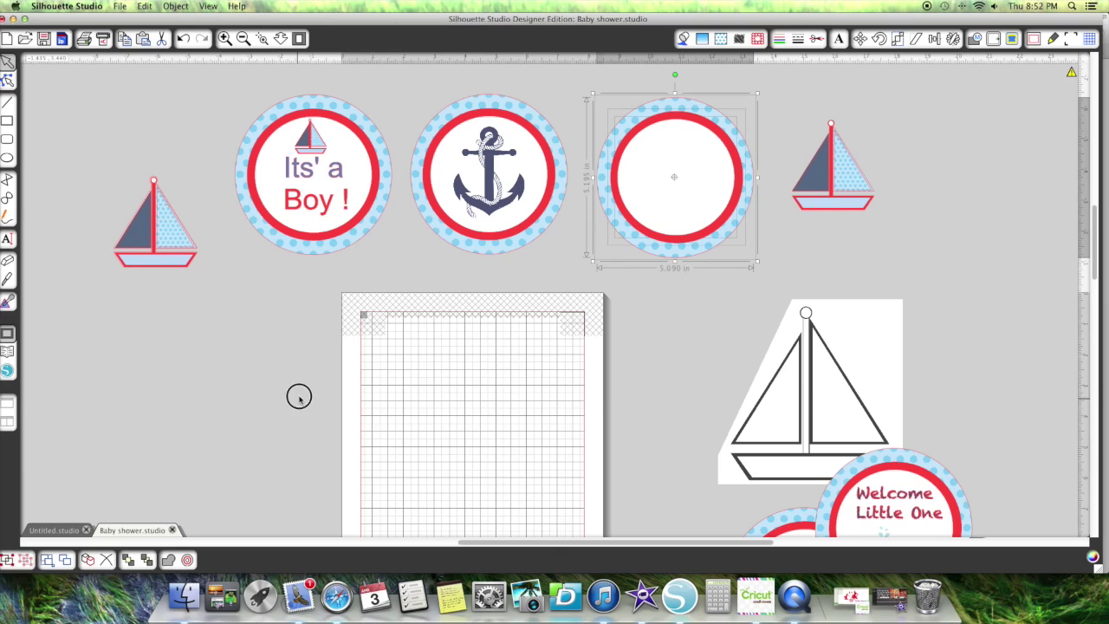
left_click(371, 336)
left_click_drag(675, 176, 916, 164)
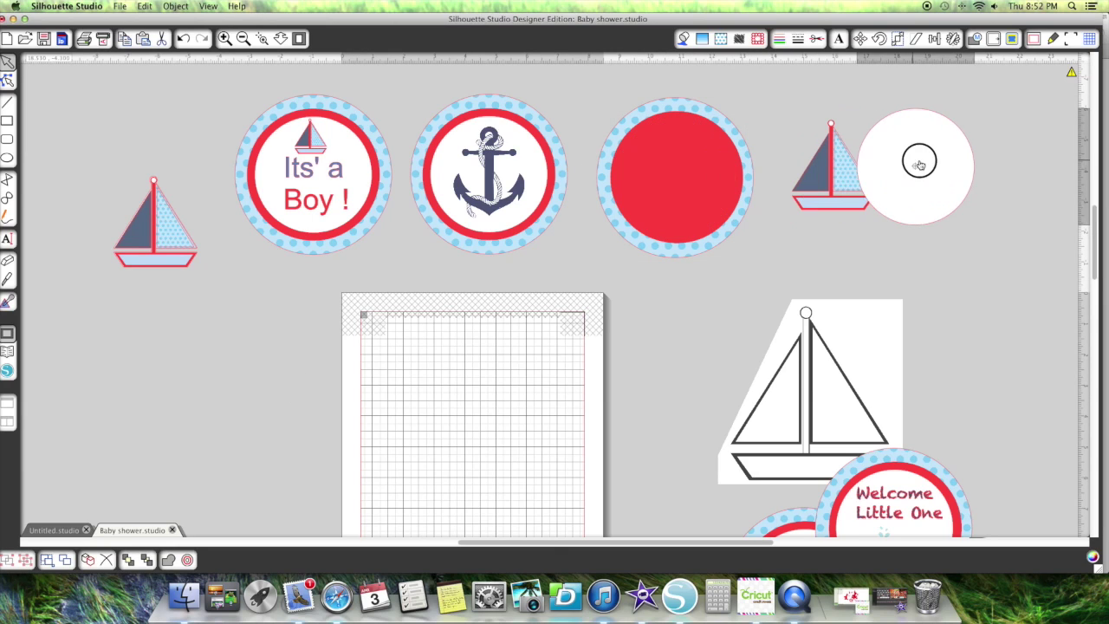
Center the red circle in its ring, then the white circle, with Align Center.
left_click(719, 206)
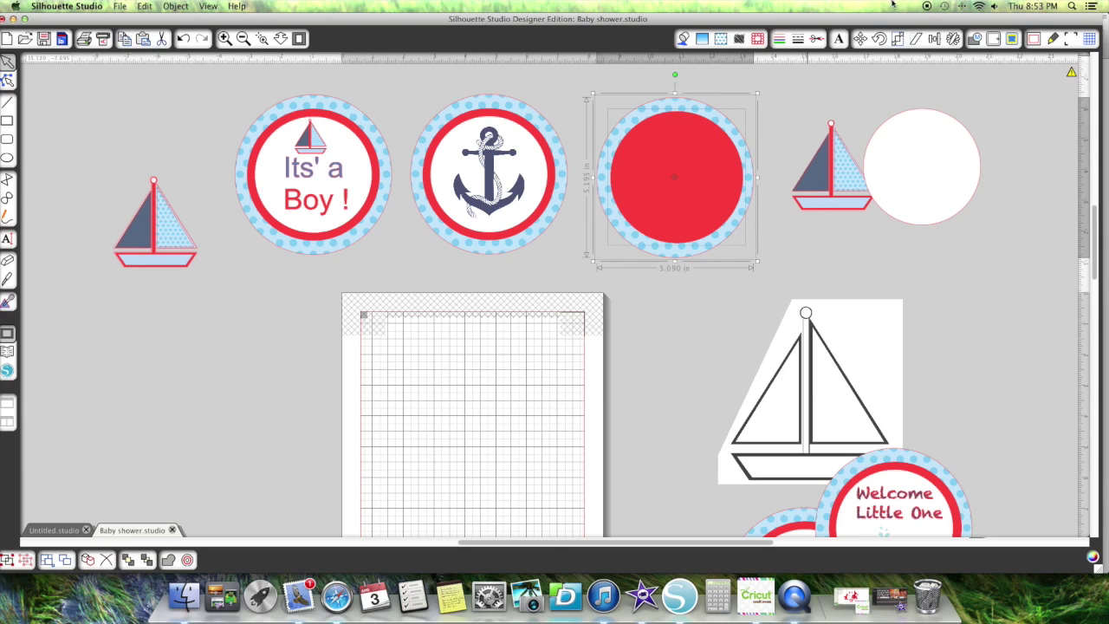
left_click(935, 39)
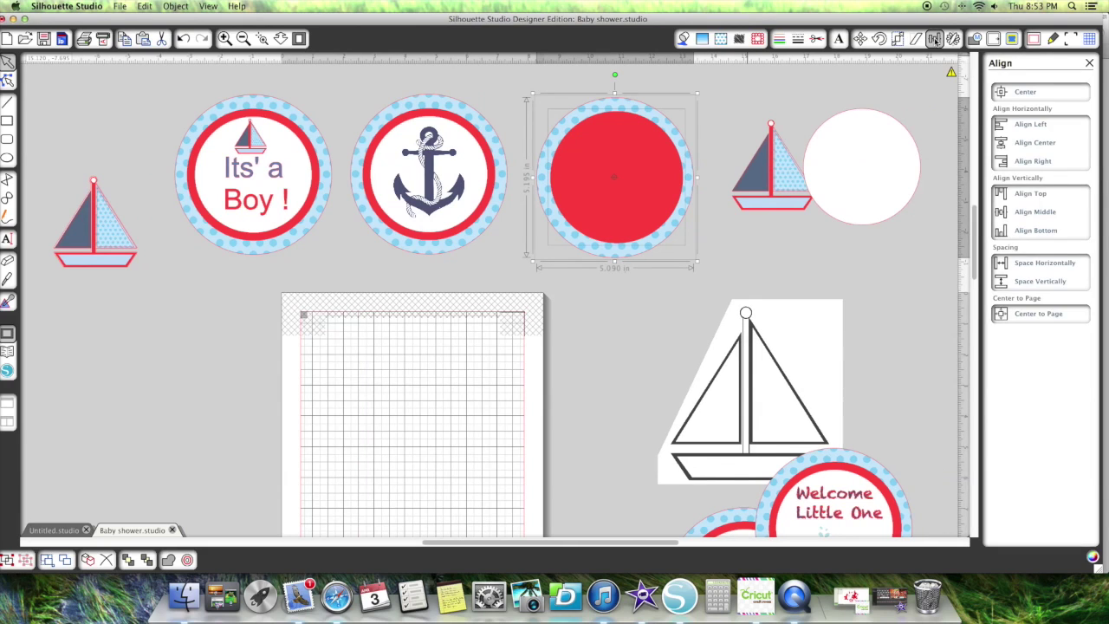
left_click(1004, 94)
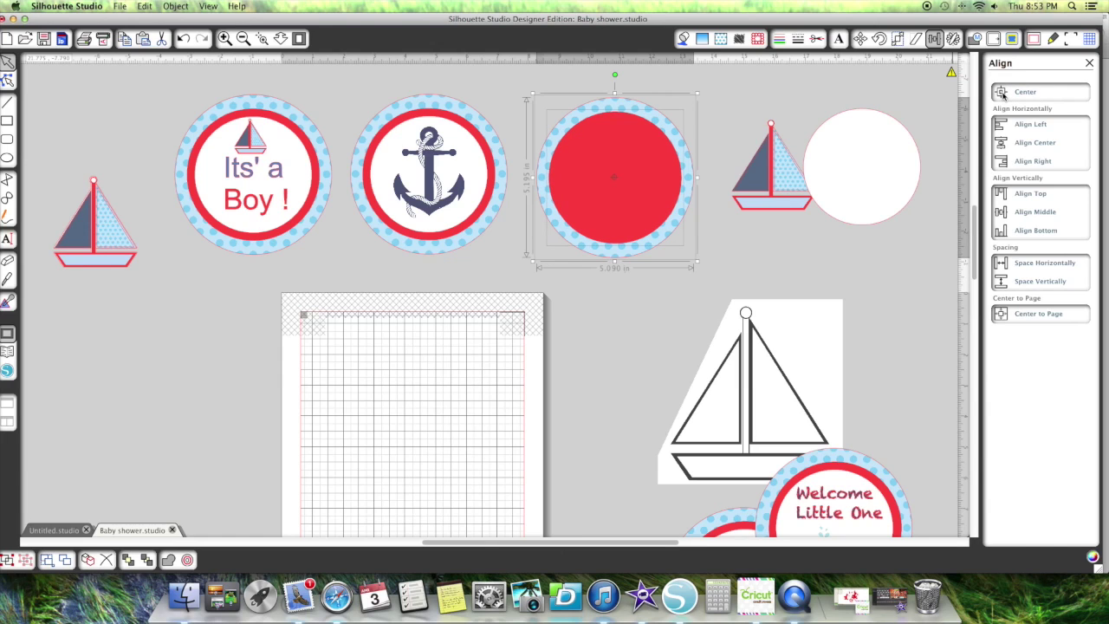
left_click_drag(861, 168, 611, 179)
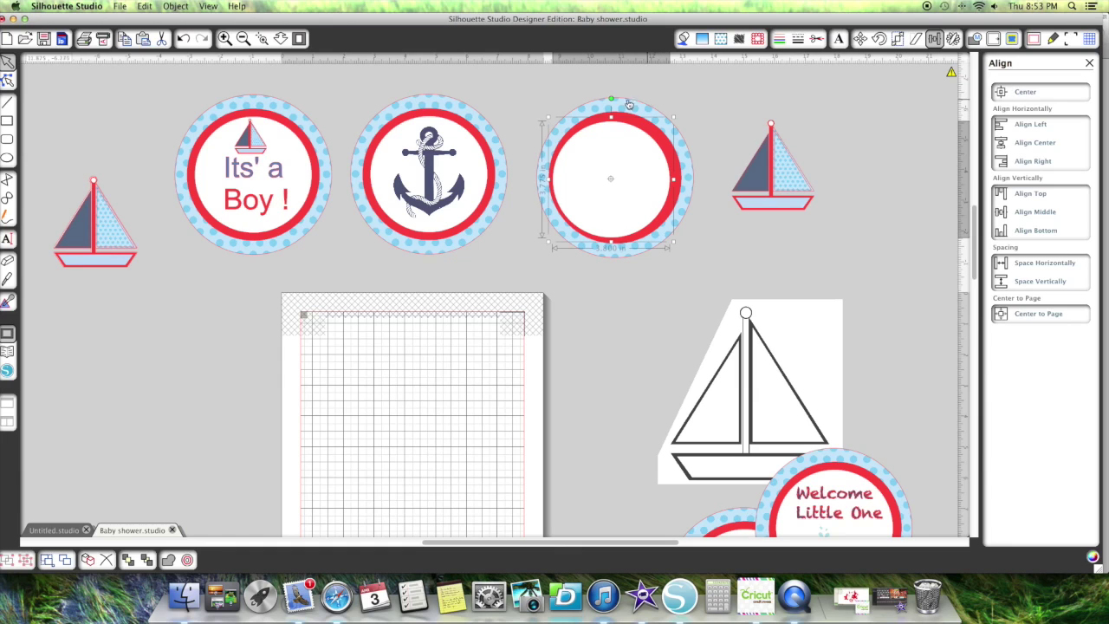
left_click(694, 129)
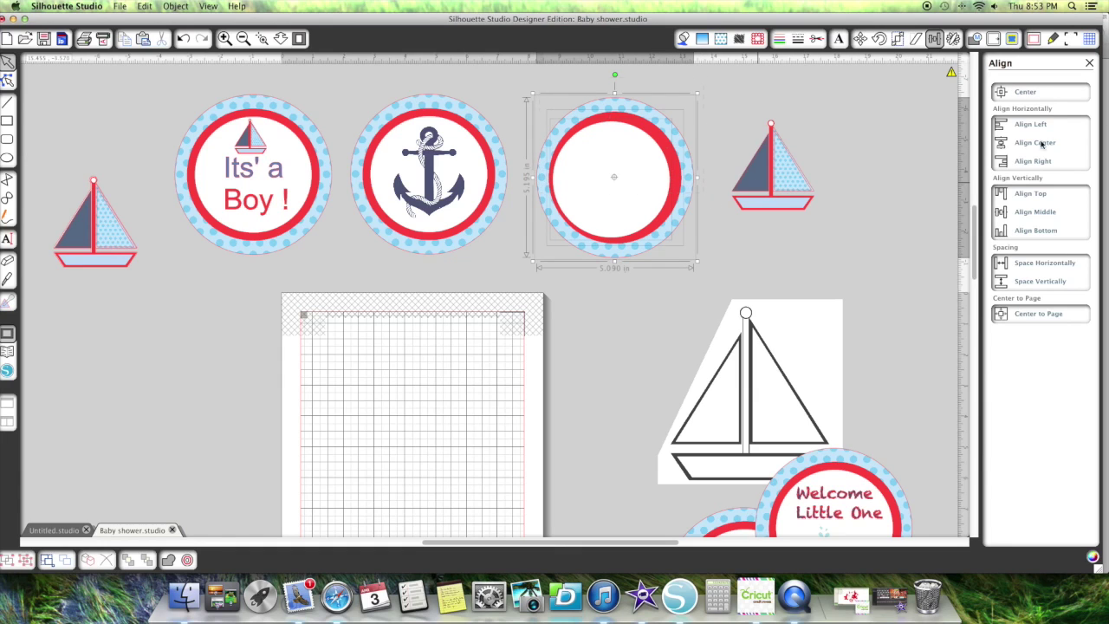
left_click(1004, 93)
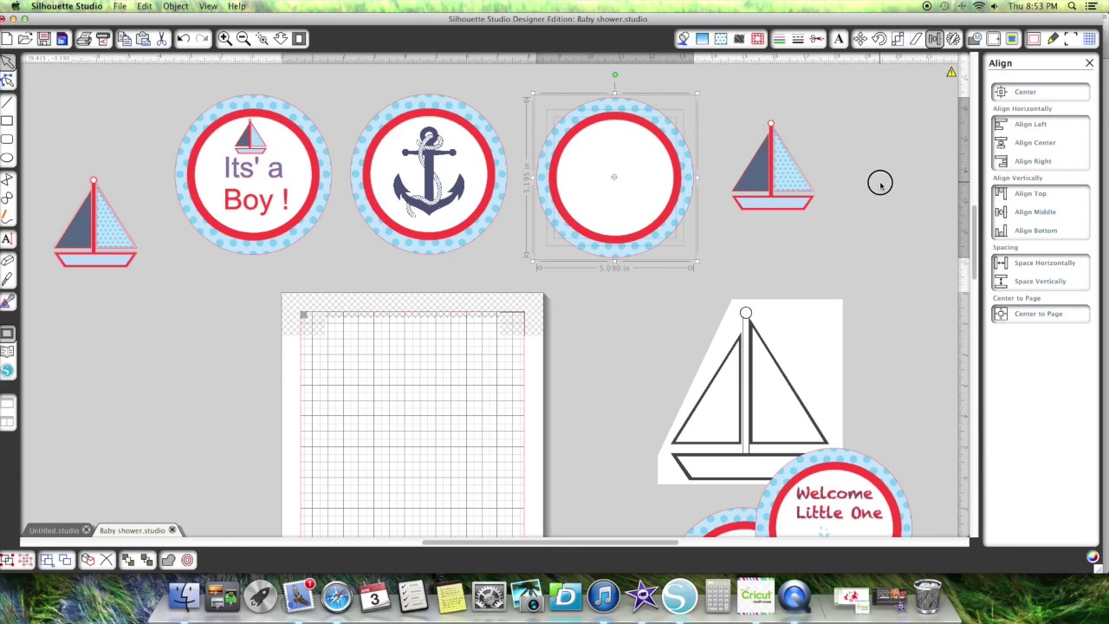
Bring the right sailboat to the front and center it inside the third badge.
left_click_drag(804, 204, 756, 185)
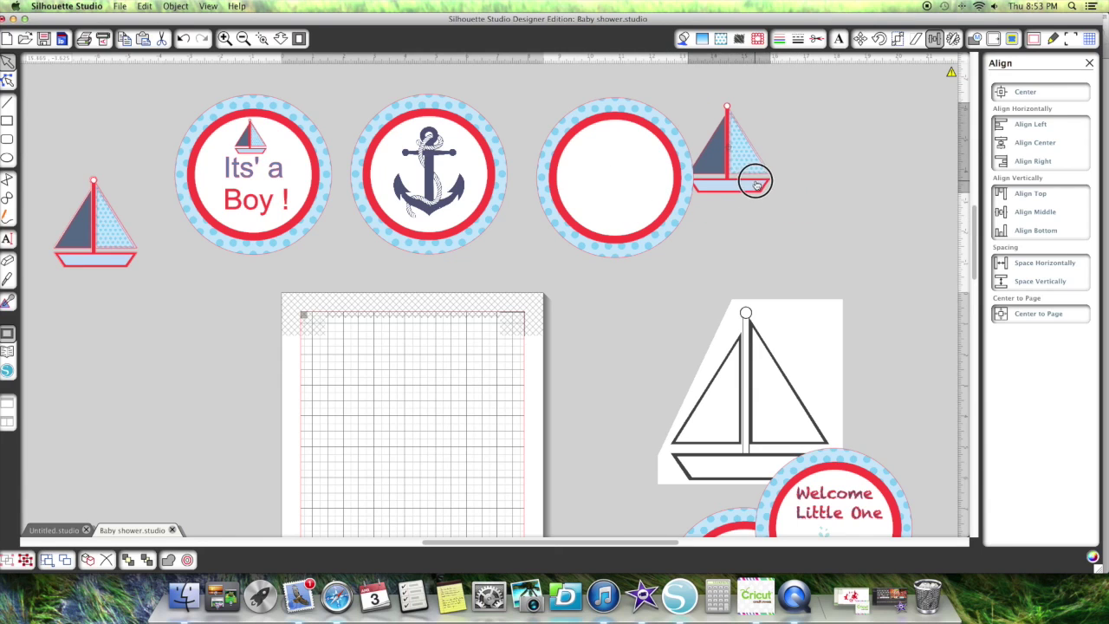
right_click(756, 182)
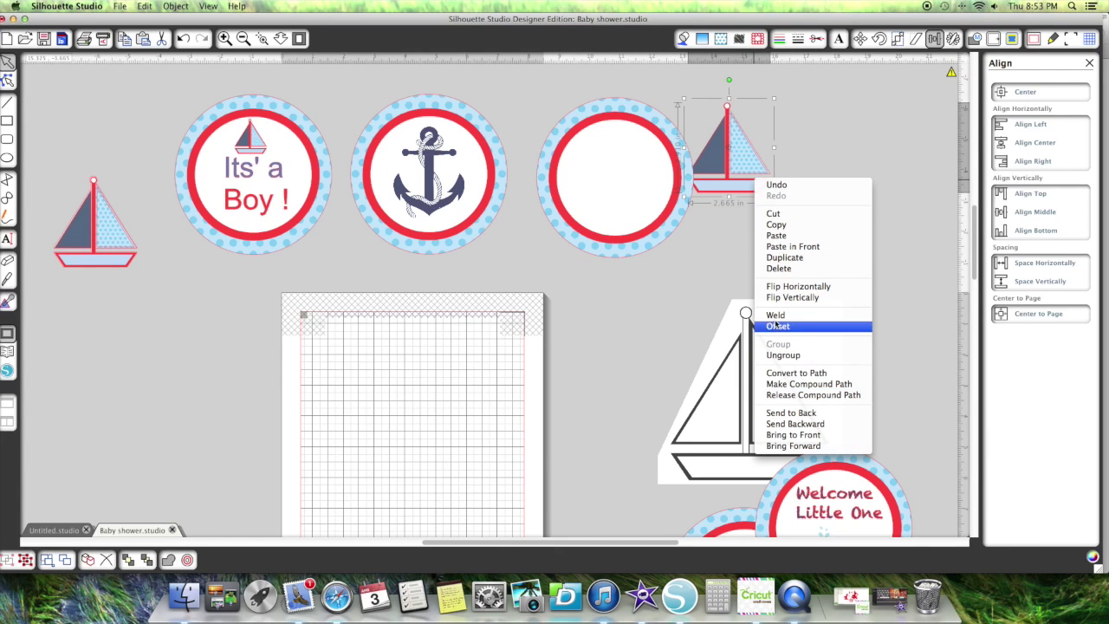
left_click(790, 434)
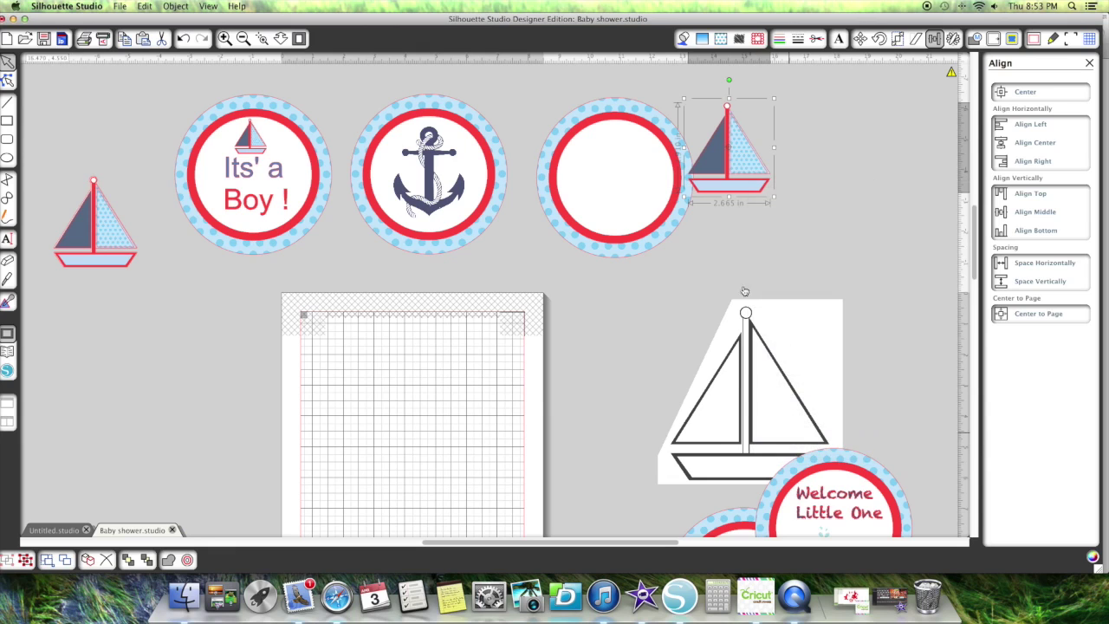
left_click_drag(743, 173, 617, 208)
left_click(752, 223)
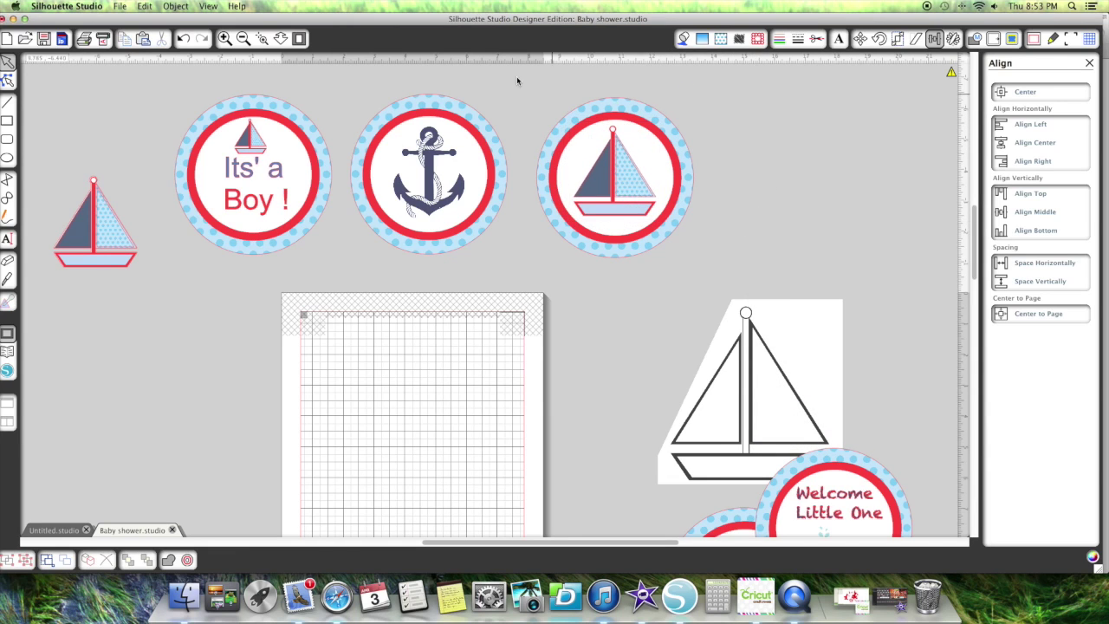
Group the sailboat with its badge and set the group to Cut Edge.
left_click_drag(517, 80, 693, 179)
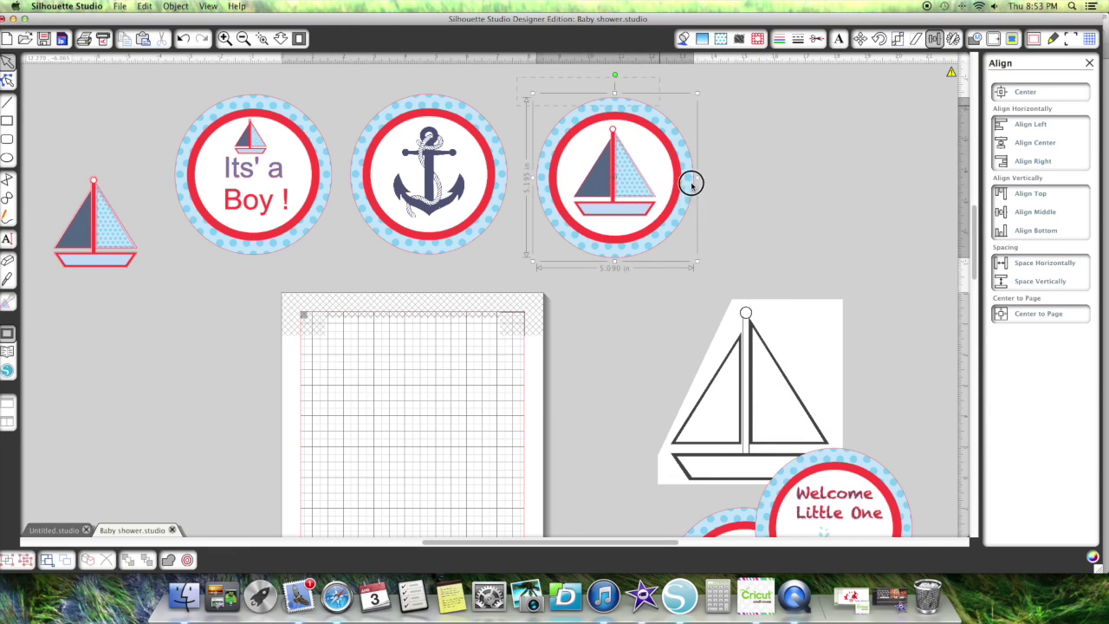
left_click(6, 563)
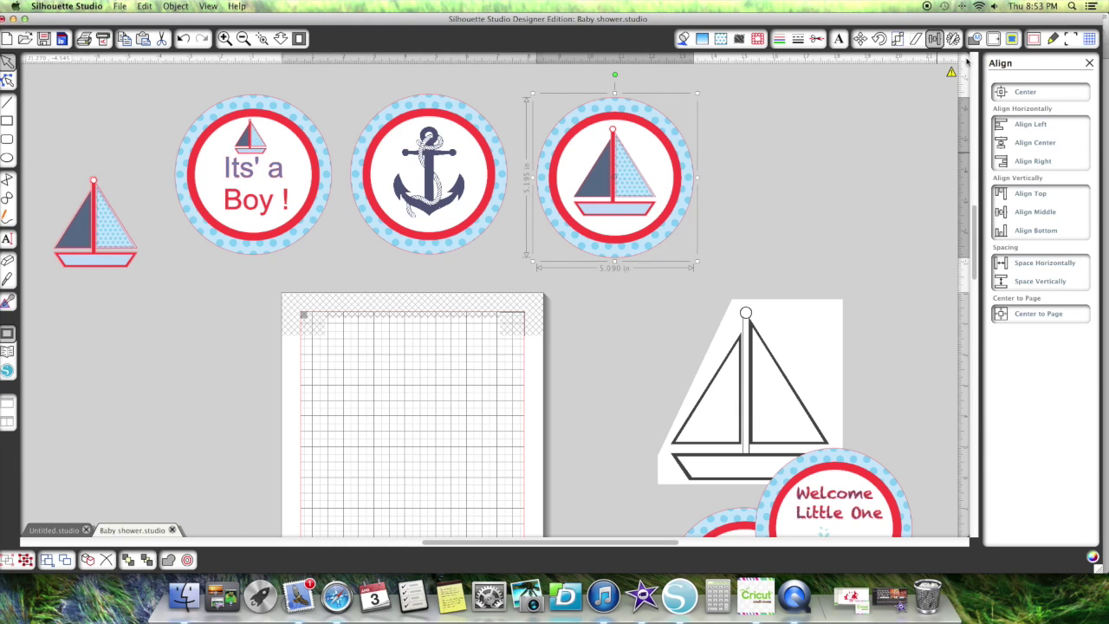
left_click(815, 40)
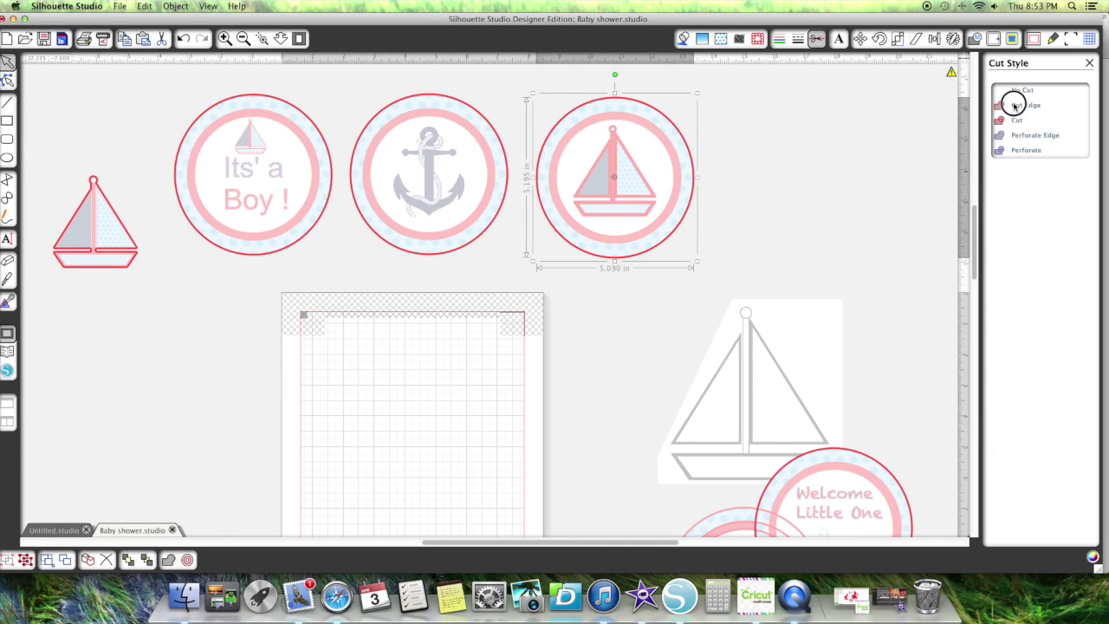
left_click(1014, 105)
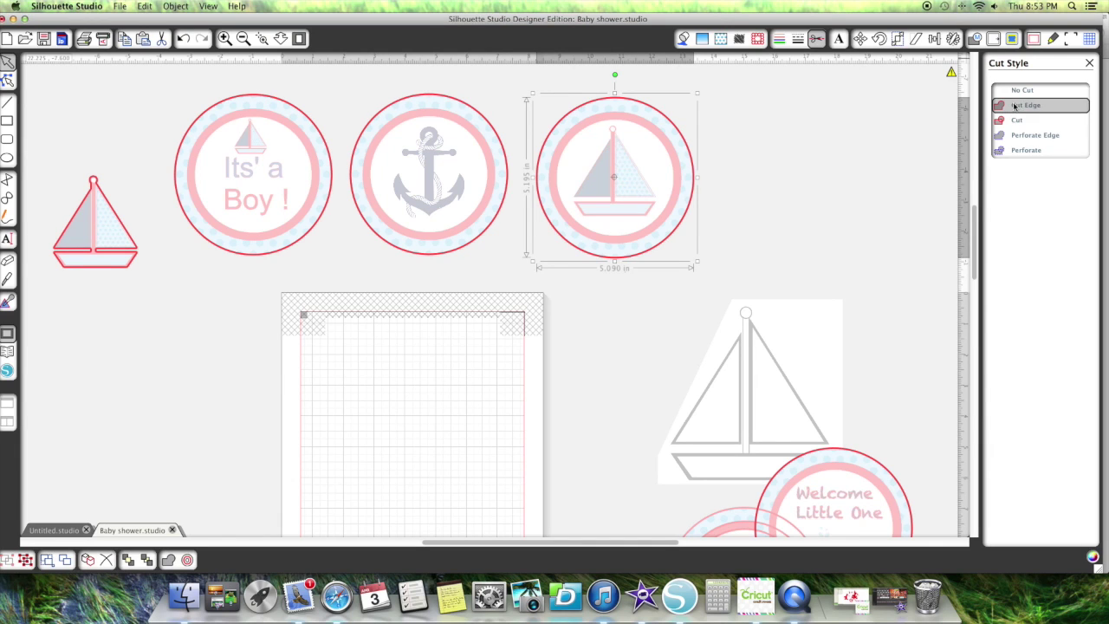
left_click(1090, 64)
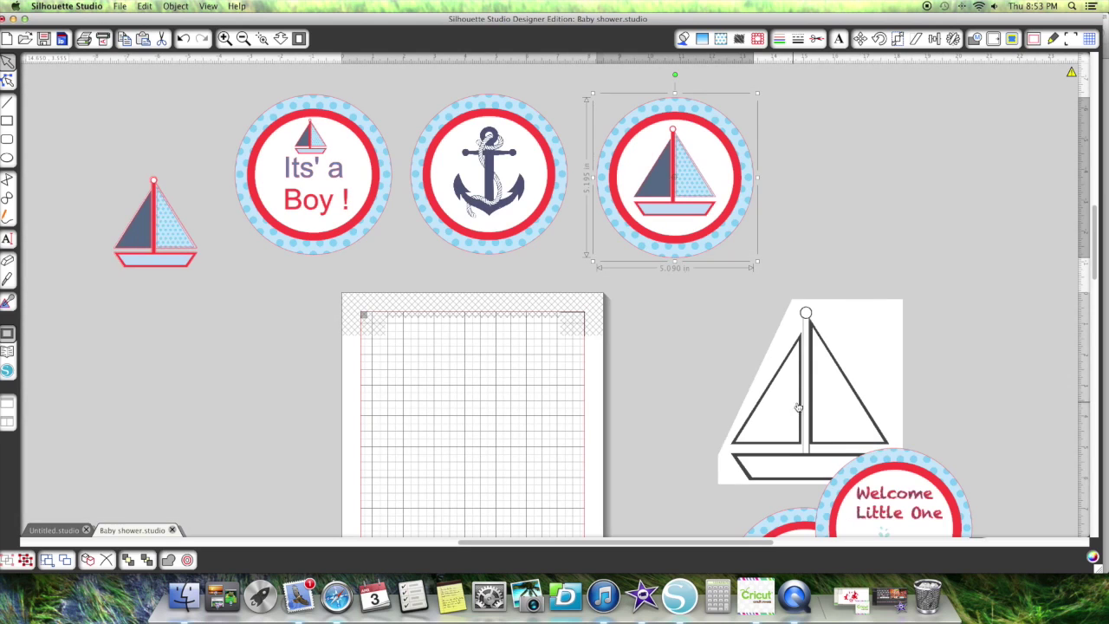
Cut the large outline sailboat out of the design.
left_click_drag(798, 407, 819, 254)
right_click(824, 285)
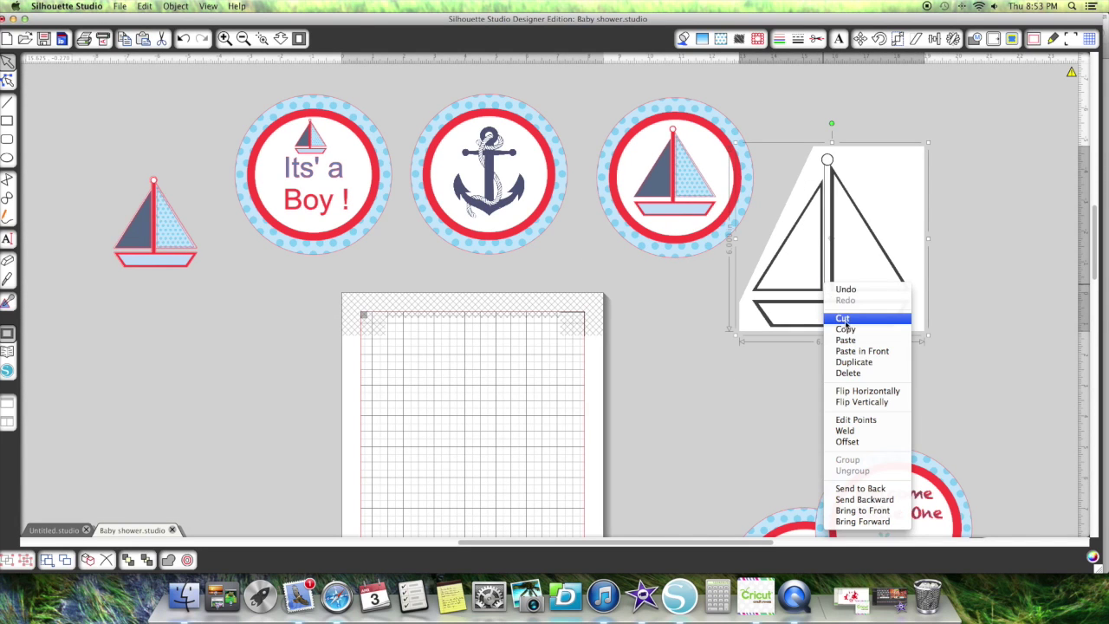
left_click(845, 319)
Move the Welcome Little One badge just below the top row and ungroup it.
left_click_drag(908, 490, 856, 135)
left_click(953, 202)
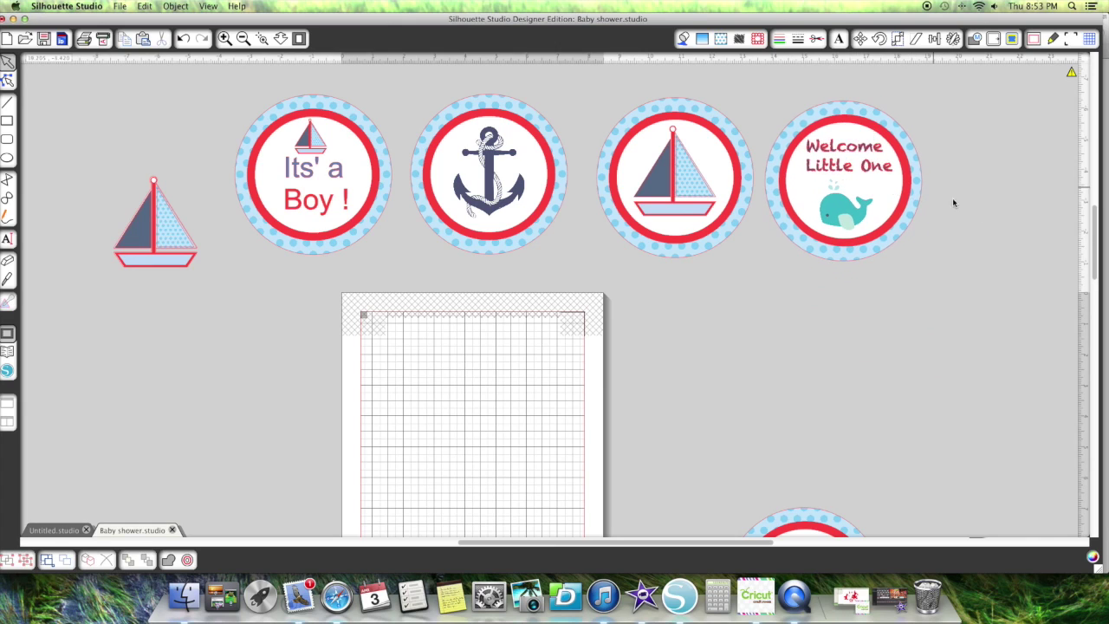
left_click(841, 199)
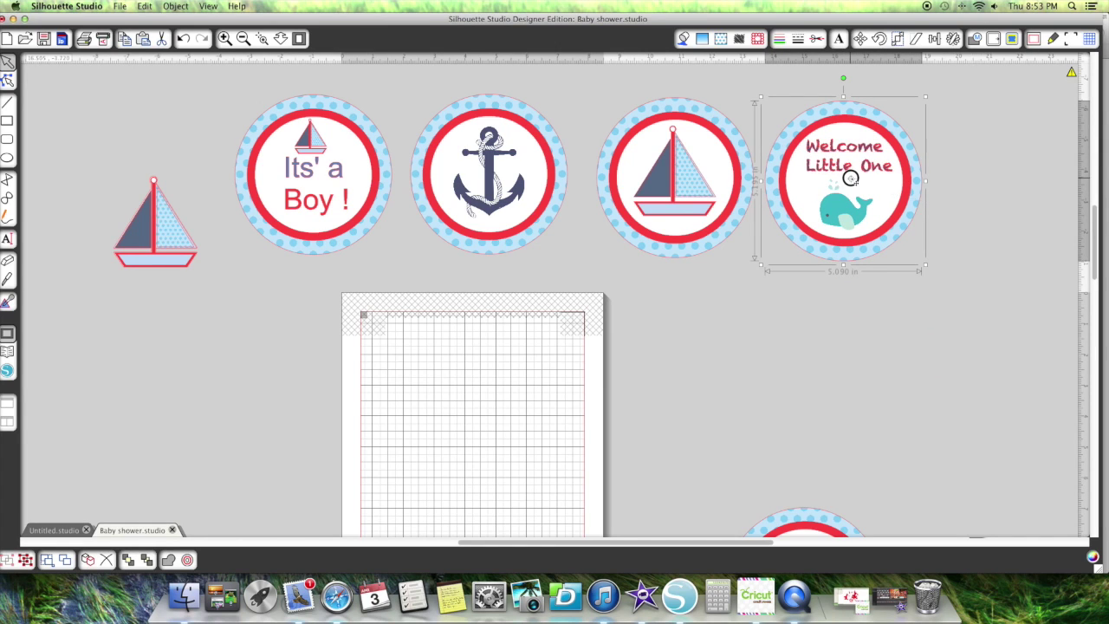
left_click_drag(832, 104, 833, 213)
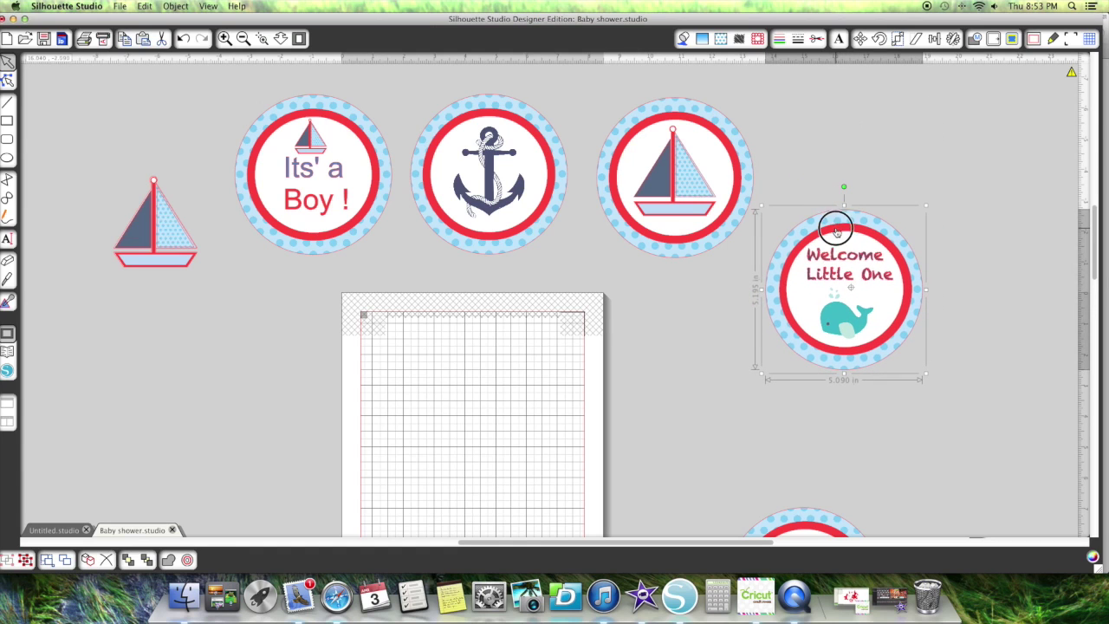
left_click(26, 562)
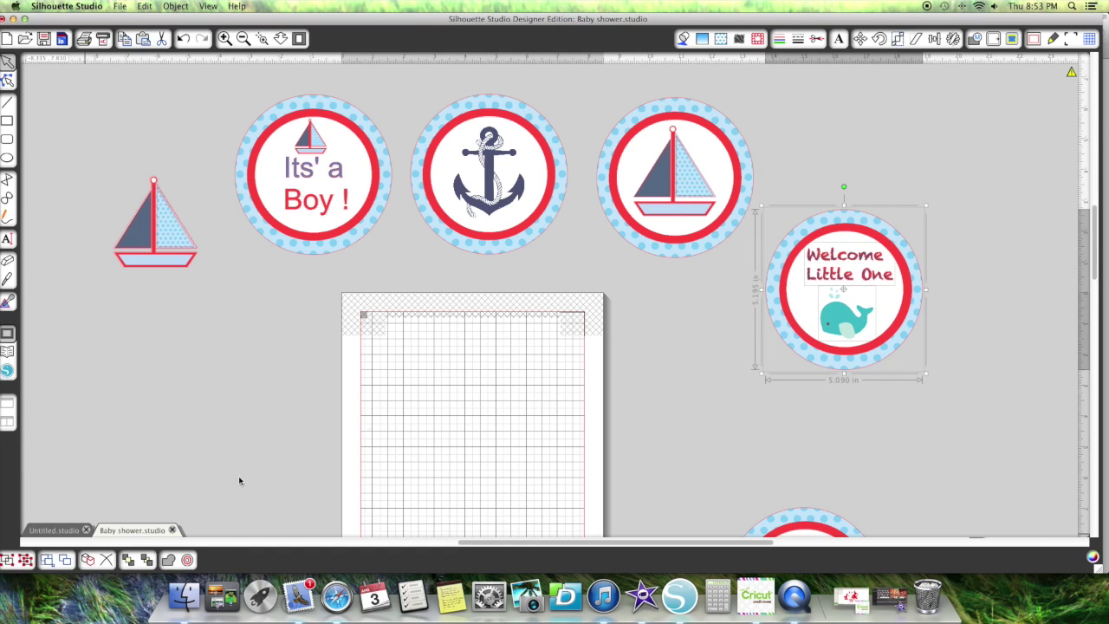
Separate the badge's circle background from the text and whale, then pull the white inner circle aside.
left_click(700, 369)
left_click_drag(865, 295, 653, 415)
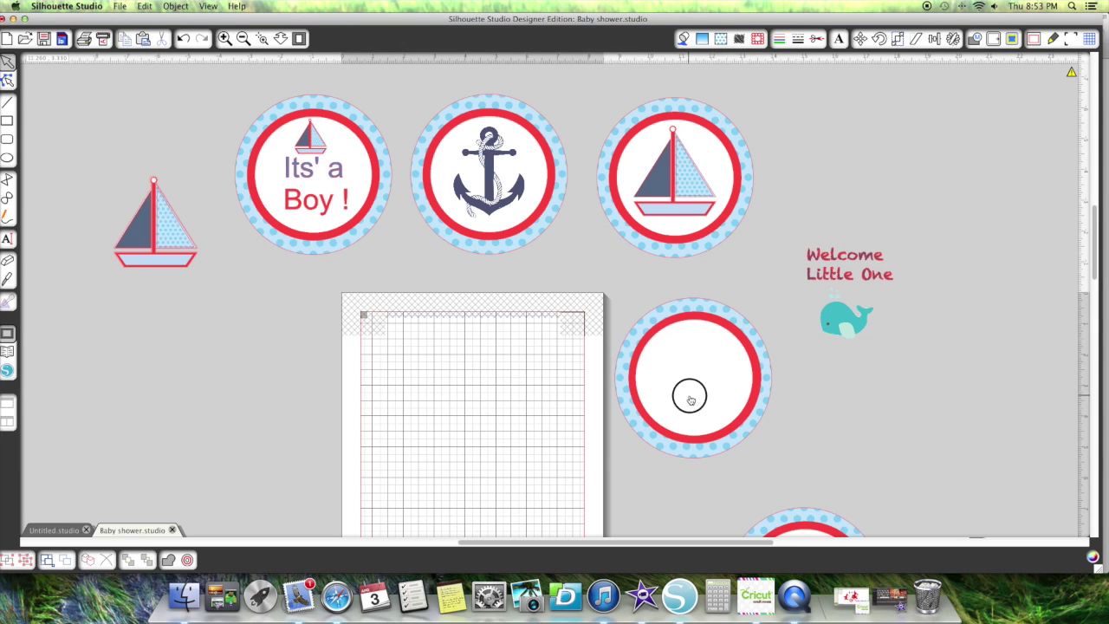
left_click(25, 561)
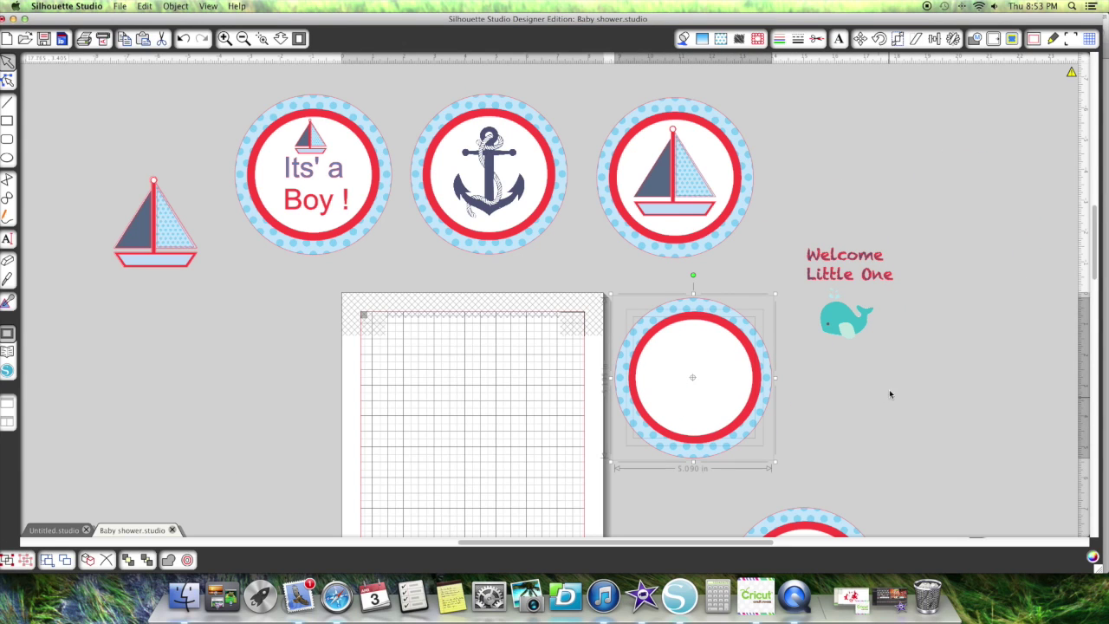
left_click_drag(676, 391, 1082, 414)
left_click(664, 361)
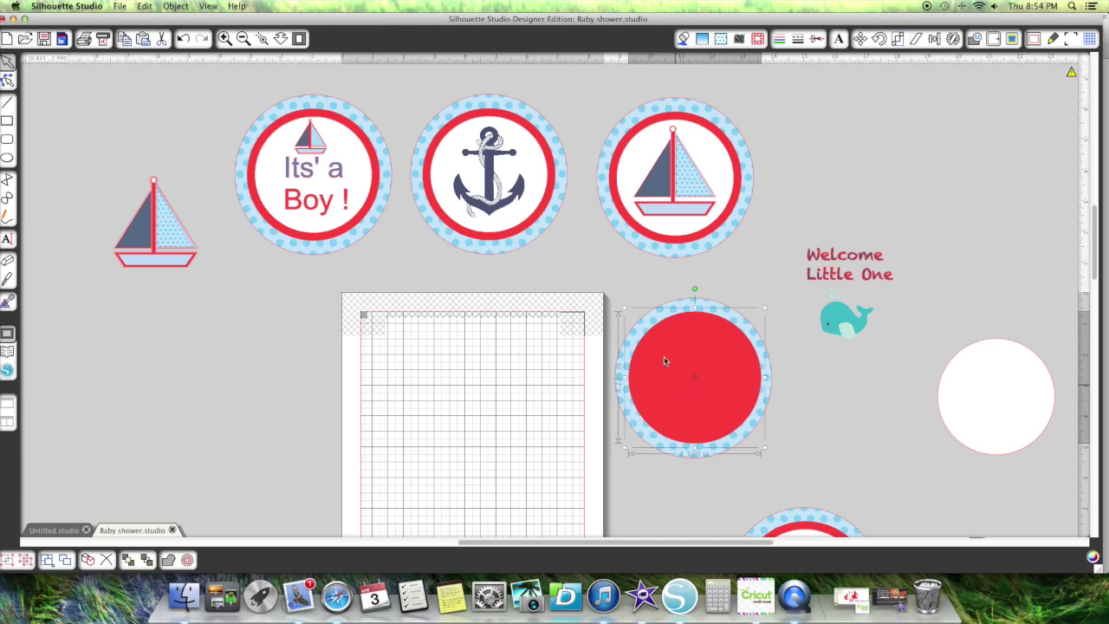
Centre the red disc and the white circle within the ring, then select the text and whale.
left_click(587, 280)
left_click(724, 396)
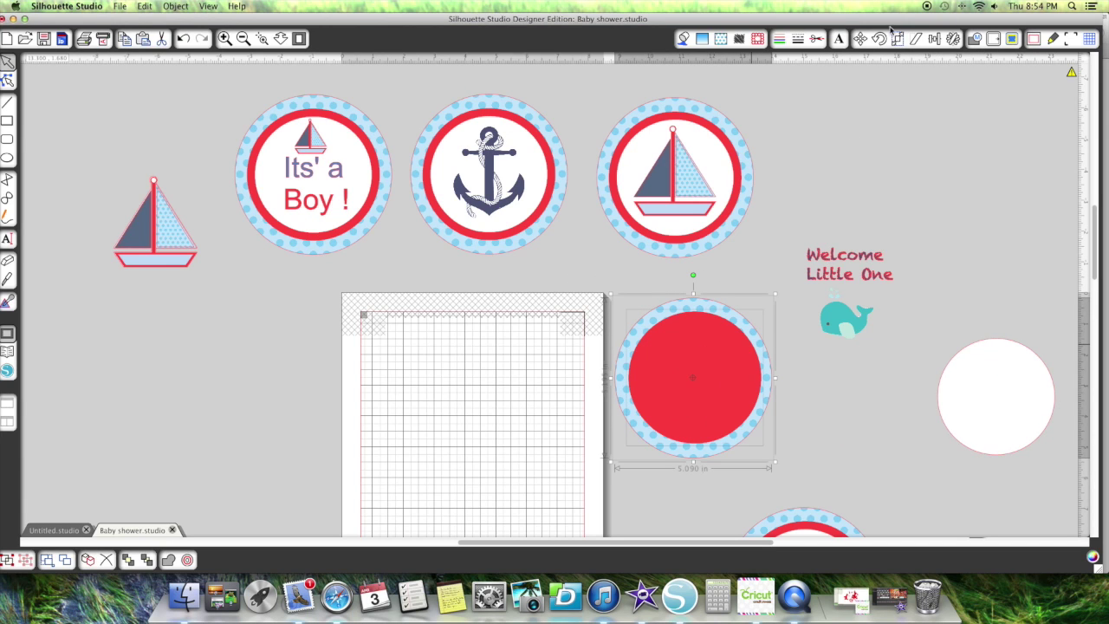
left_click(936, 38)
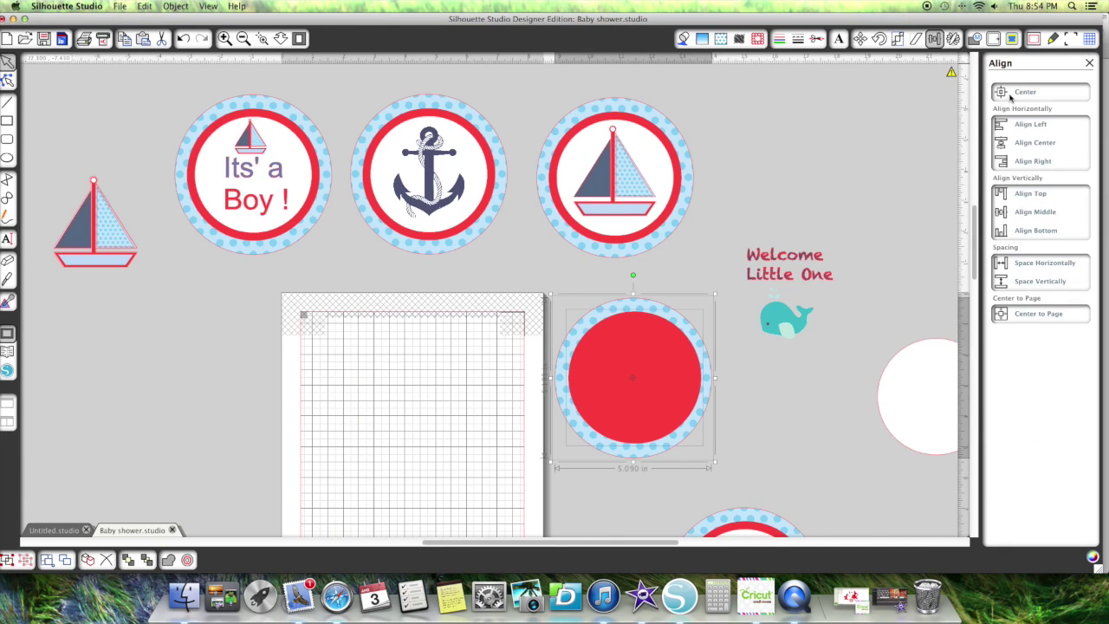
left_click(1010, 95)
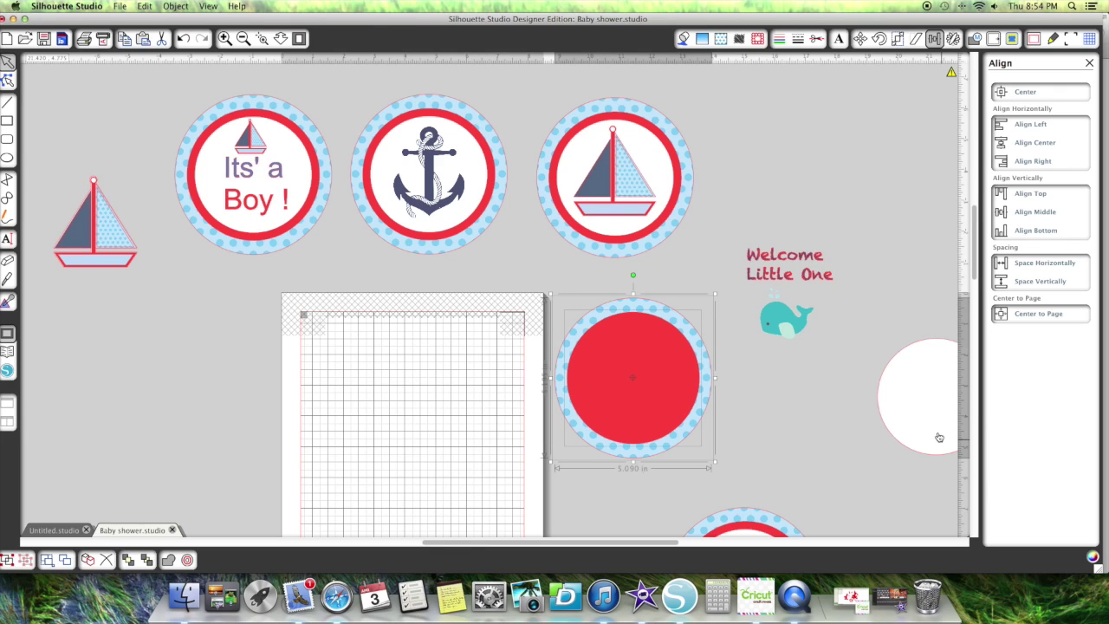
left_click_drag(939, 437, 623, 417)
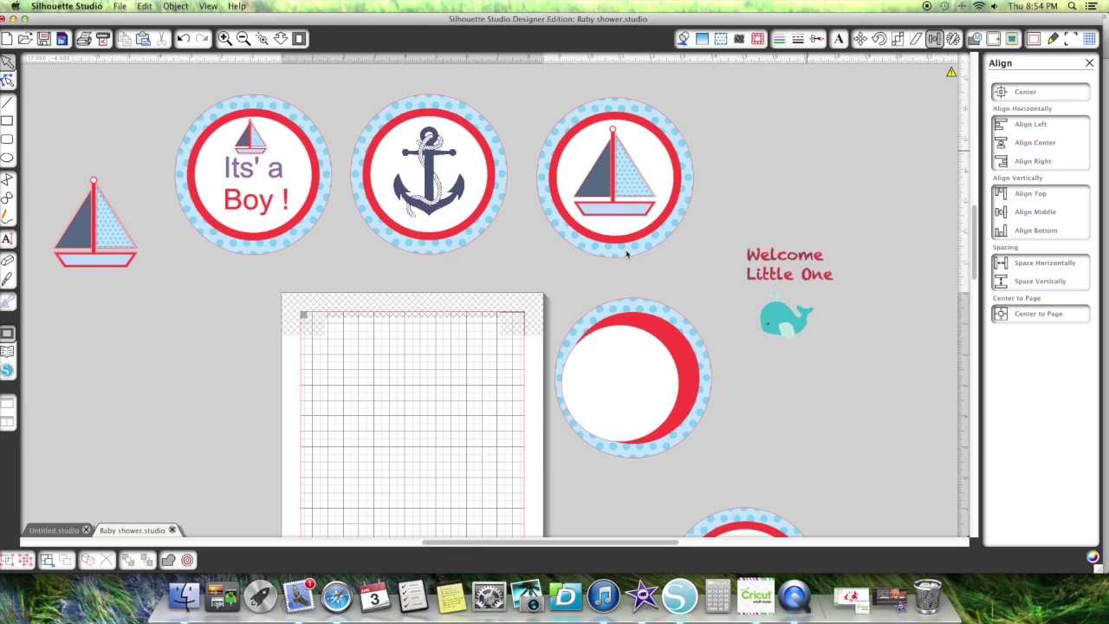
left_click(680, 357)
left_click(1002, 92)
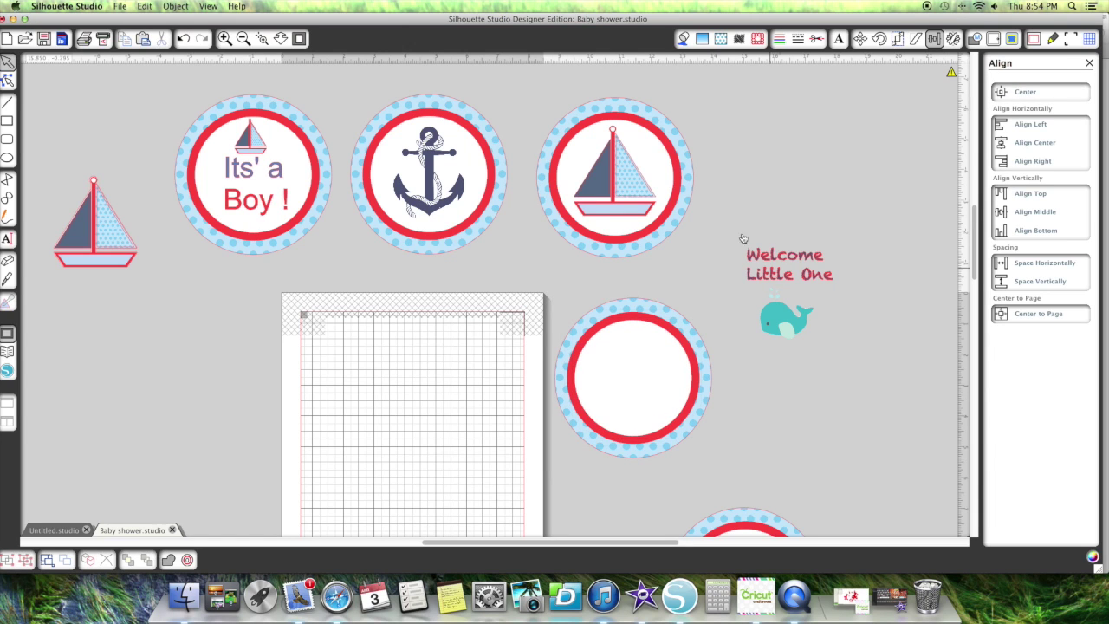
left_click_drag(739, 236, 844, 356)
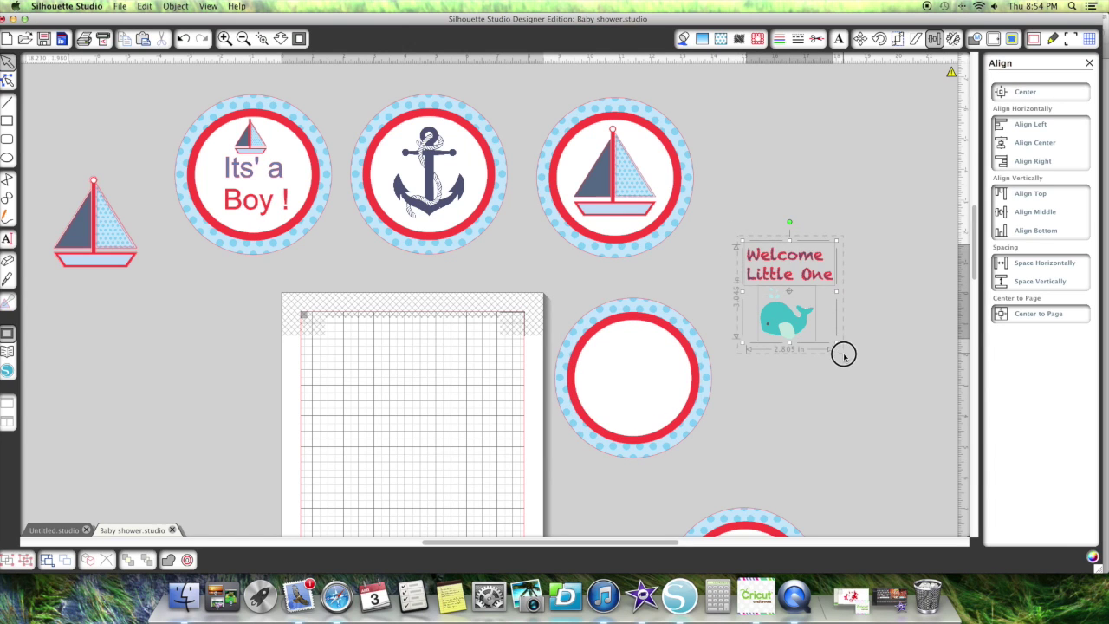
Bring the Welcome Little One text and whale to the front and set them to no cut.
right_click(780, 350)
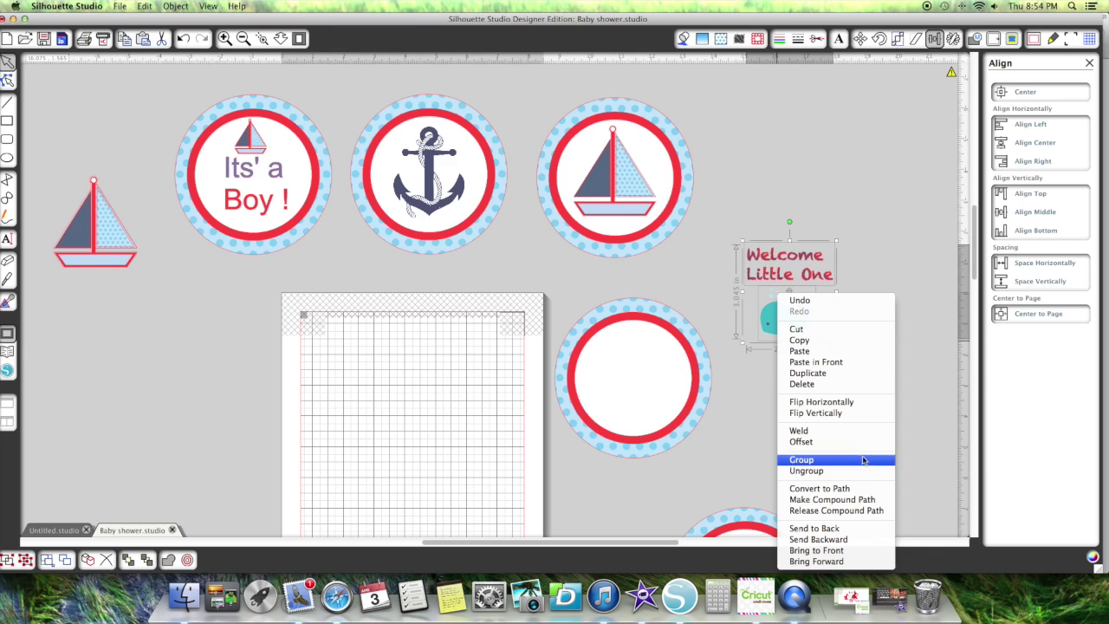
left_click(817, 550)
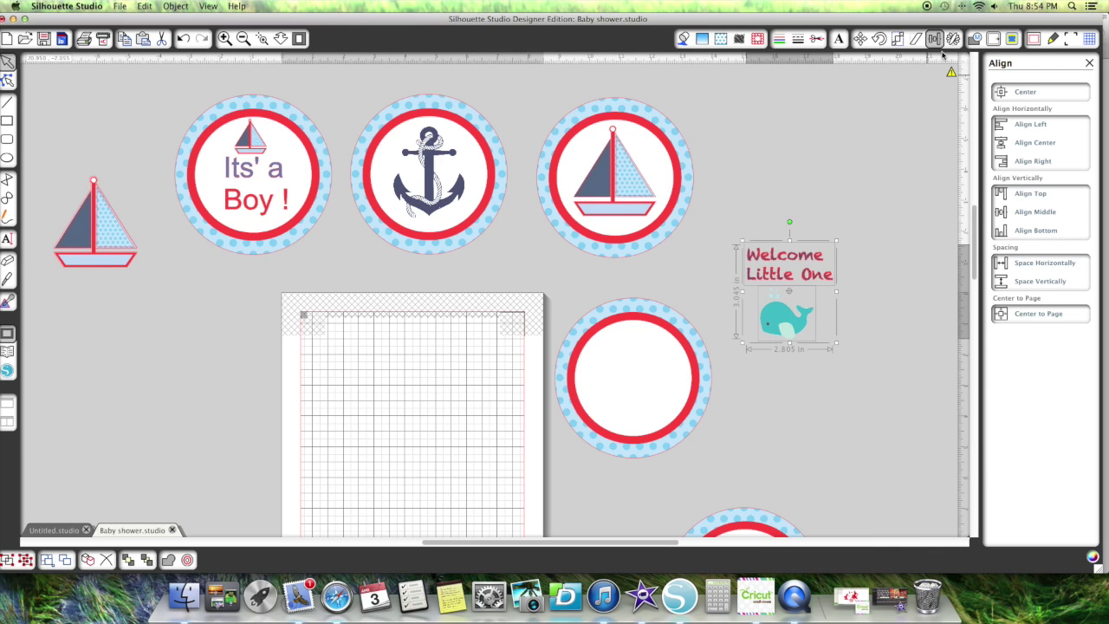
left_click(817, 39)
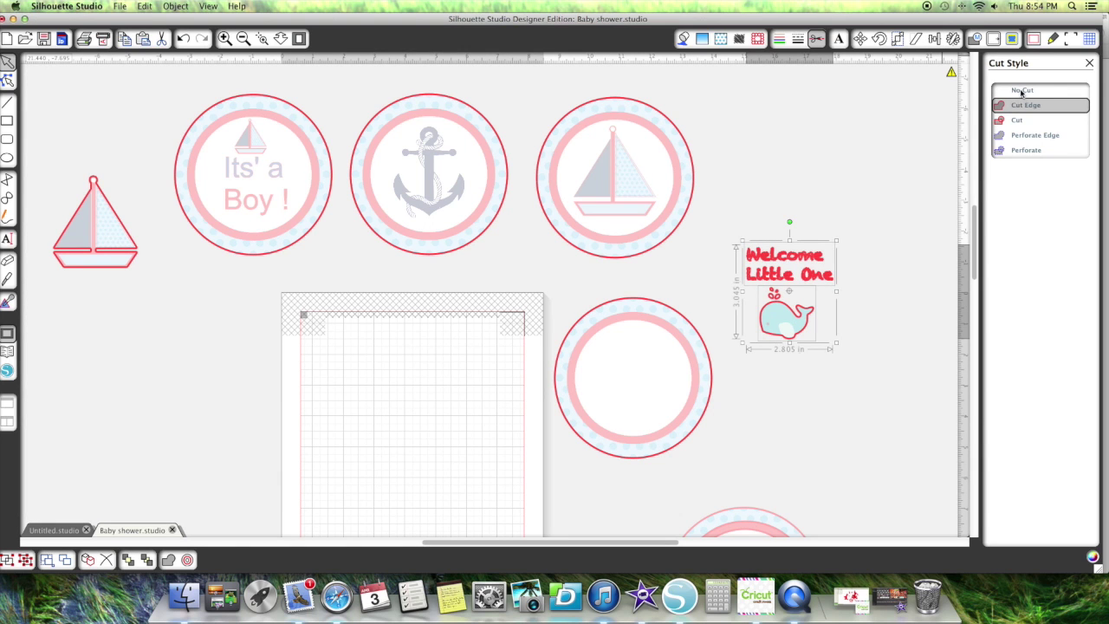
left_click(1021, 91)
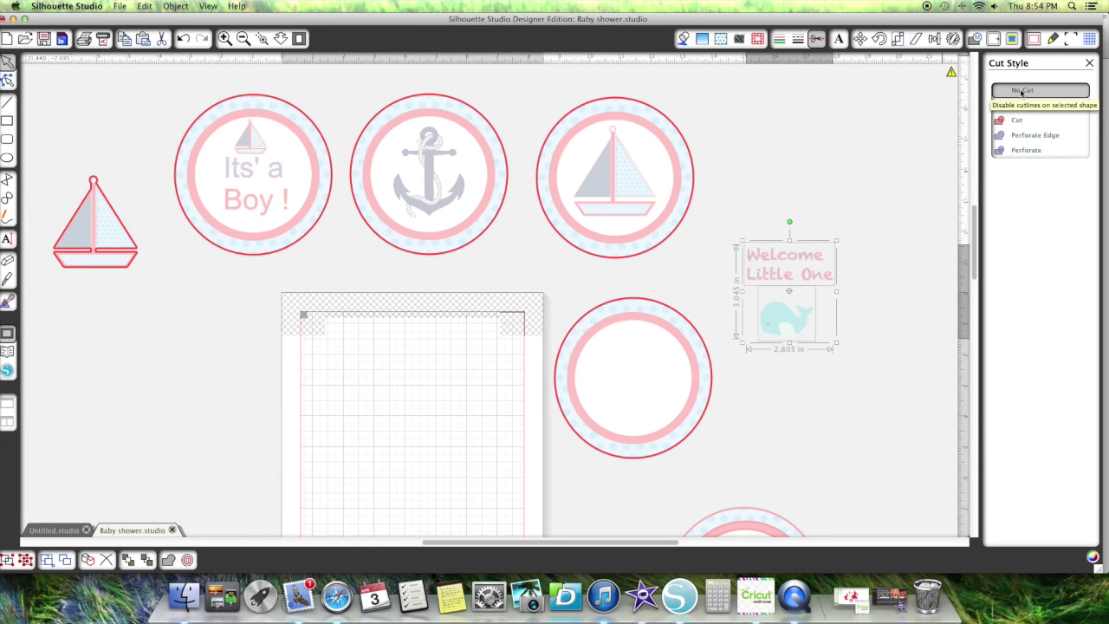
left_click(1090, 64)
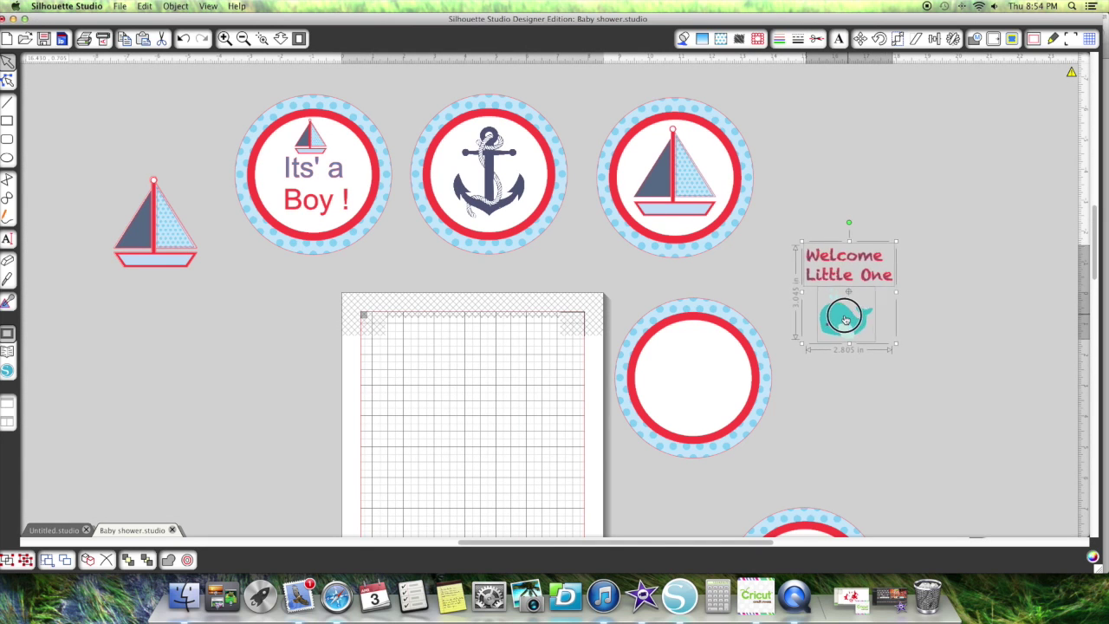
Place the Welcome artwork inside the empty circle and group them together.
left_click_drag(845, 319, 699, 405)
left_click(595, 278)
left_click_drag(596, 278, 792, 426)
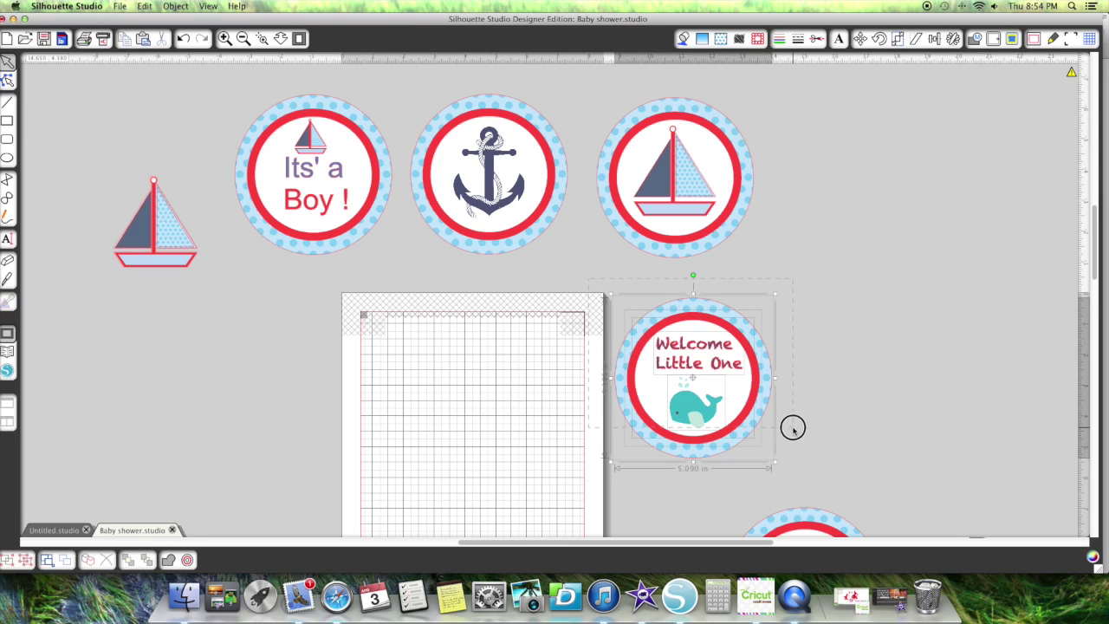
left_click(6, 559)
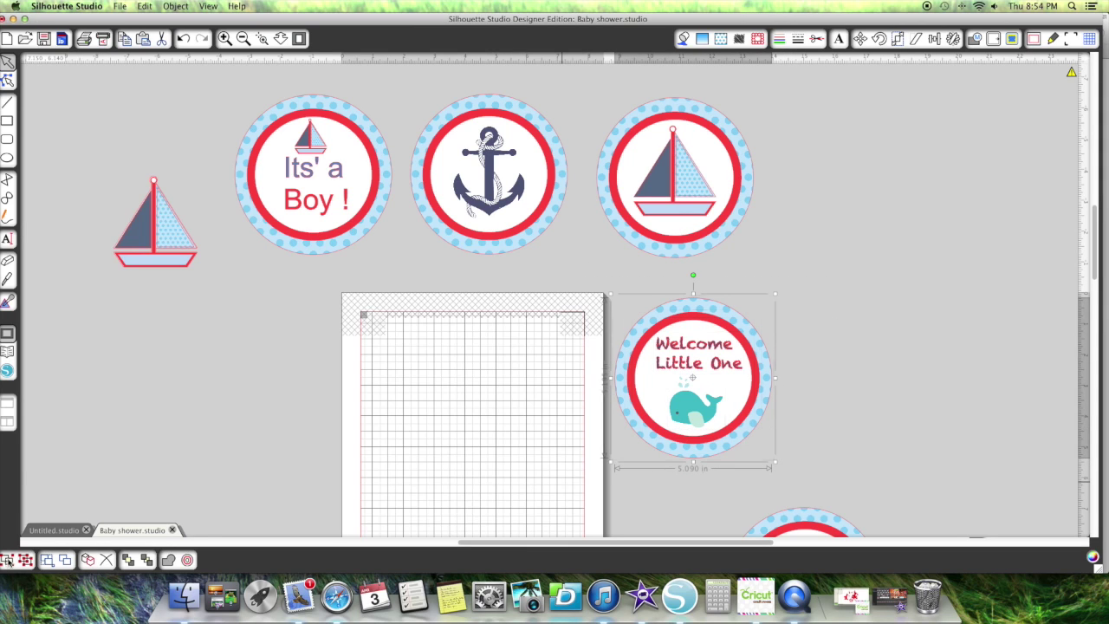
Set the Welcome topper to Cut Edge and move it beside the sailboat topper.
scroll(691, 74, "left", 1)
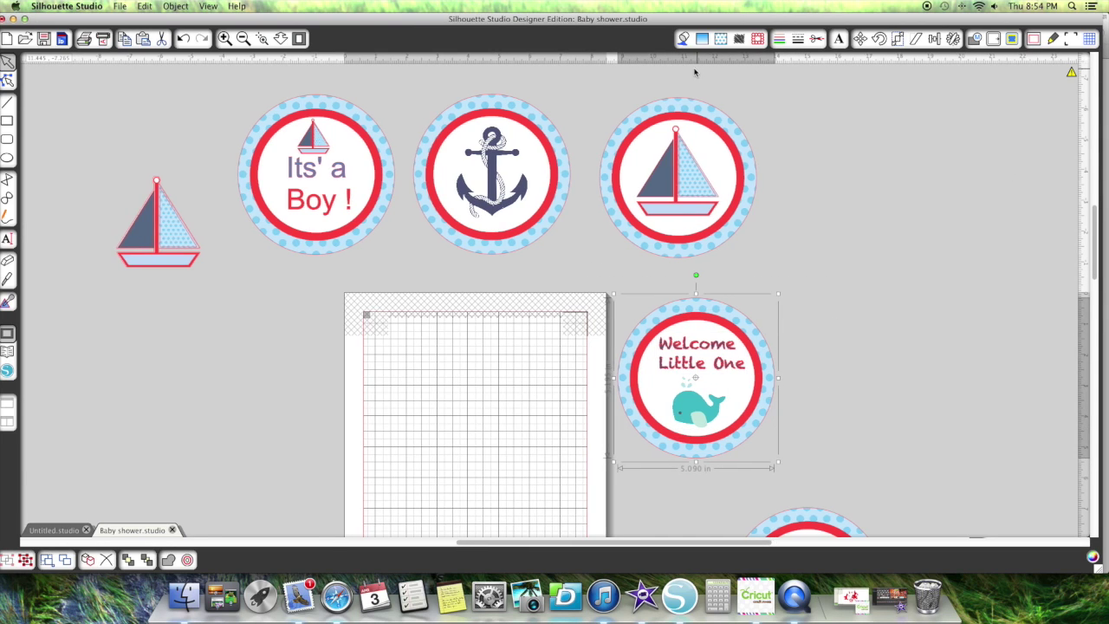
left_click(817, 40)
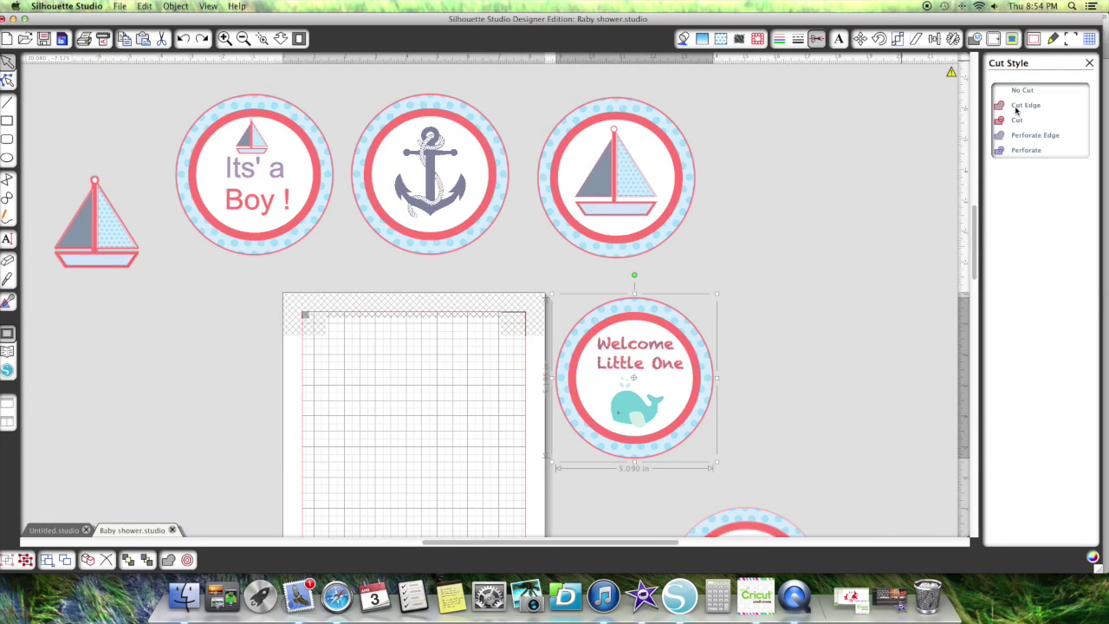
left_click(1022, 104)
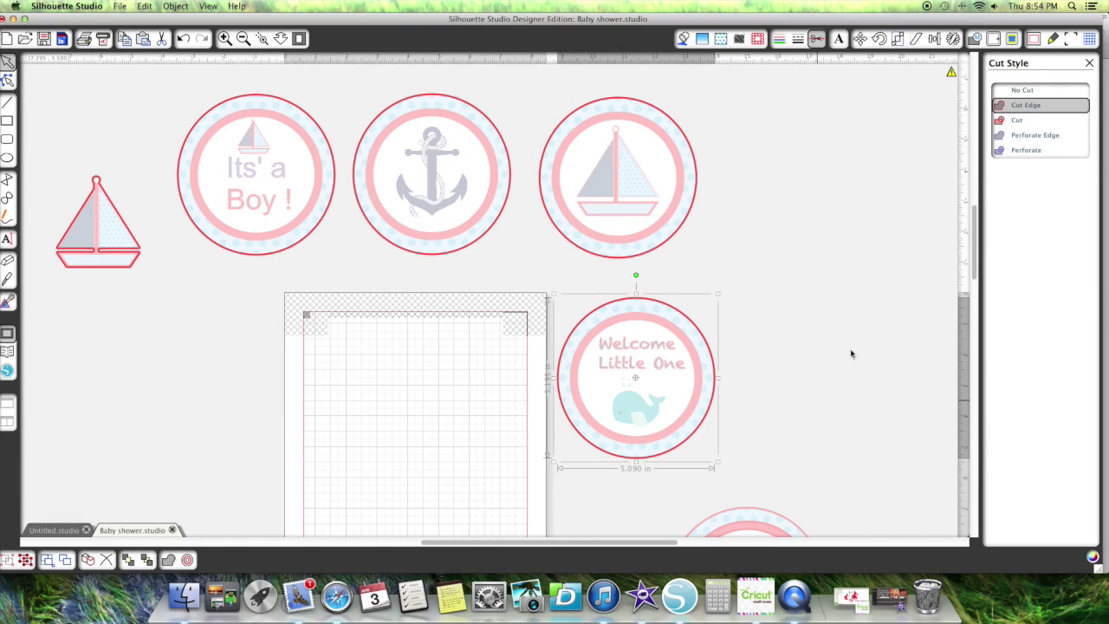
left_click(887, 292)
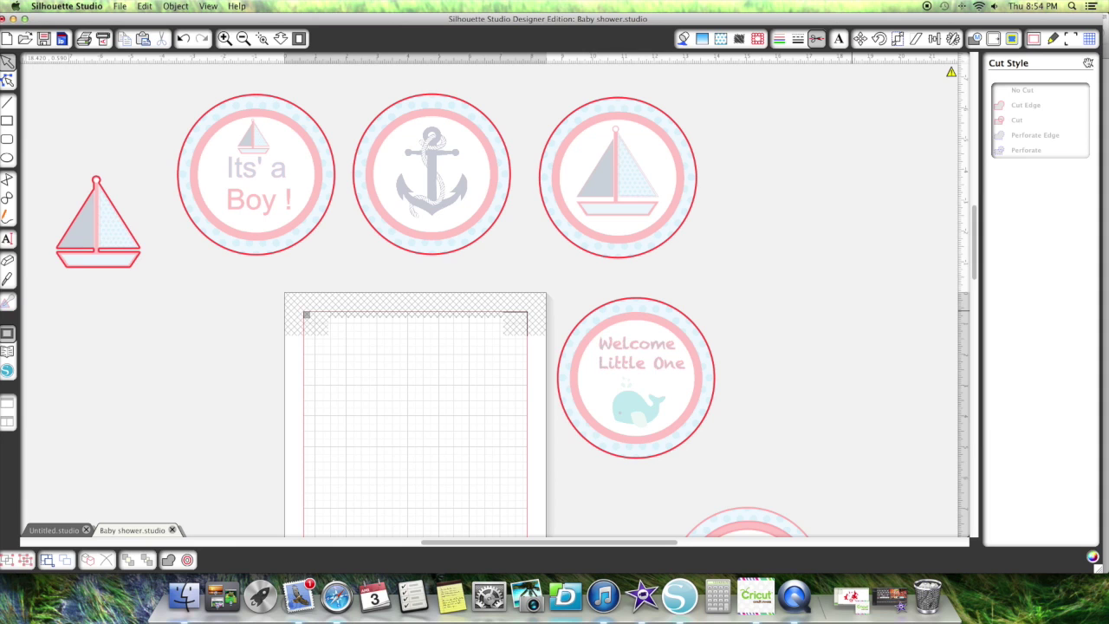
left_click(1090, 63)
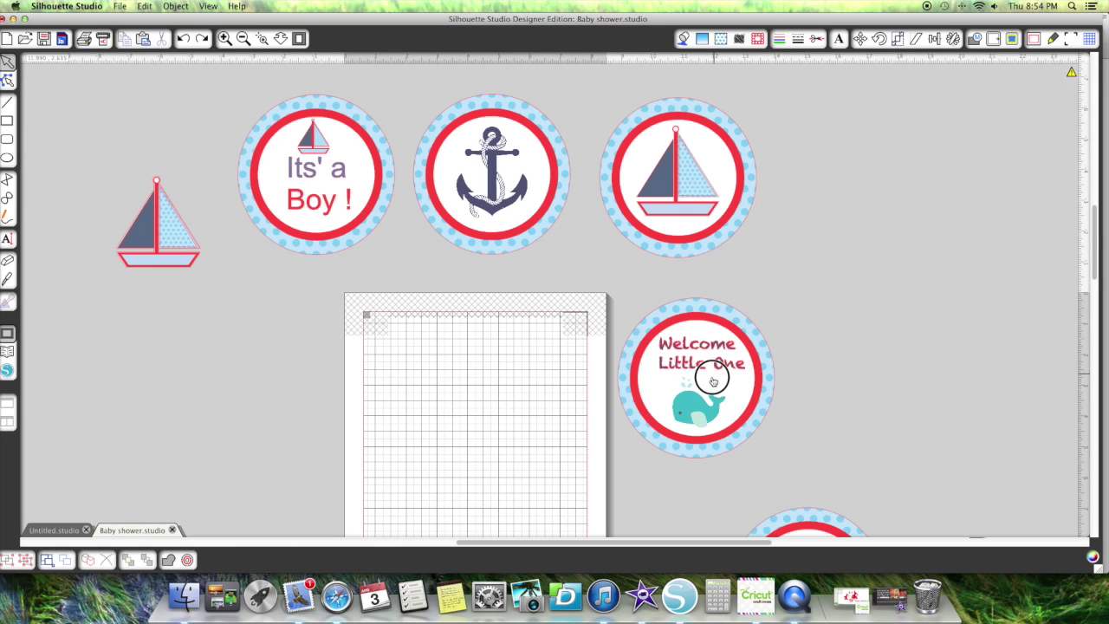
left_click_drag(714, 374, 866, 175)
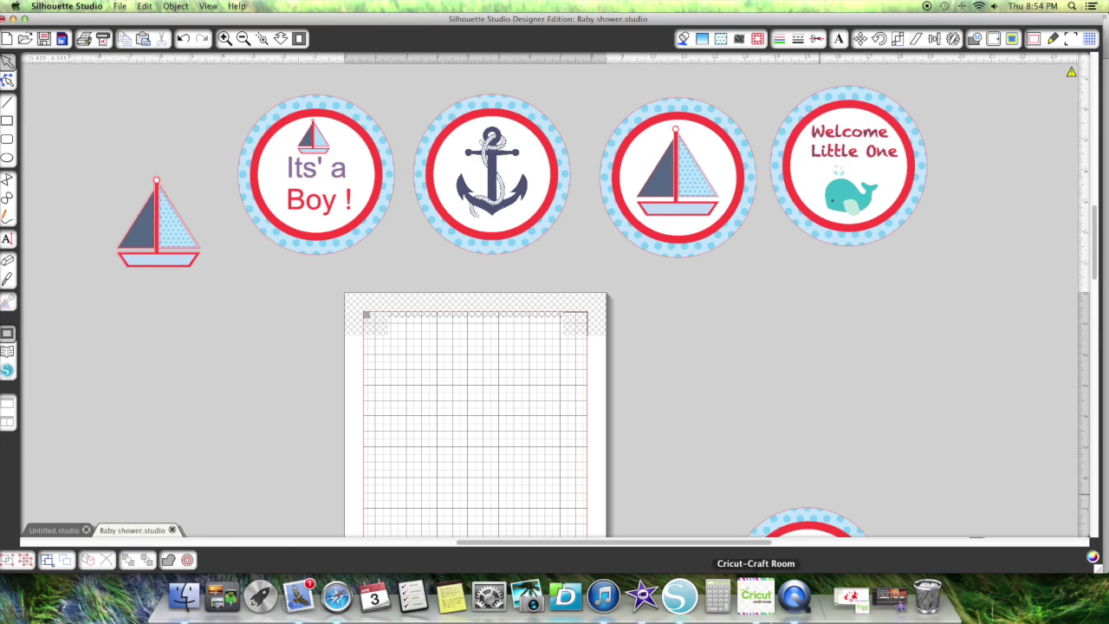
Bring the blank 5.090 in polka-dot circle up beside the cutting mat and select it.
left_click_drag(798, 521, 742, 300)
left_click(1008, 308)
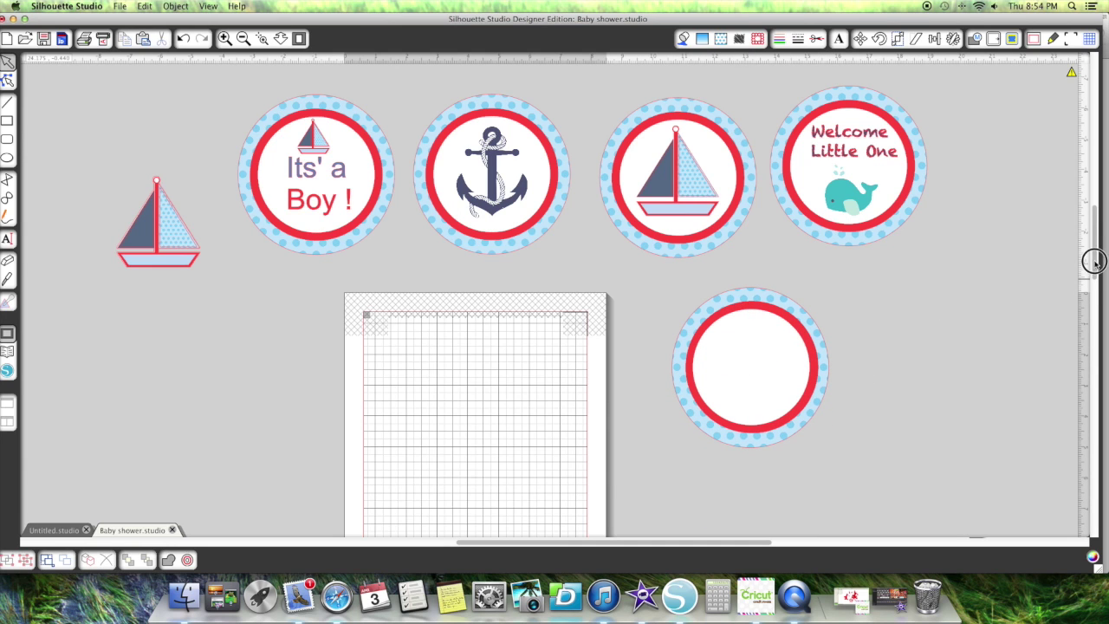
mouse_move(1090, 258)
left_mouse_down()
mouse_move(1093, 354)
mouse_move(1078, 238)
left_mouse_up()
scroll(1078, 238, "down", 2)
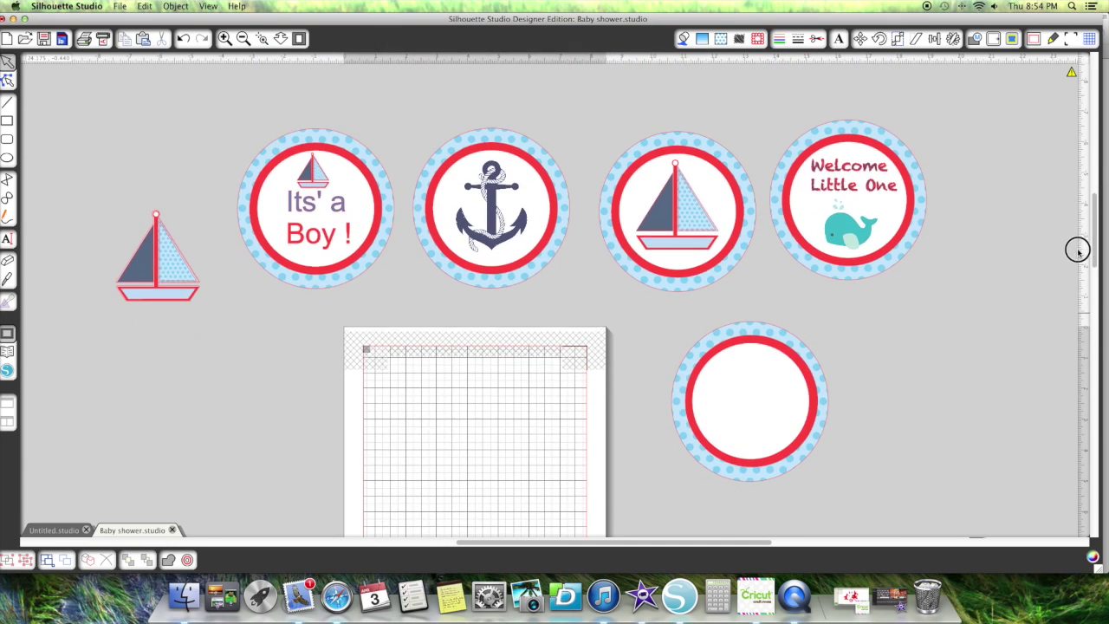
left_click(743, 446)
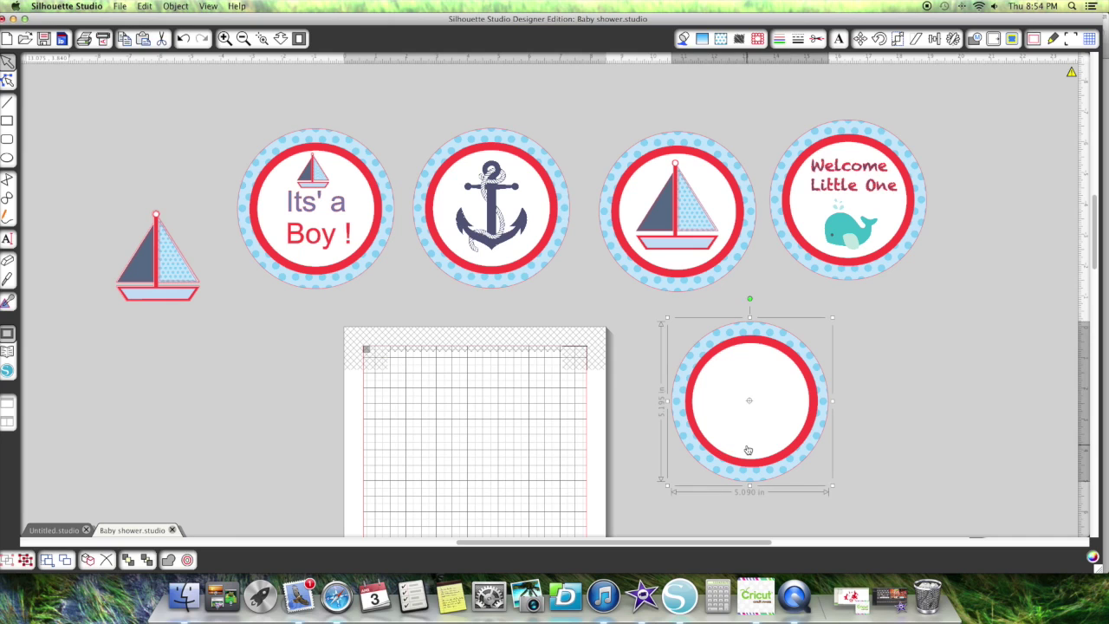
Ungroup the blank topper, set its white centre disc to the right, and select the ring and red disc.
left_click(25, 562)
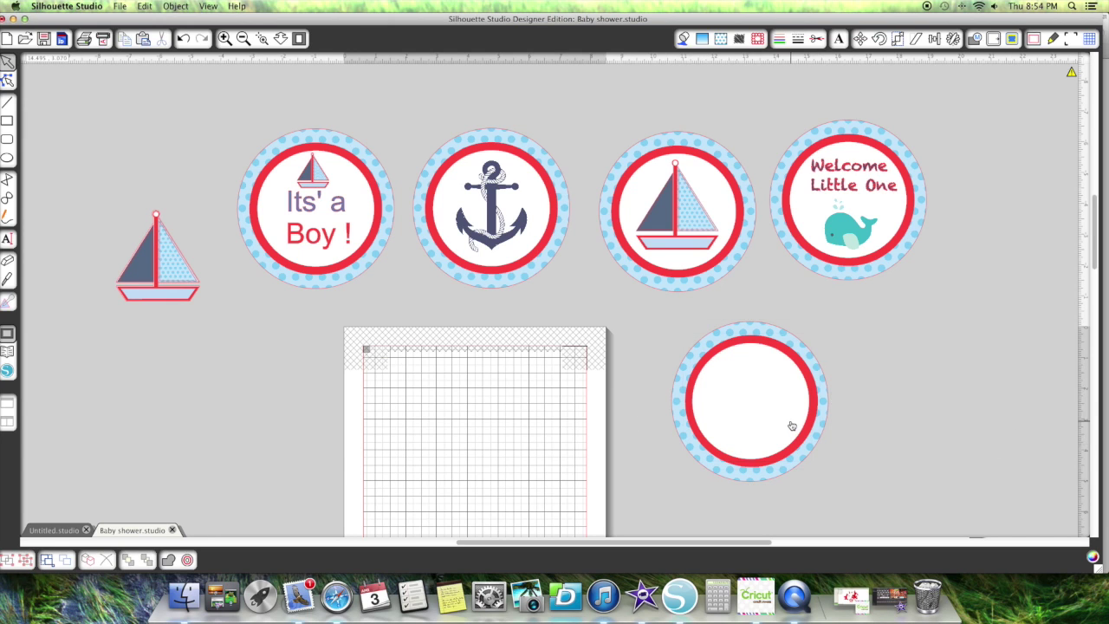
left_click_drag(792, 426, 1007, 381)
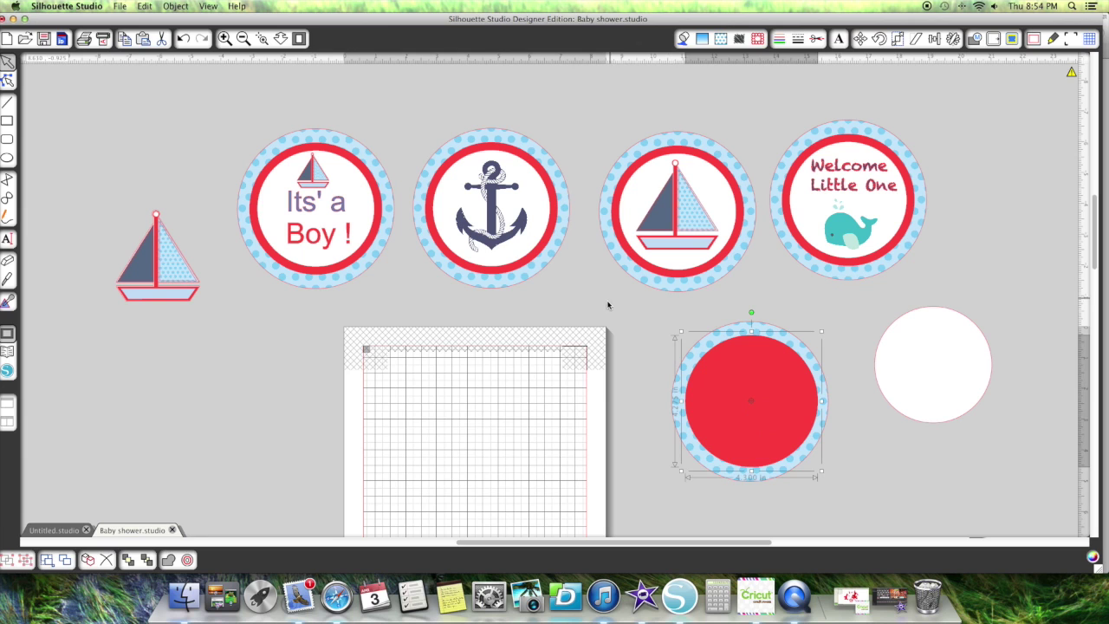
left_click_drag(625, 303, 826, 483)
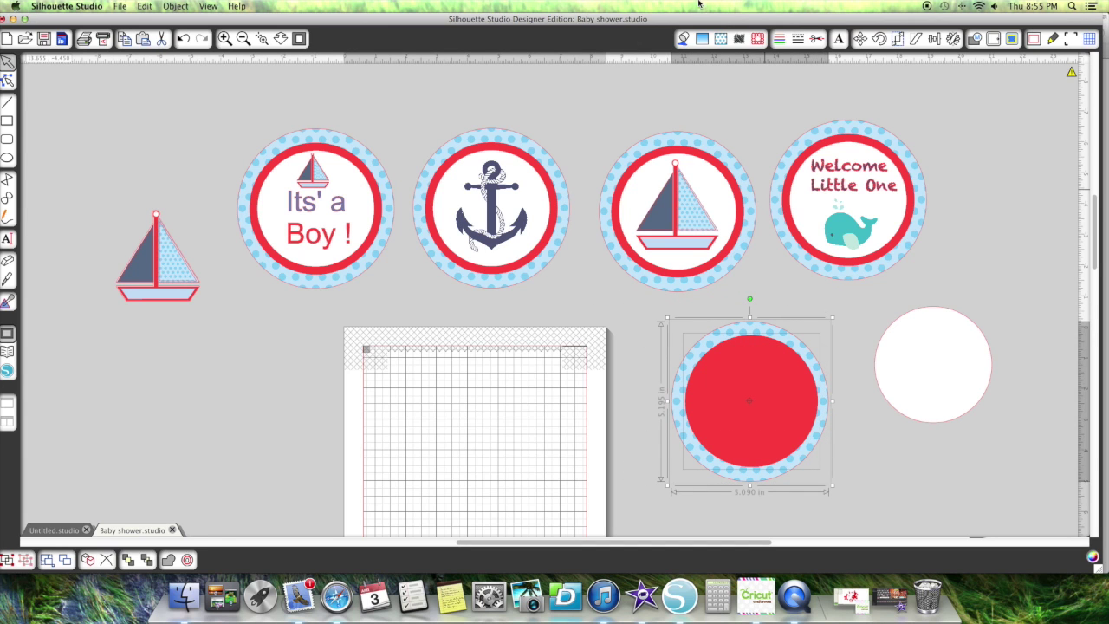
left_click(225, 40)
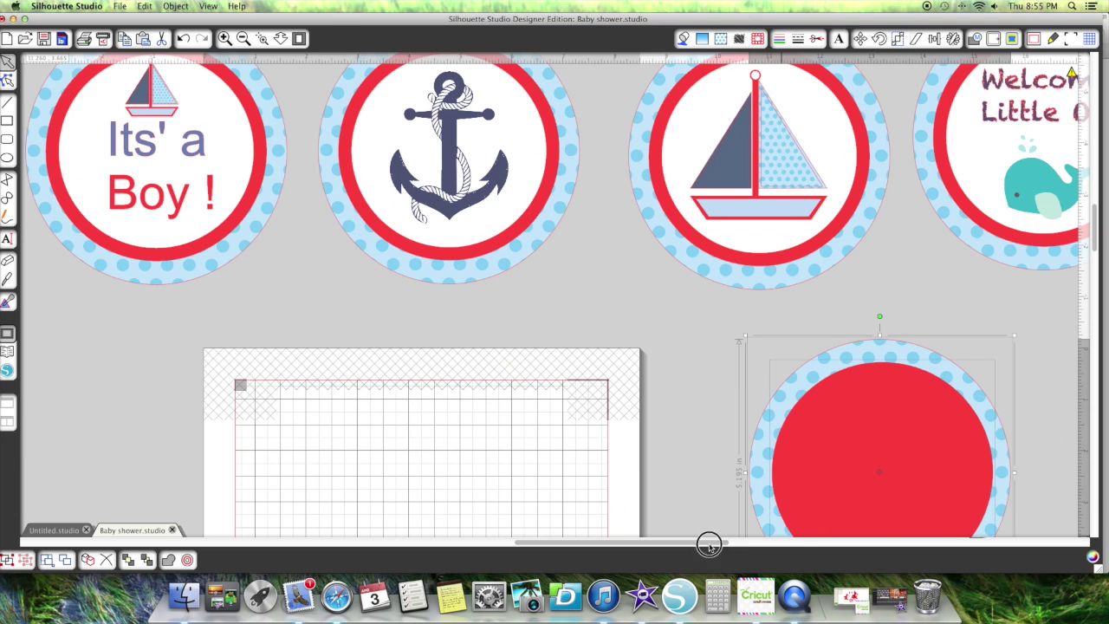
left_click_drag(708, 543, 782, 543)
left_click_drag(1097, 223, 1094, 238)
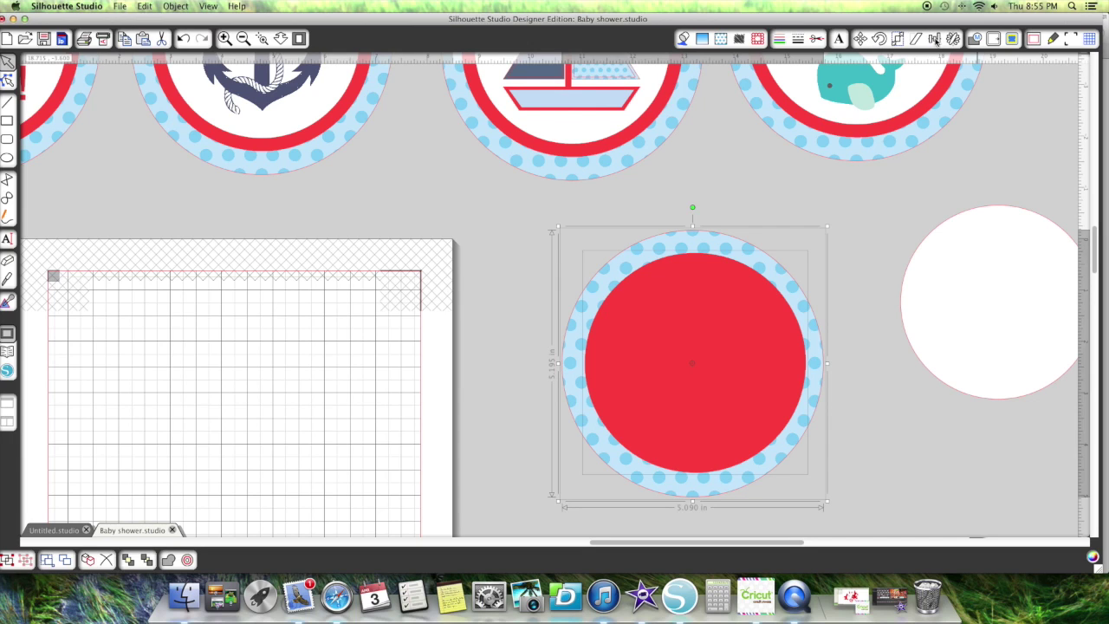
left_click(935, 39)
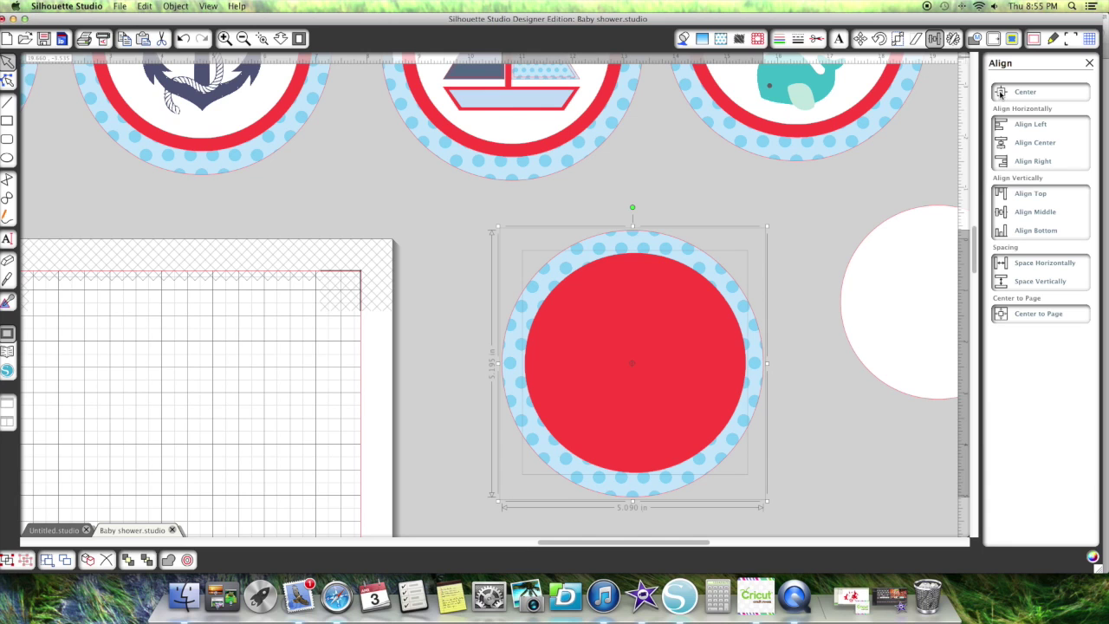
Centre the red disc in the blue ring, then centre the white disc on top.
left_click(1001, 93)
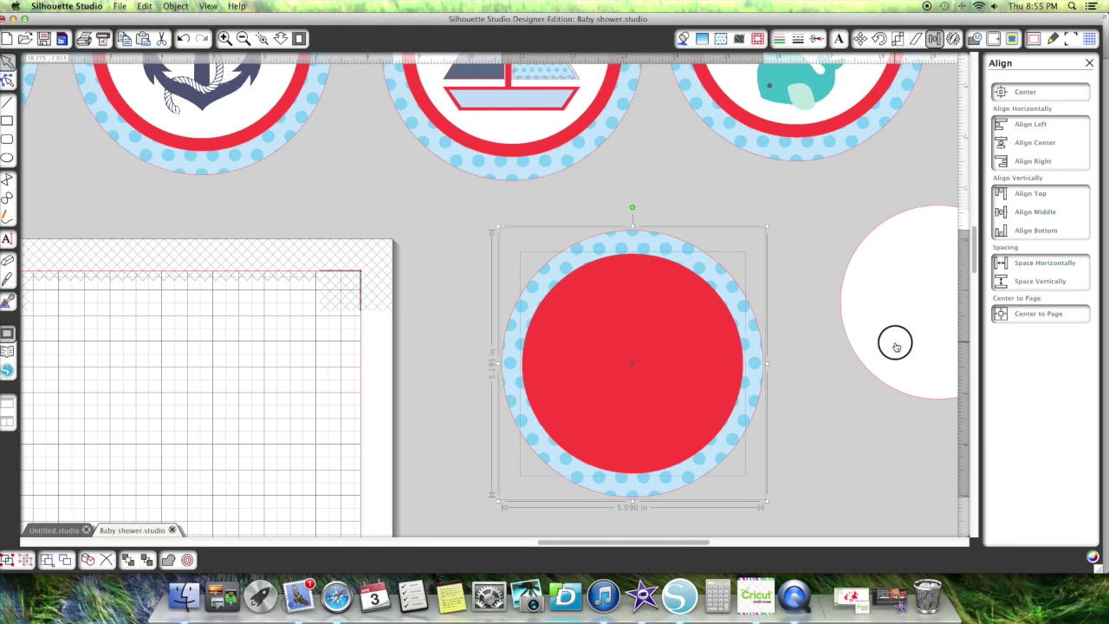
left_click_drag(896, 342, 619, 398)
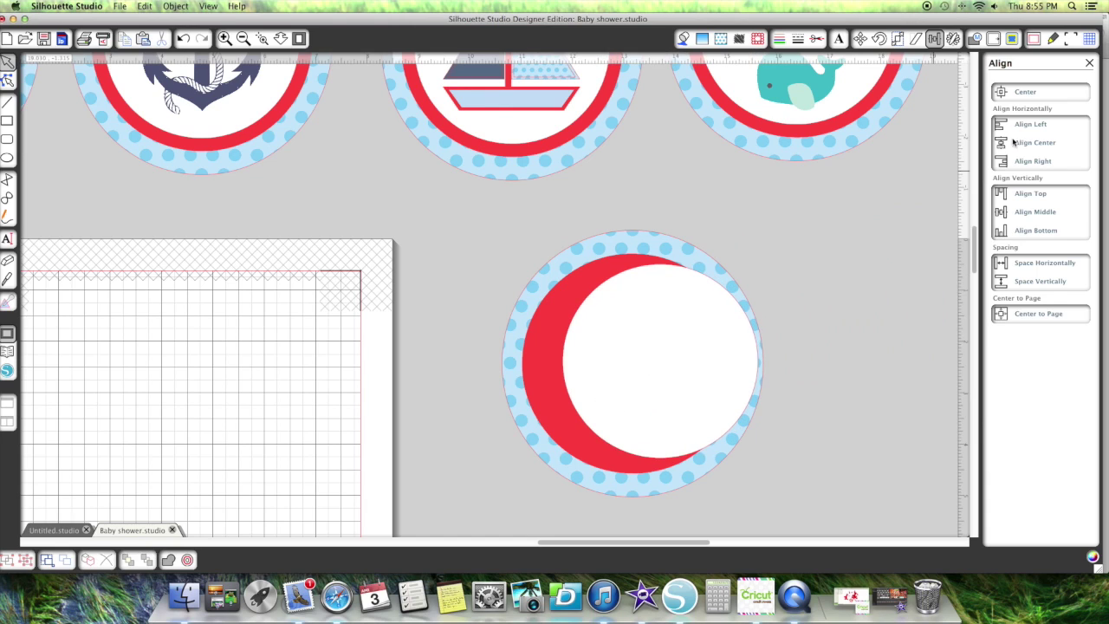
left_click(1003, 96)
left_click_drag(607, 220, 832, 413)
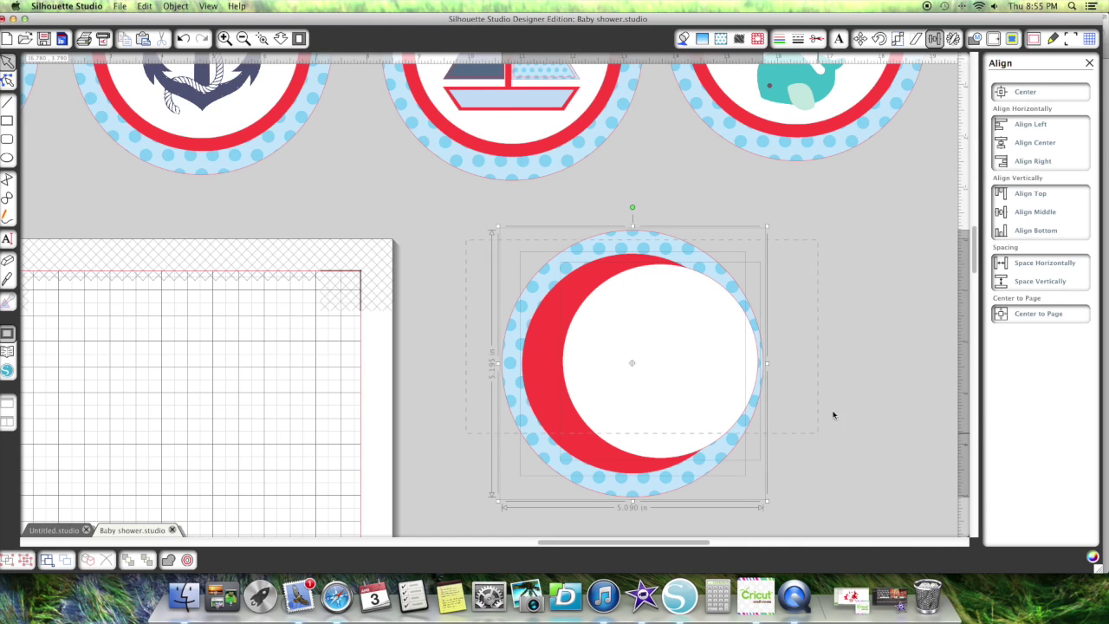
left_click(1009, 93)
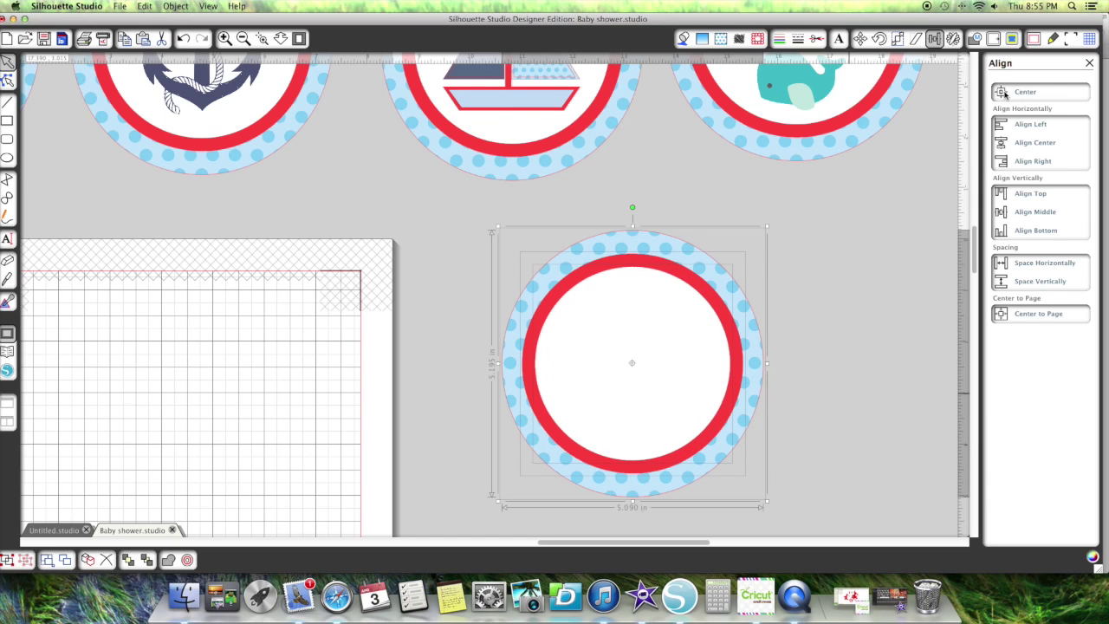
left_click(837, 339)
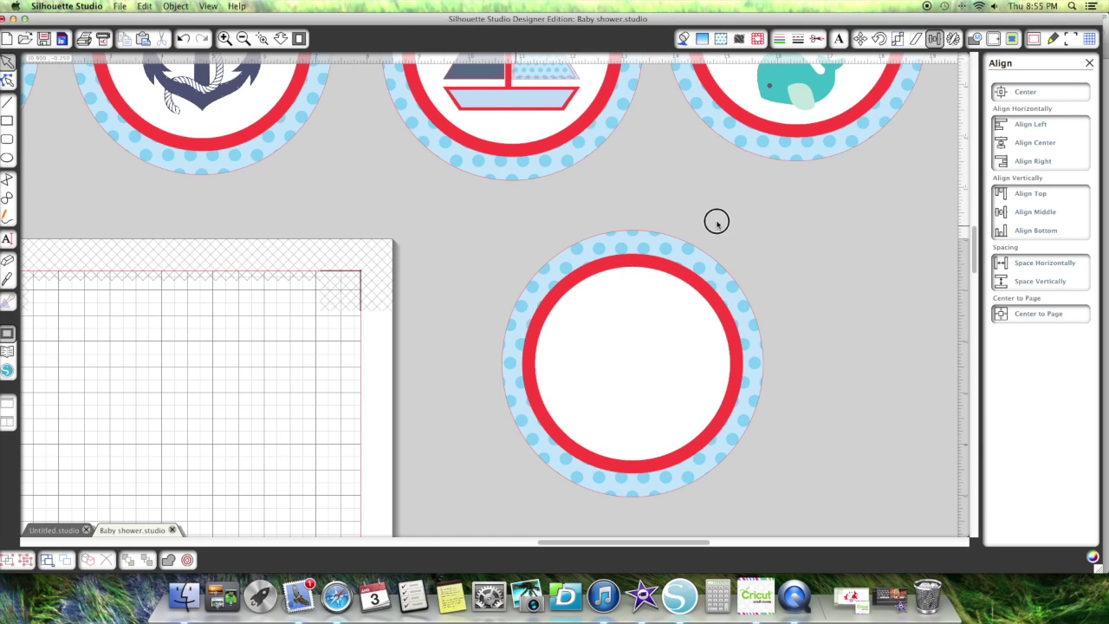
left_click_drag(717, 221, 770, 460)
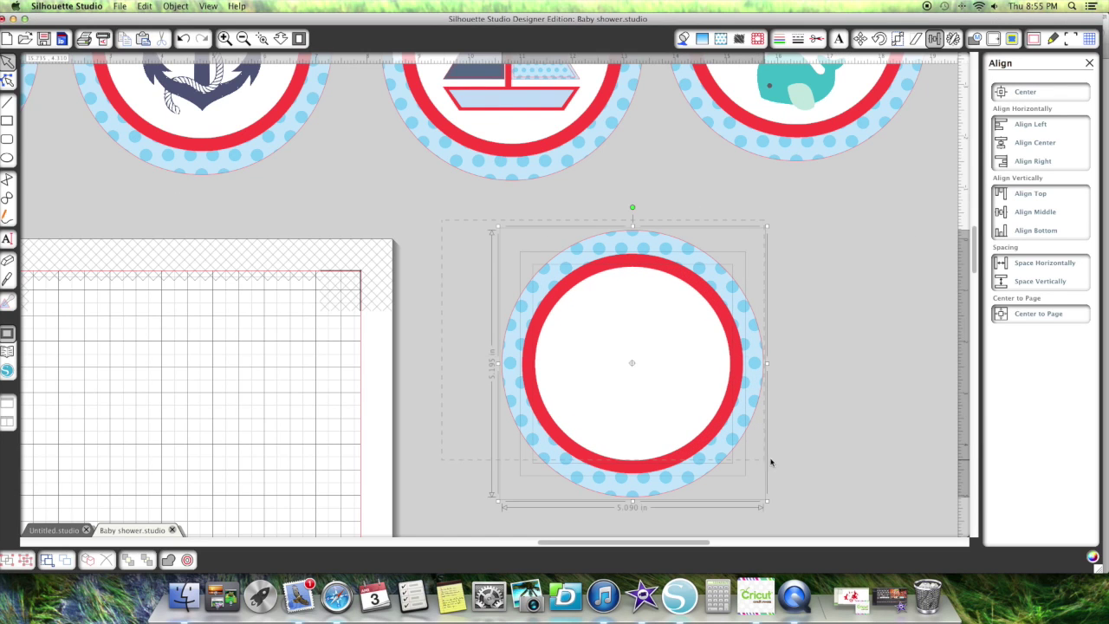
Group the three stacked circles into one topper set to Cut Edge.
left_click(14, 561)
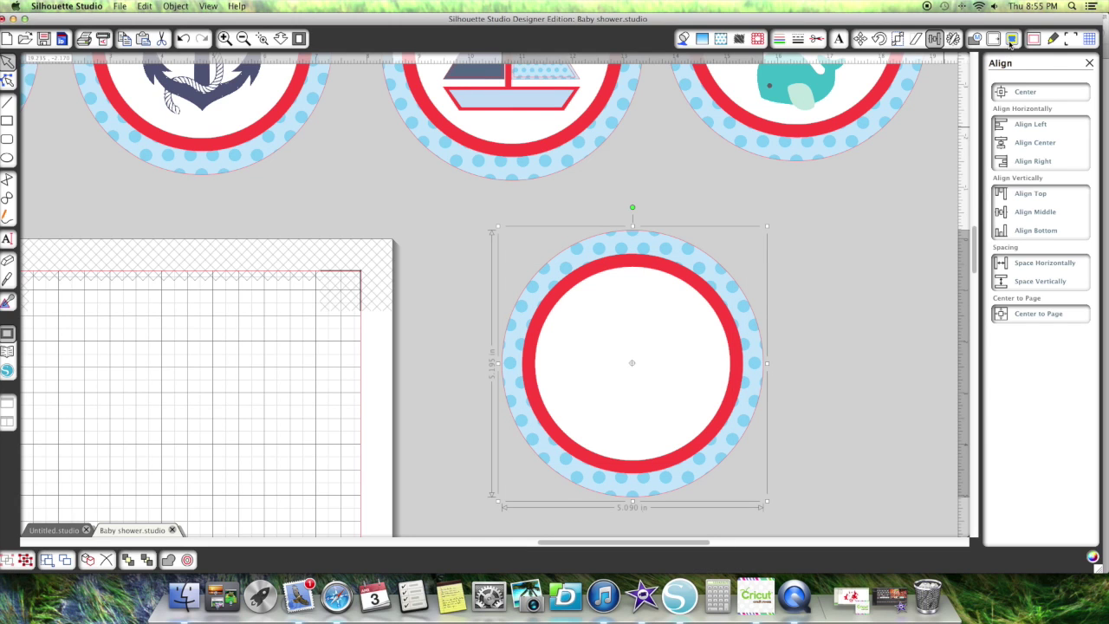
left_click(816, 39)
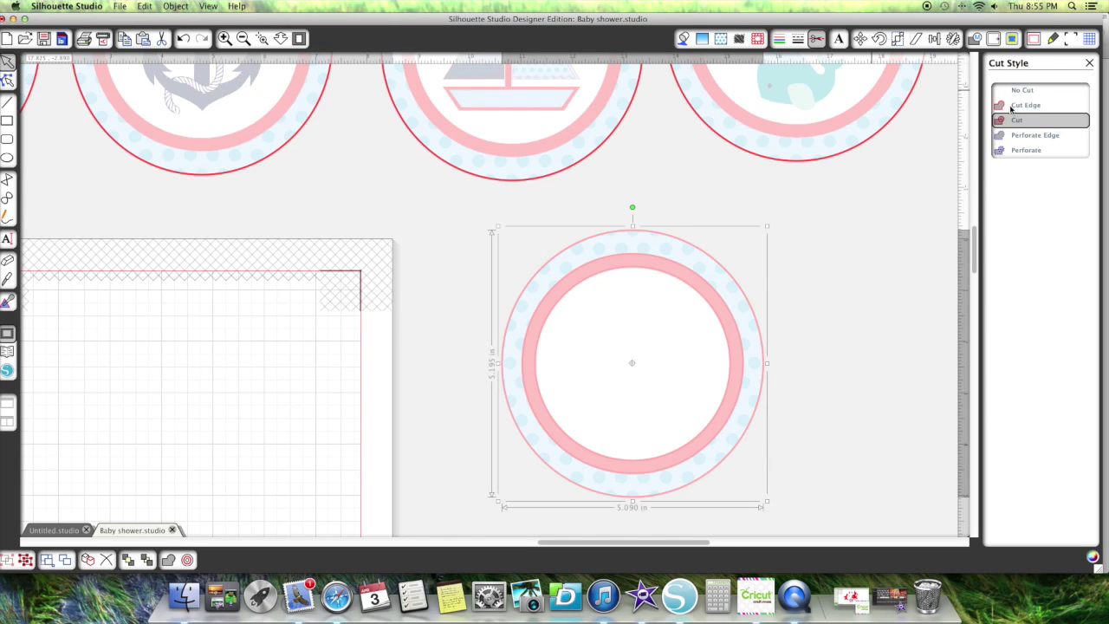
left_click(1011, 106)
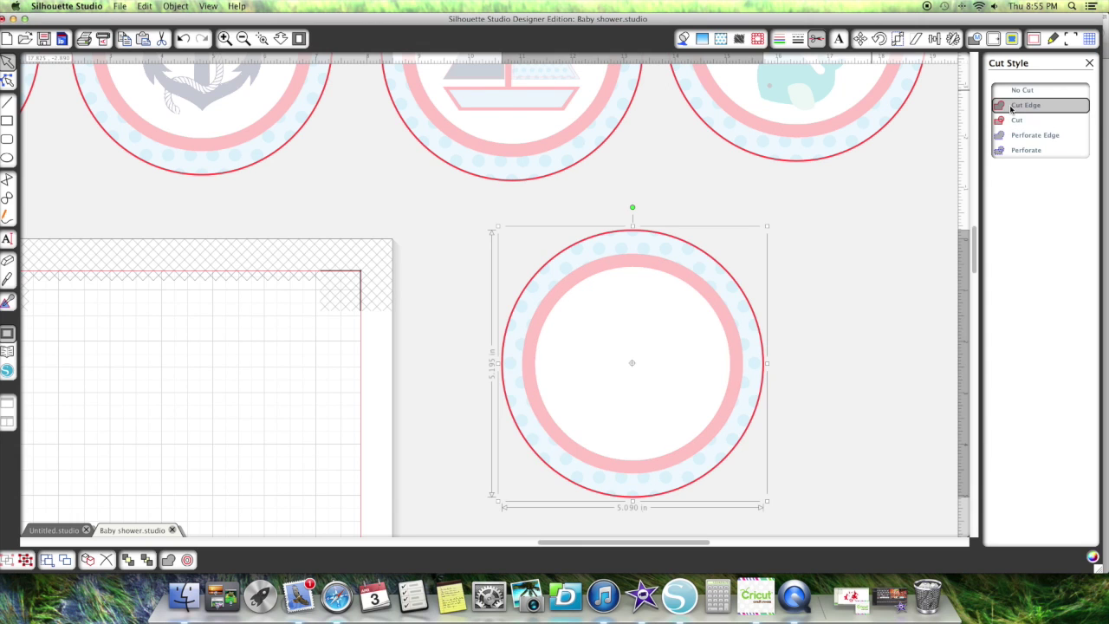
left_click(1090, 64)
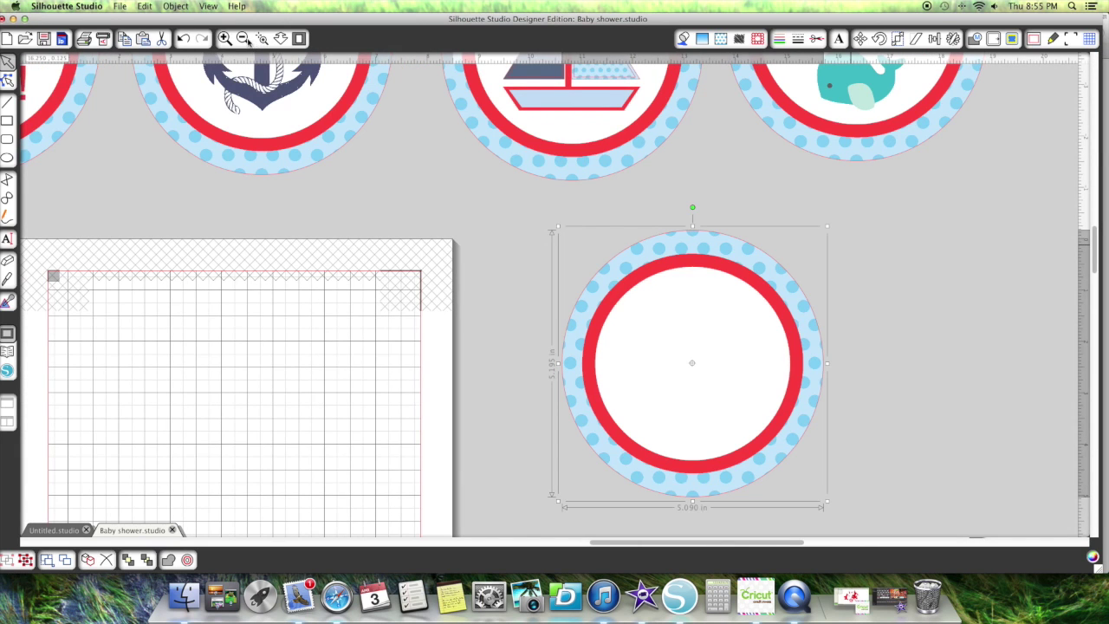
left_click(243, 39)
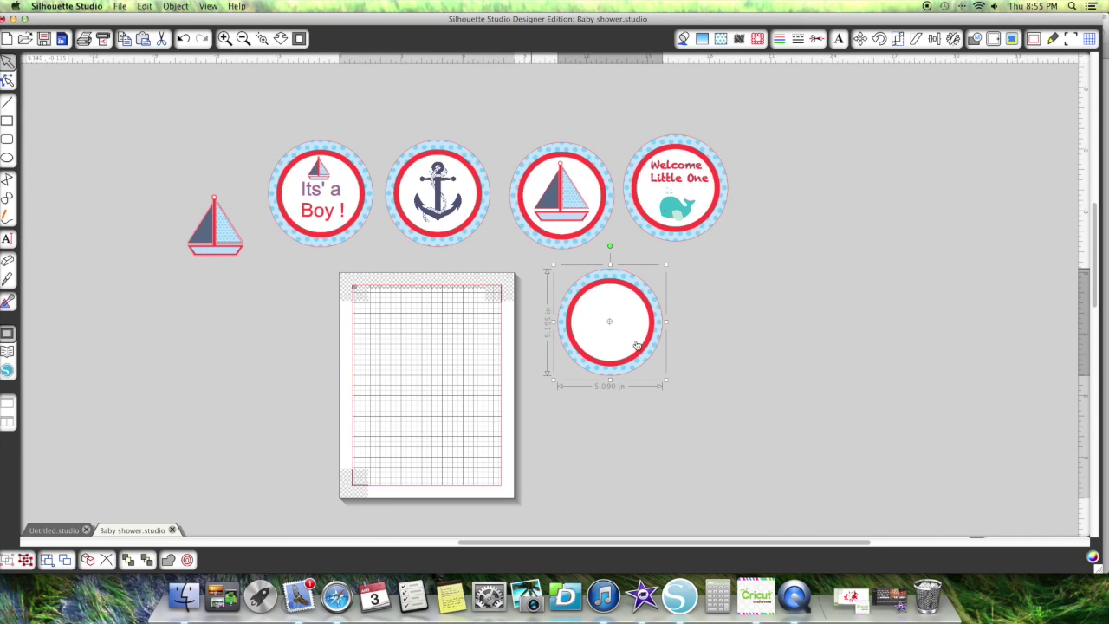
Nudge the blank and Welcome circles slightly lower and show cut styles for all designs.
left_click_drag(639, 339, 643, 380)
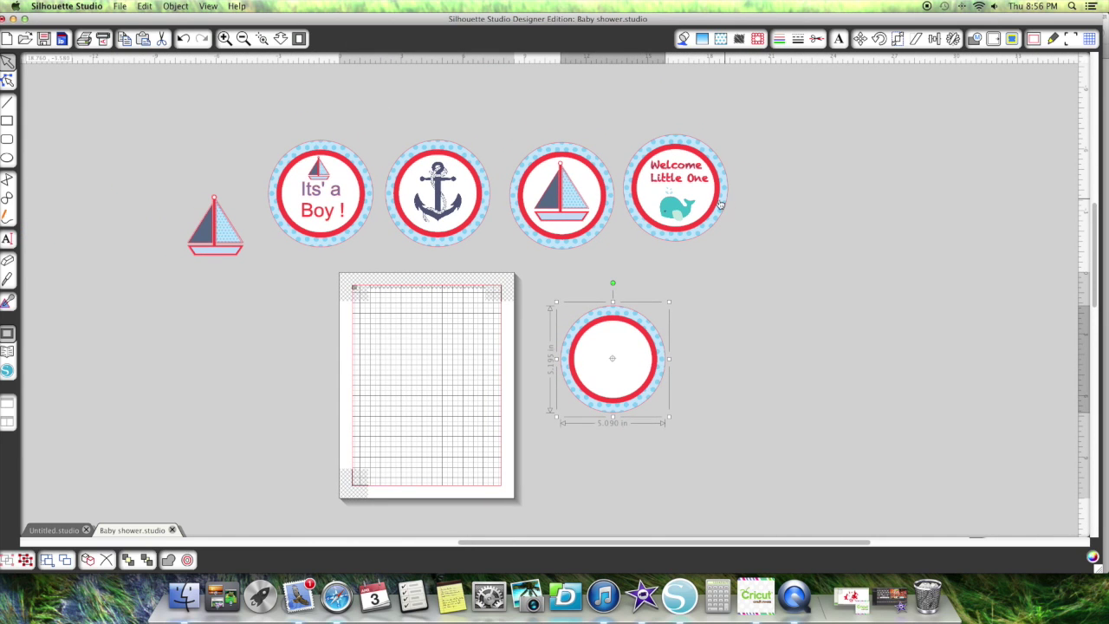
left_click_drag(720, 205, 720, 232)
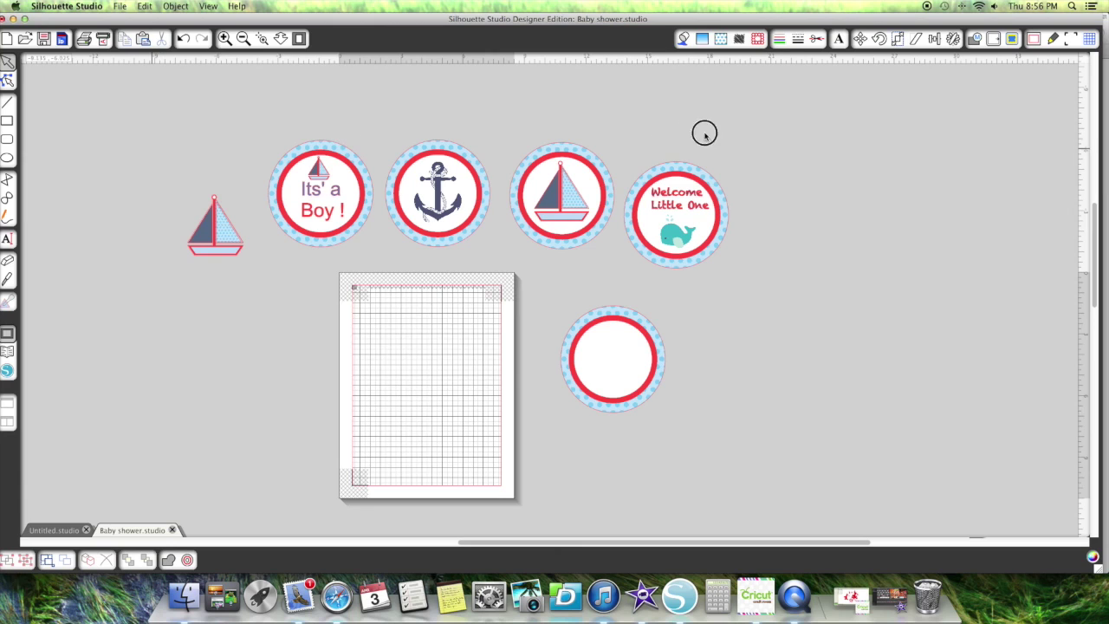
key("super+a")
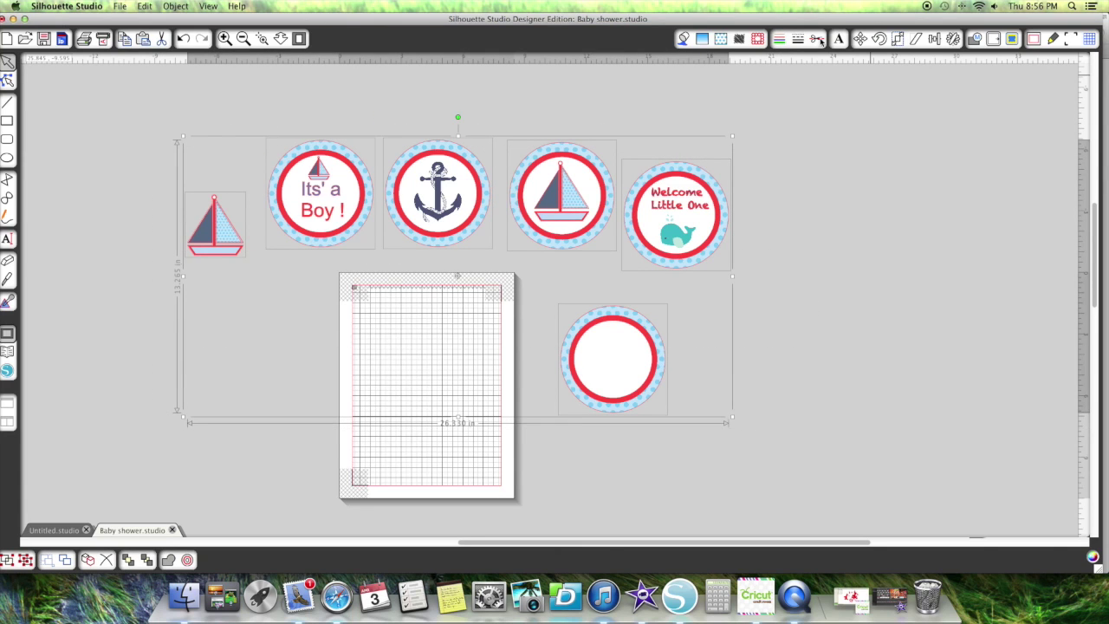
left_click(820, 42)
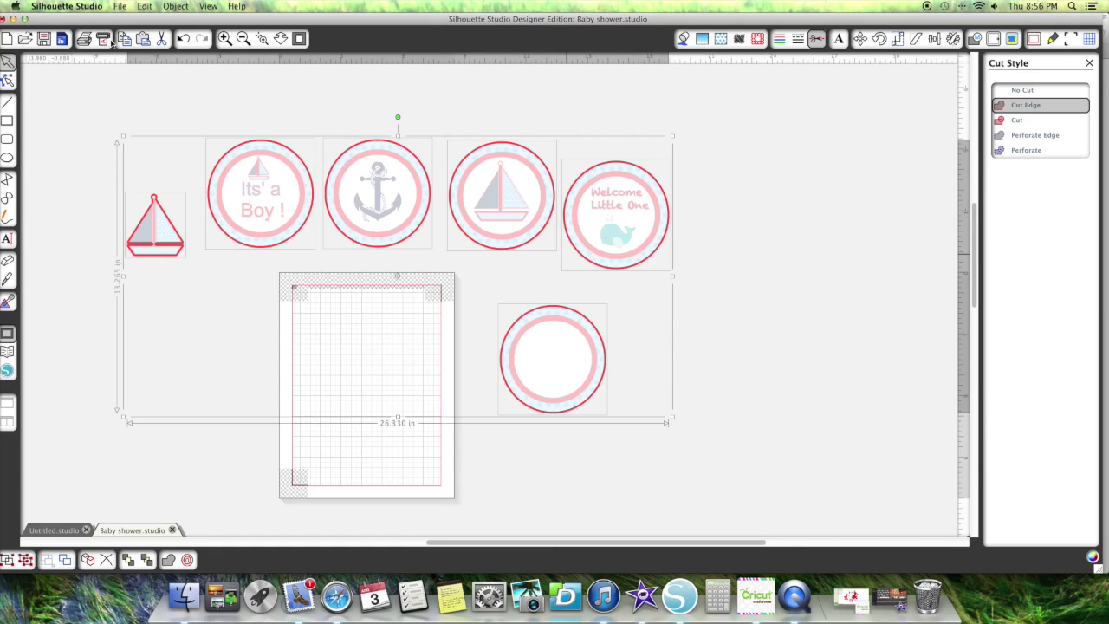
Check every topper has a cut line around its outer edge, then deselect and close Cut Style.
left_click(225, 38)
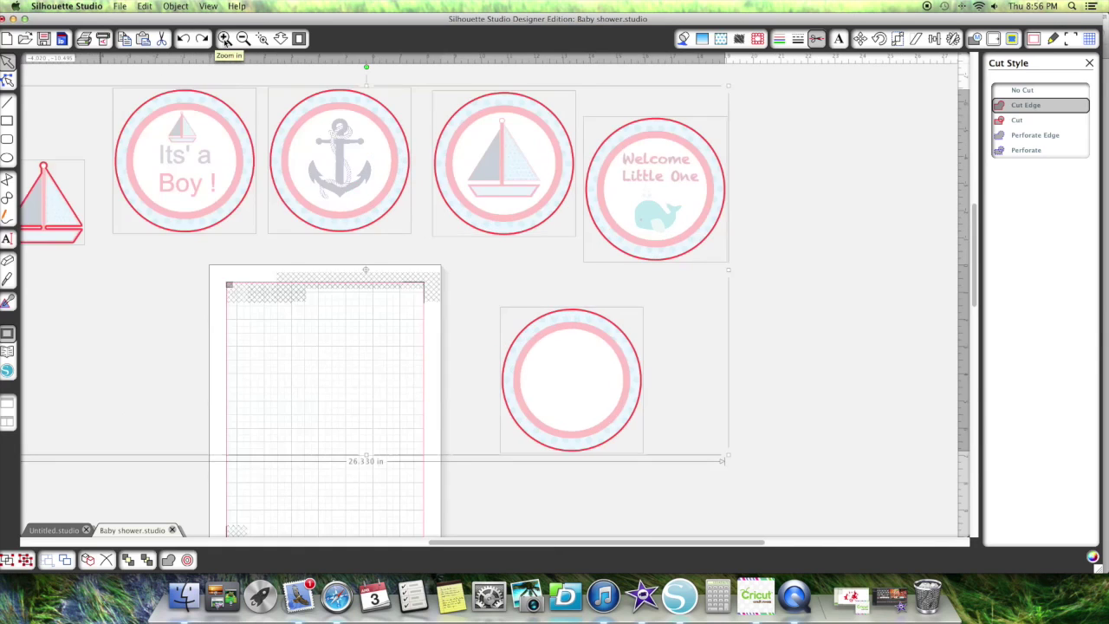
left_click(224, 38)
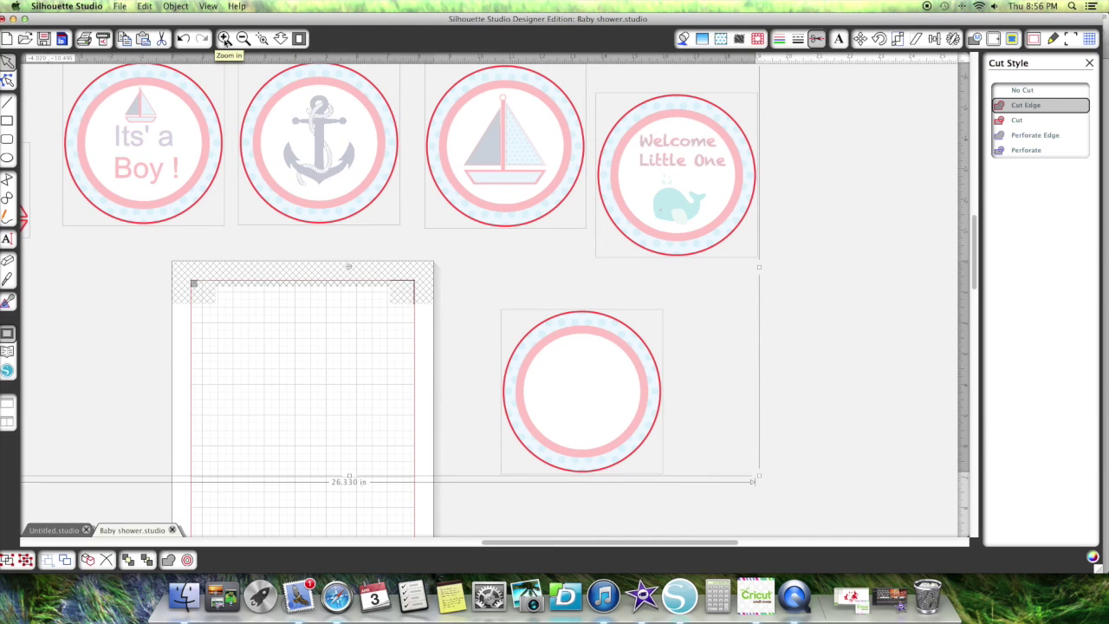
left_click(224, 38)
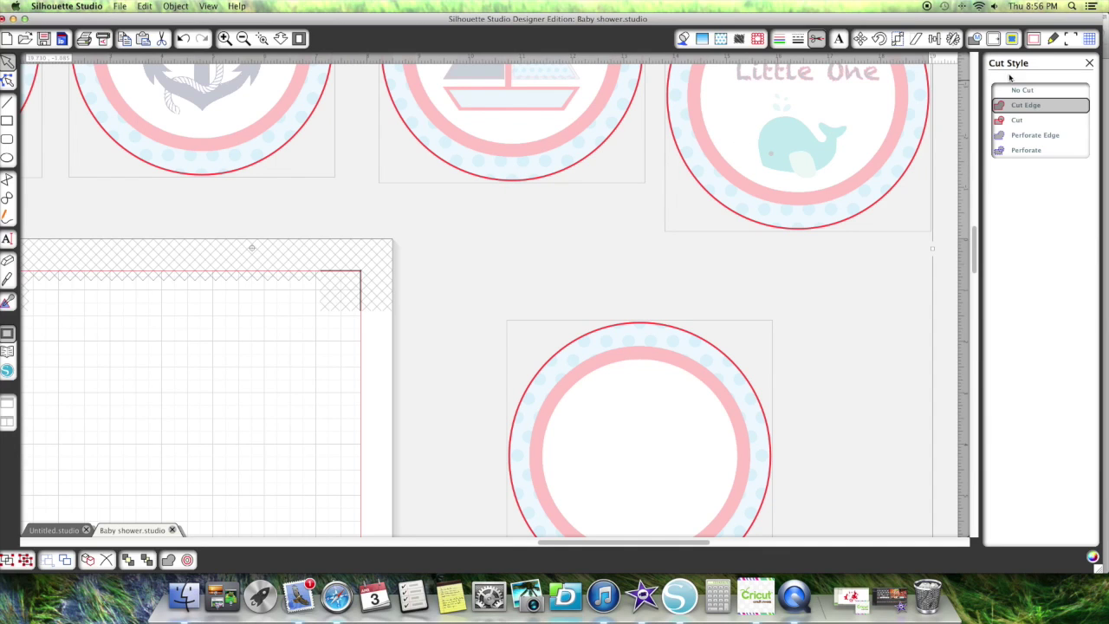
left_click(244, 38)
left_click(244, 38)
left_click(243, 38)
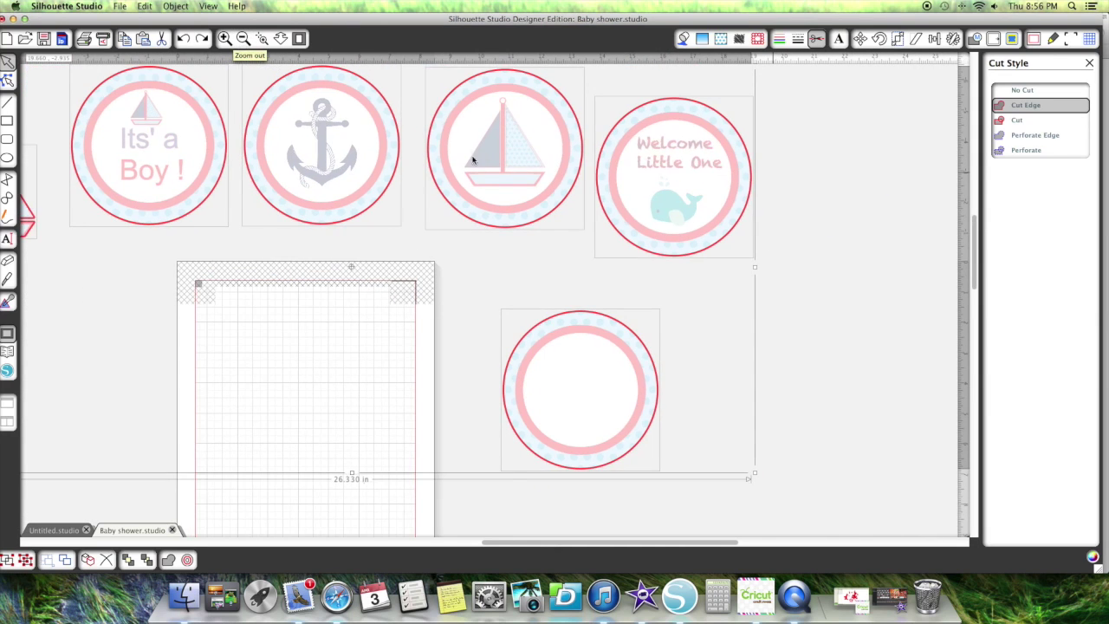
key("super+a")
scroll(347, 130, "down", 2)
scroll(593, 247, "down", 2)
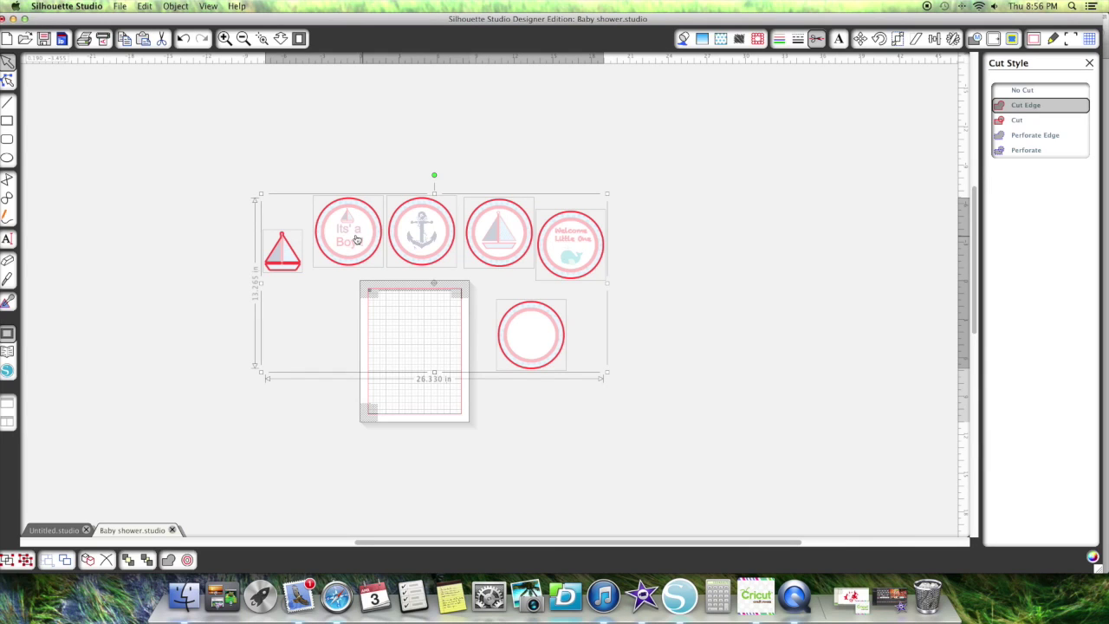
left_click(705, 235)
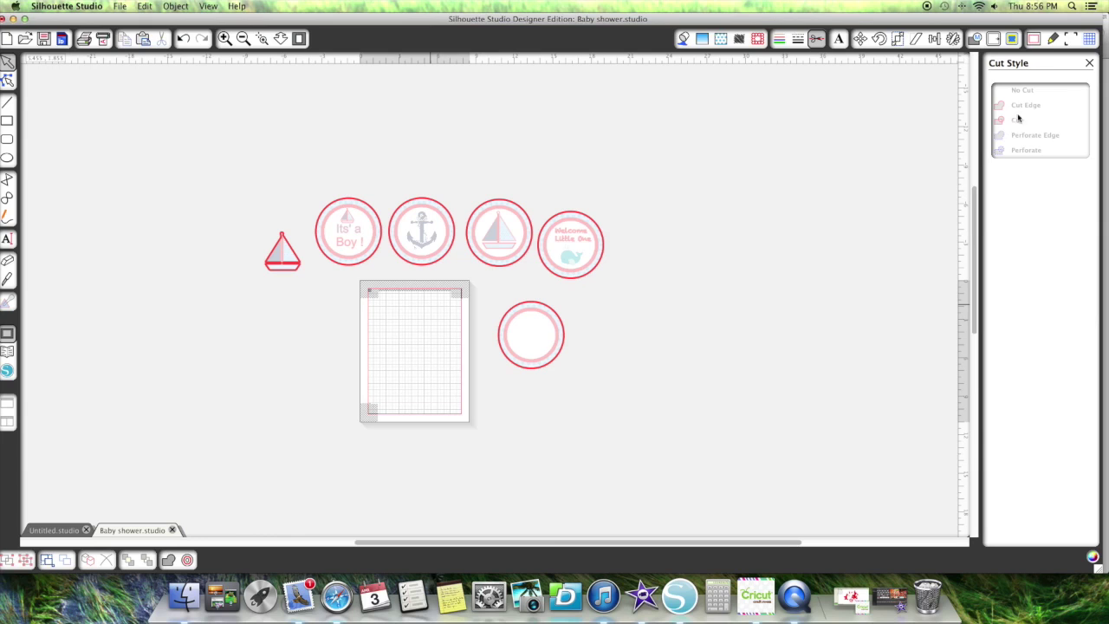
left_click(1091, 64)
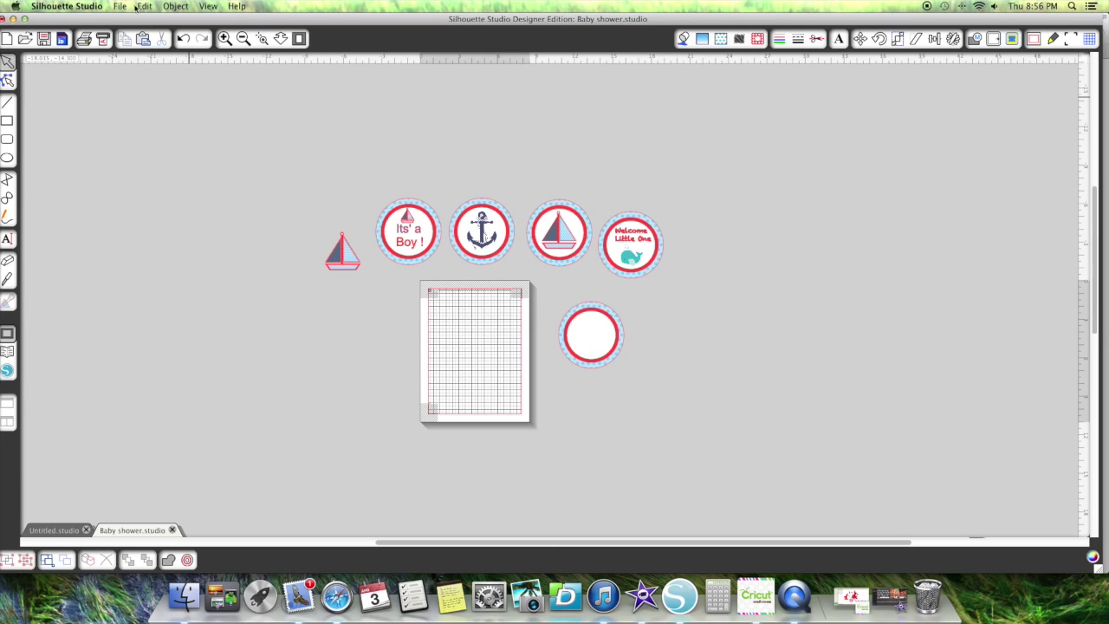
Save the project as a new file: the recipient's name followed by 'baby shower boy'.
left_click(120, 7)
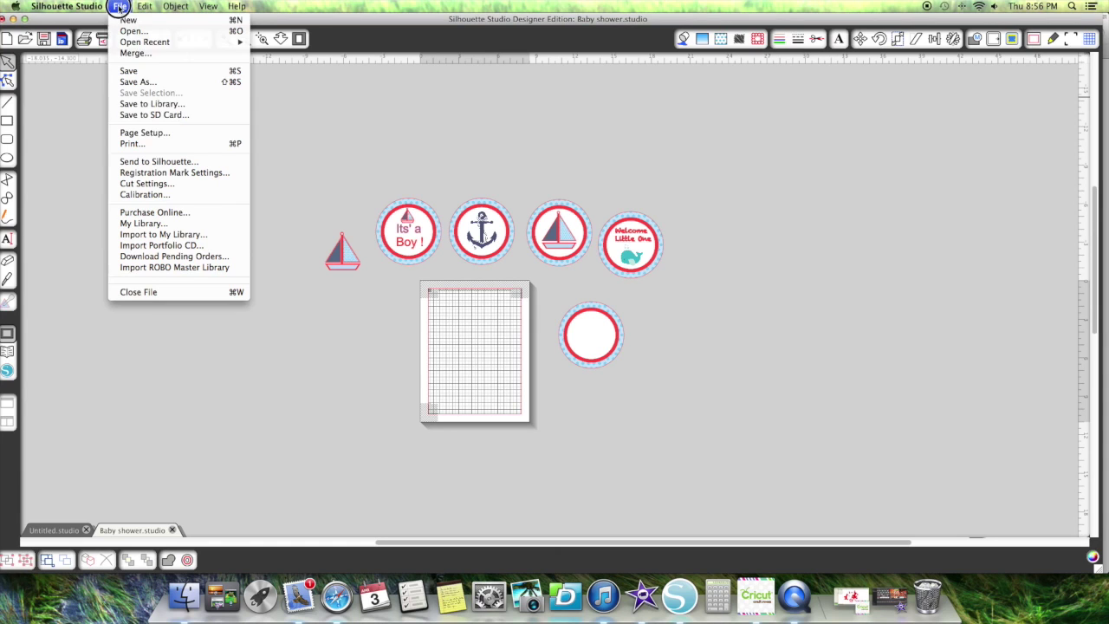
left_click(145, 83)
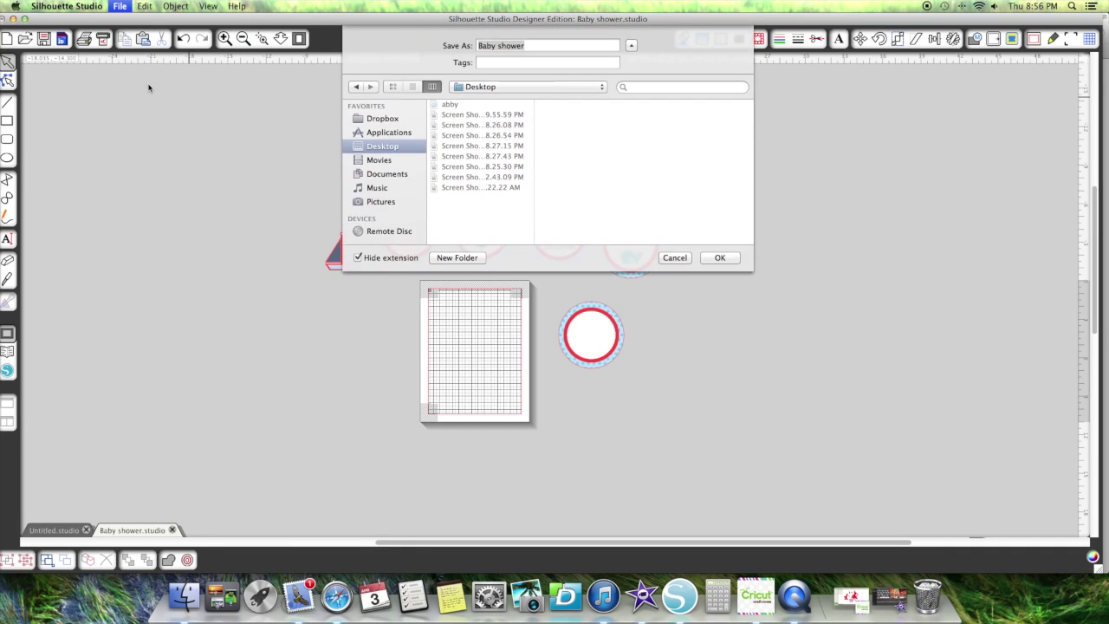
left_click(533, 46)
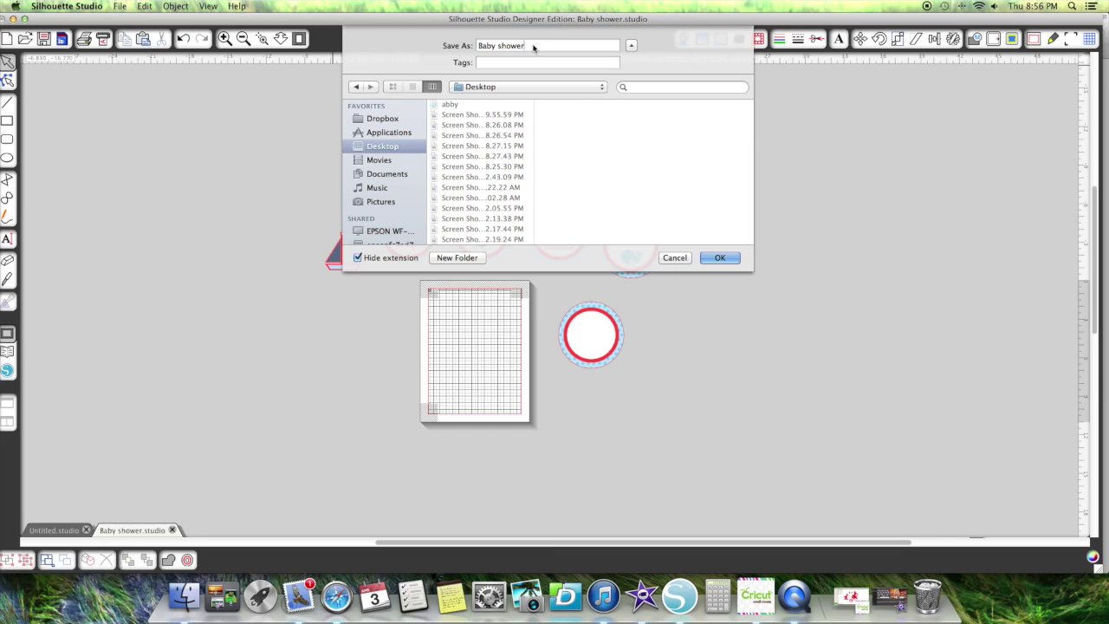
double_click(532, 46)
left_click_drag(533, 46, 436, 46)
type("Rosie, baby shower boy")
left_click(716, 259)
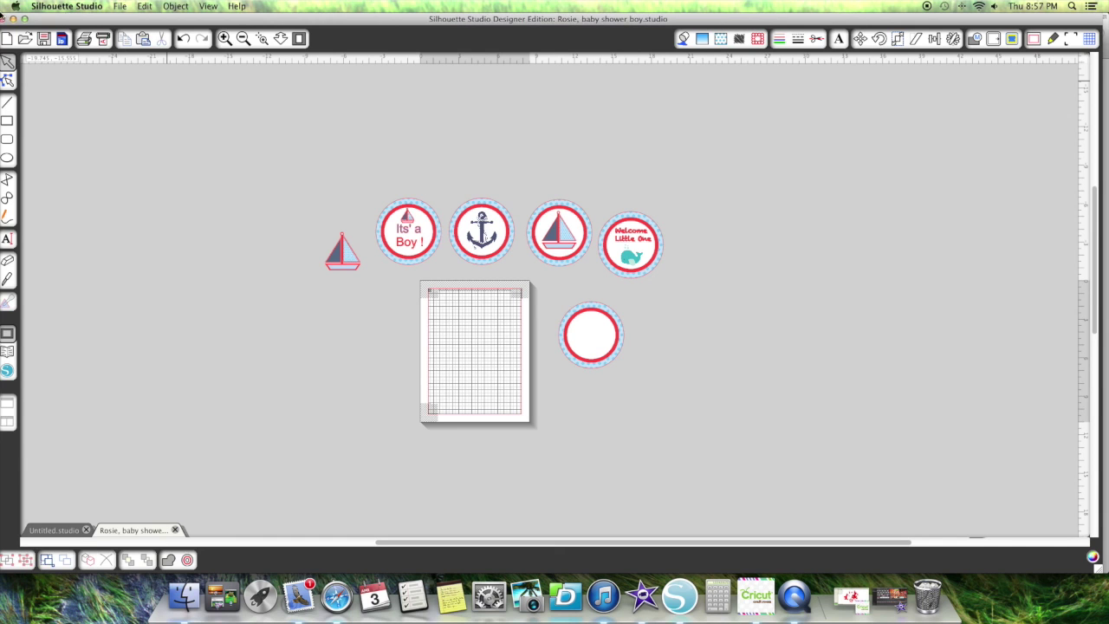
Start a reply to the 'Please help' email in Mail.
left_click(18, 18)
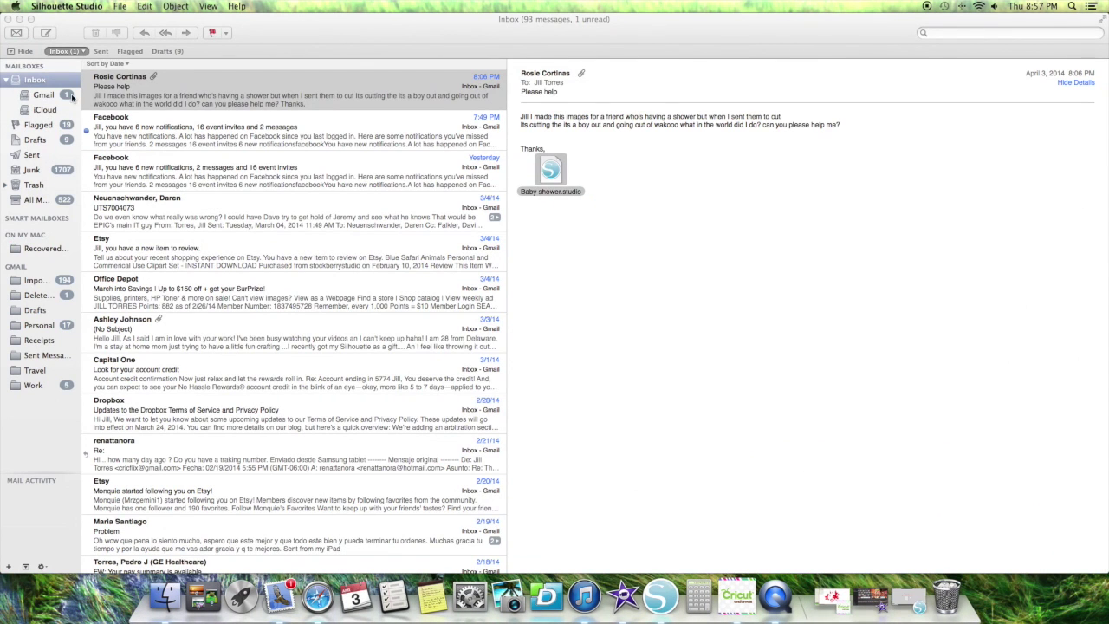
left_click(105, 88)
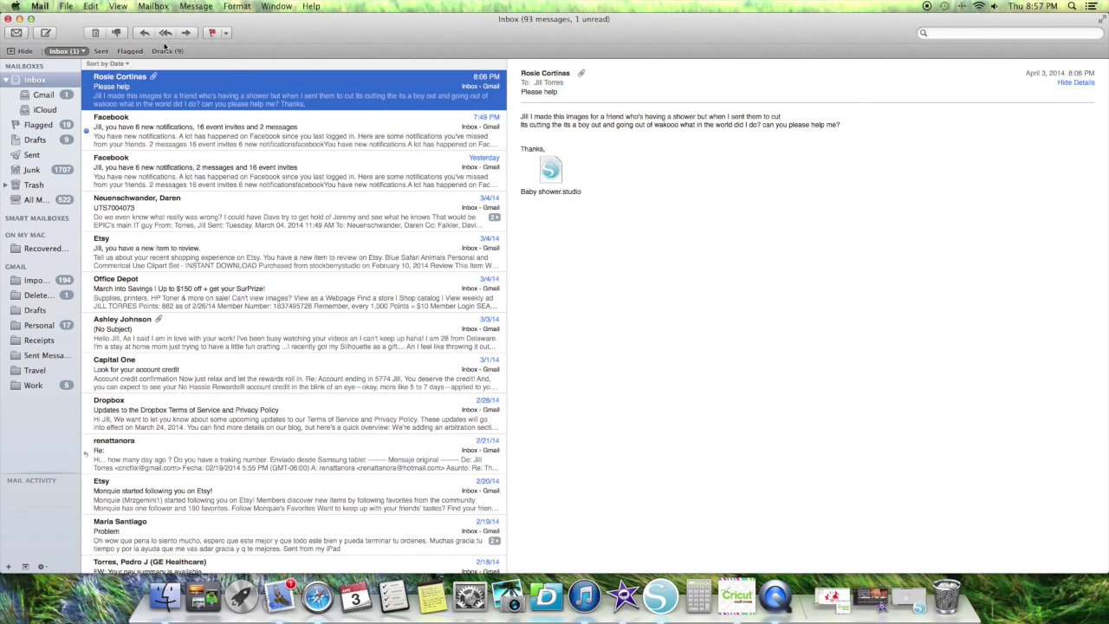
key("super+r")
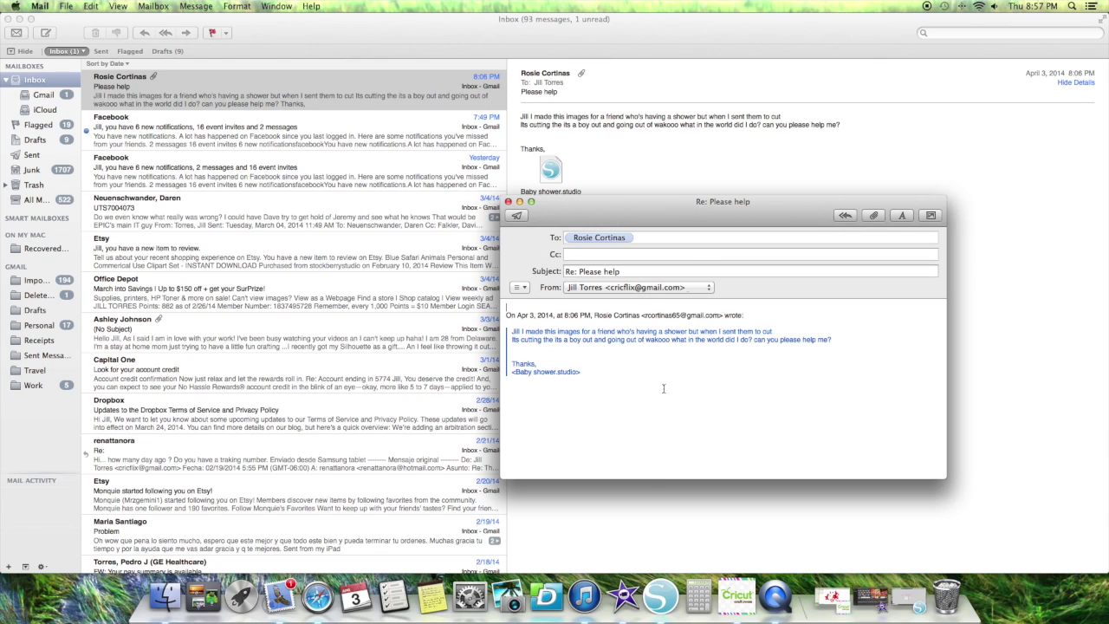
Attach the newly saved 'baby shower boy' studio file from the Desktop to the reply.
left_click(875, 217)
left_click(875, 216)
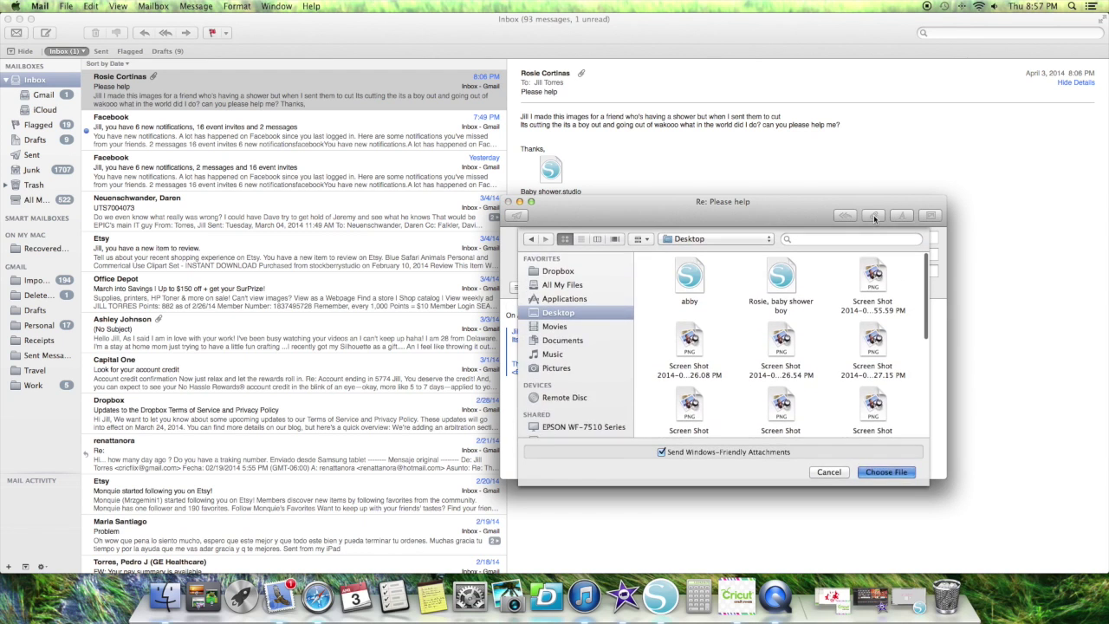
left_click(782, 276)
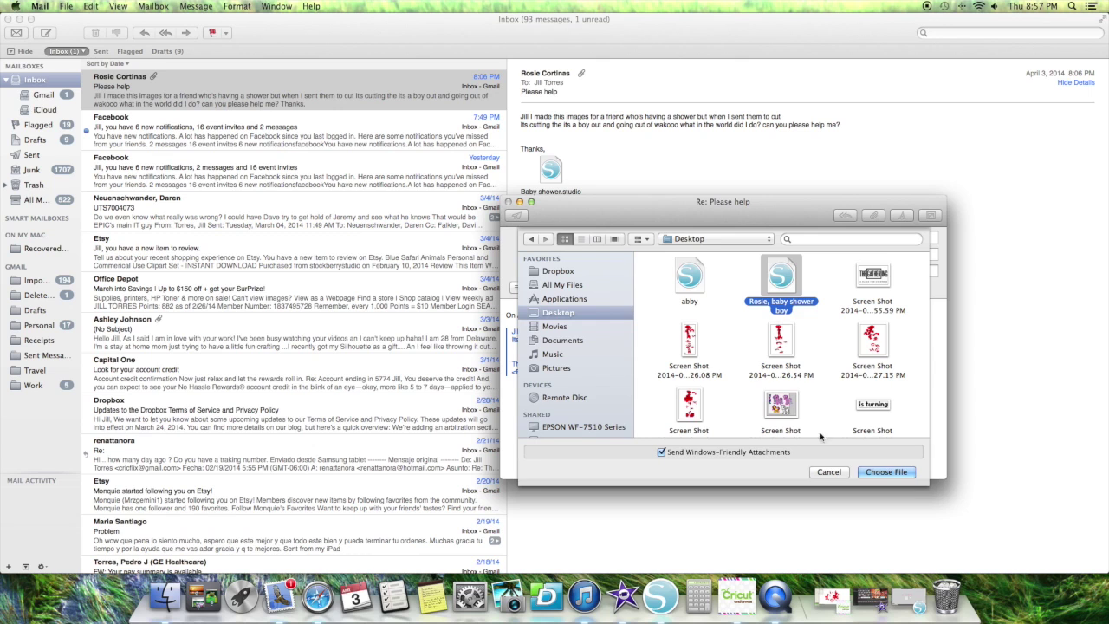
left_click(873, 473)
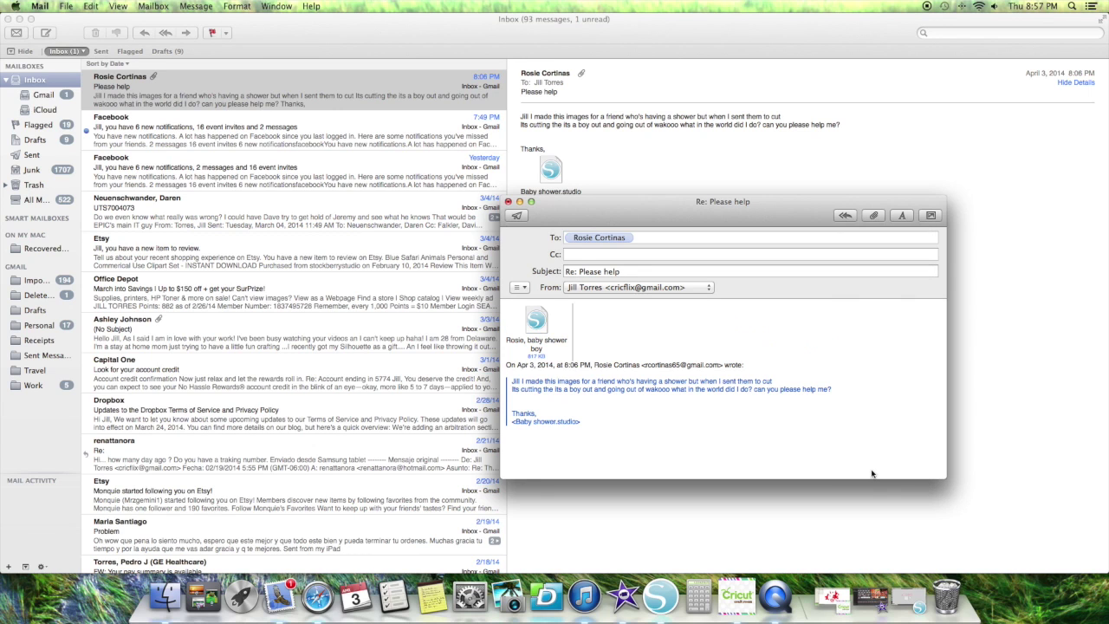
Send the reply with the 'baby shower boy' studio file attached.
left_click(518, 216)
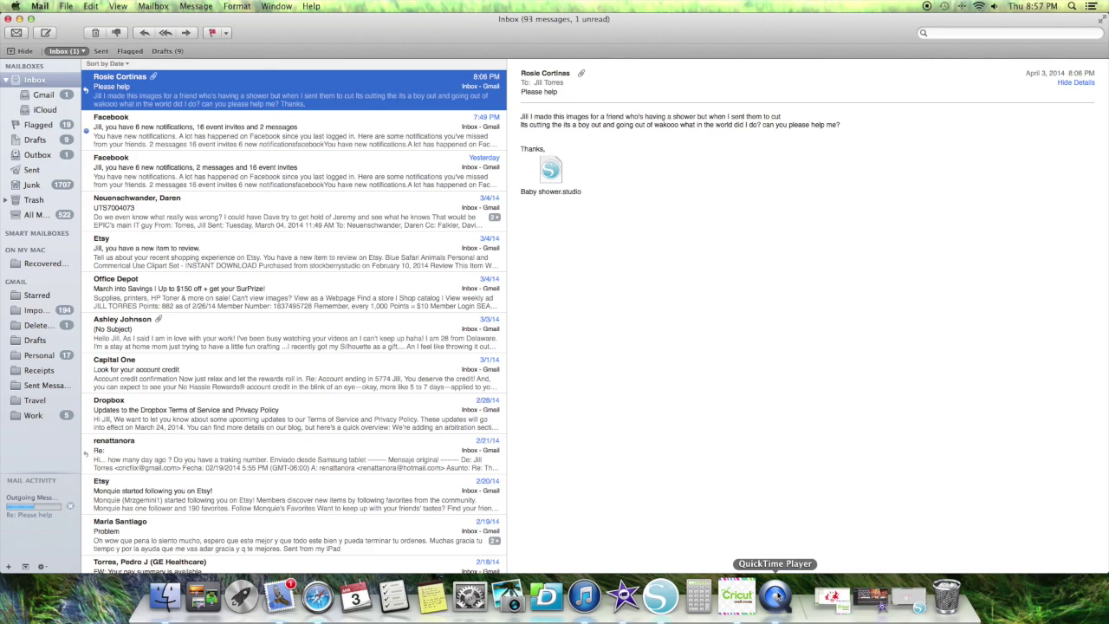
right_click(776, 596)
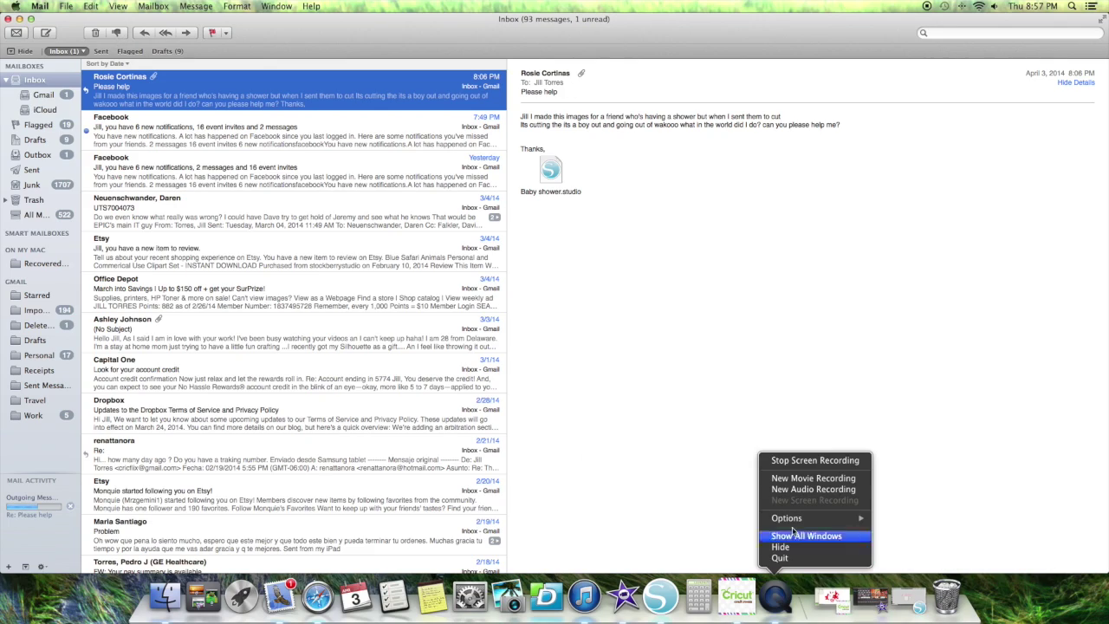